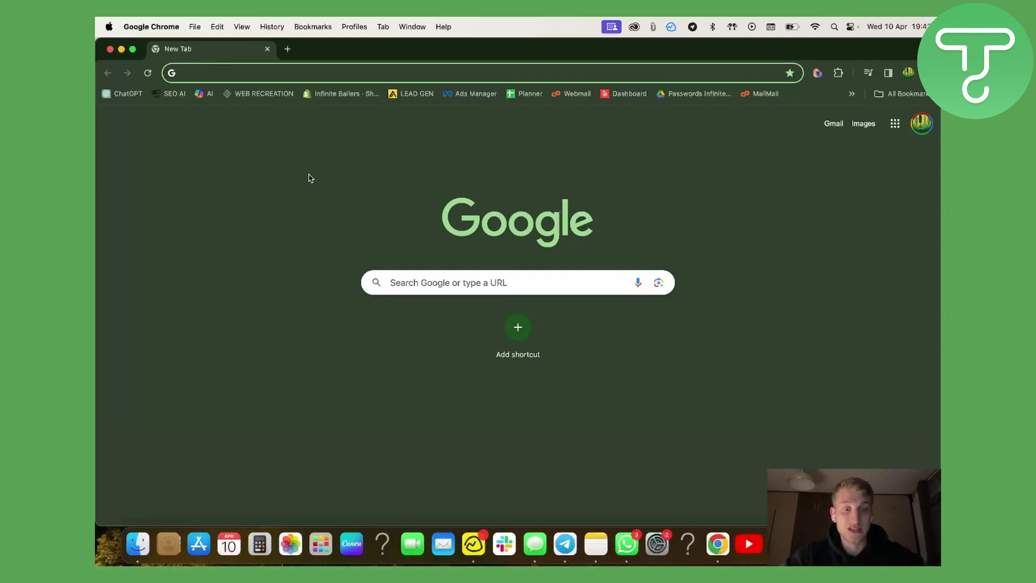
Go to shopify.com and log in to the Infinite Ballers store admin.
{"action": "type", "text": "shopify.com"}
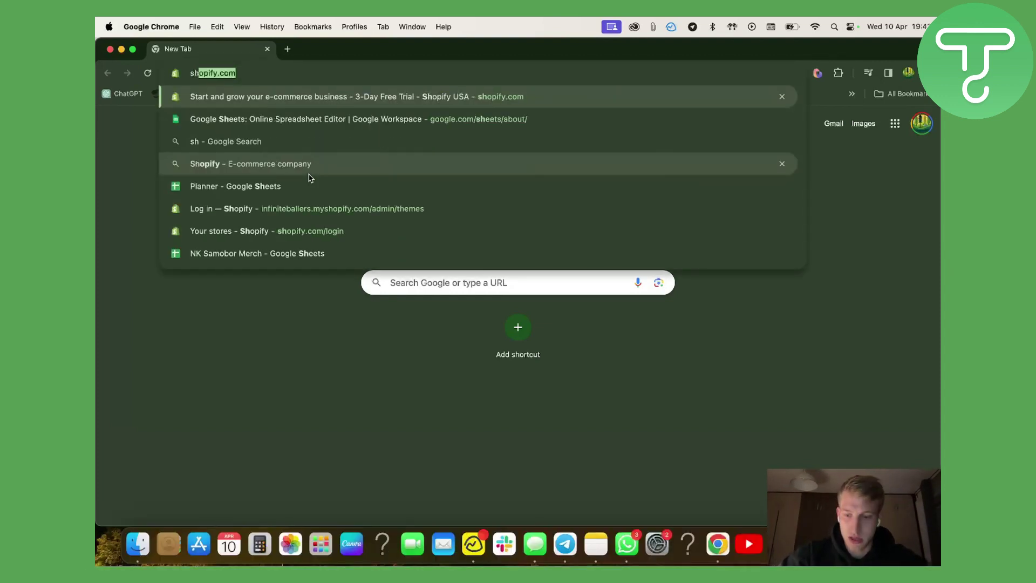
{"action": "key", "text": "Return"}
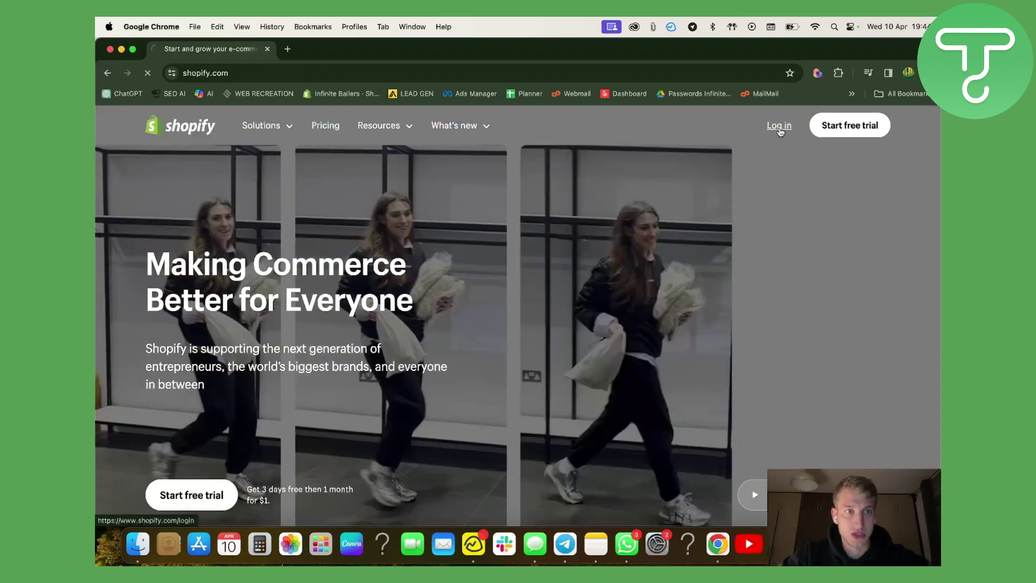
{"action": "left_click", "coordinate": [779, 126]}
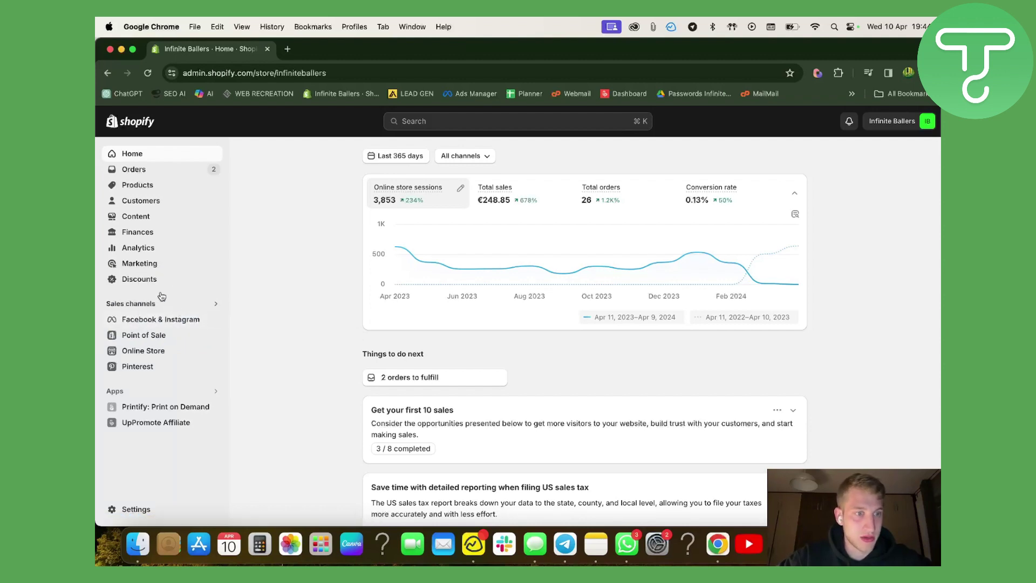
Open the Infinite Ballers online store in a new tab and close its chat window.
{"action": "right_click", "coordinate": [214, 351]}
{"action": "left_click", "coordinate": [262, 359]}
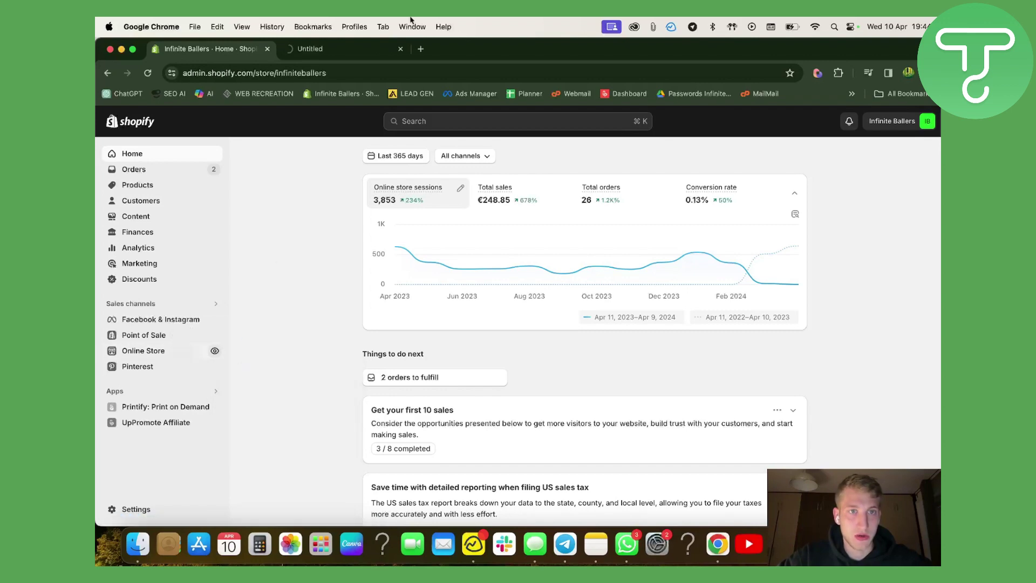
{"action": "left_click", "coordinate": [343, 50]}
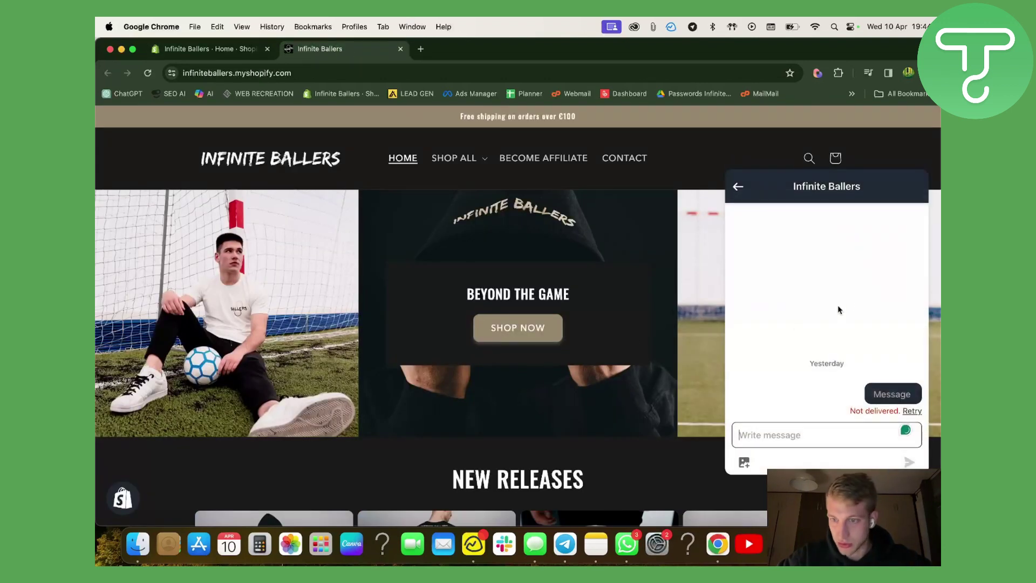
{"action": "left_click", "coordinate": [738, 188]}
{"action": "left_click", "coordinate": [410, 338]}
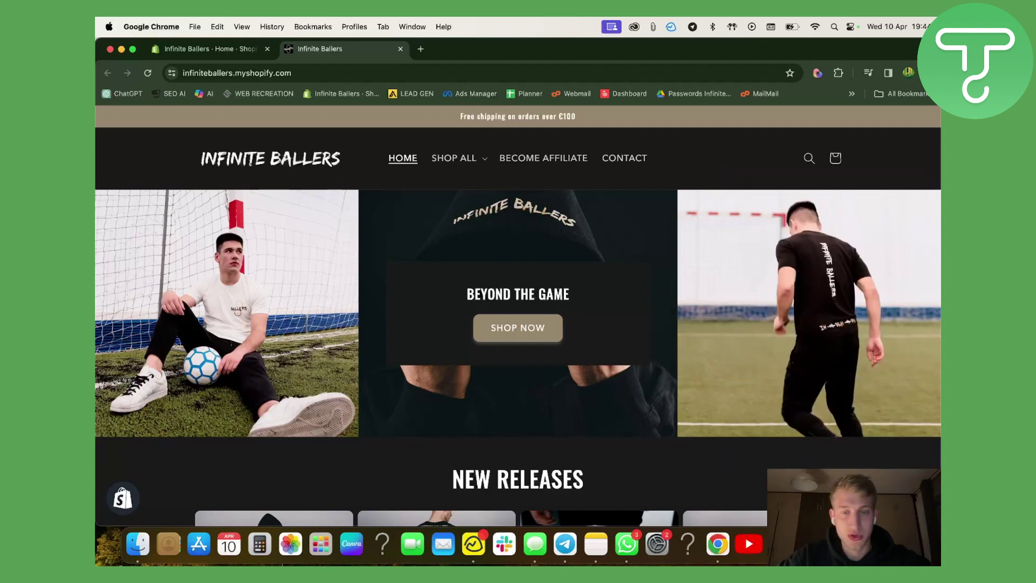
Open the store's Become Affiliate page and look through its benefits and registration fields.
{"action": "left_click", "coordinate": [543, 158]}
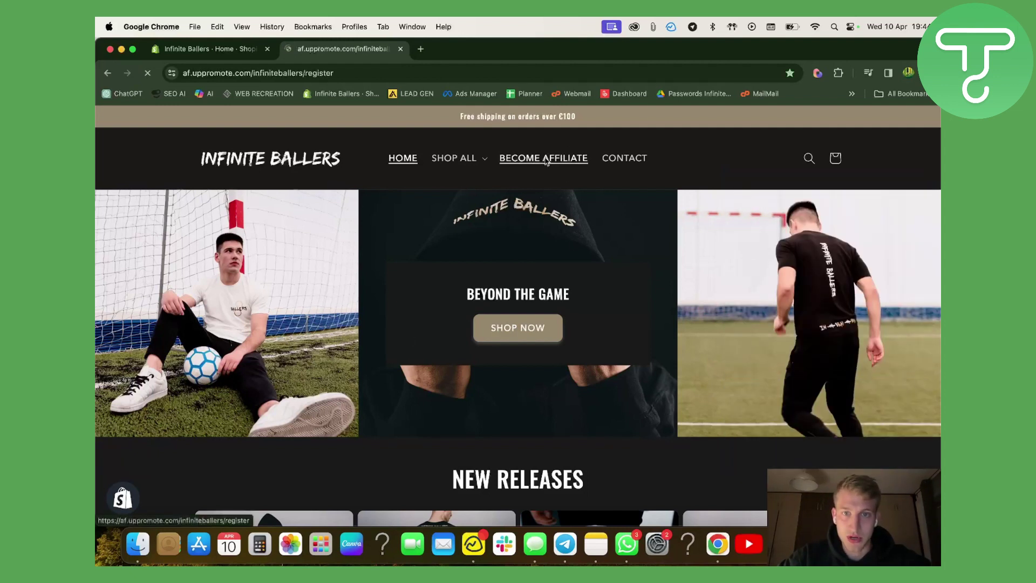
{"action": "scroll", "coordinate": [525, 393], "scroll_direction": "down", "scroll_amount": 5}
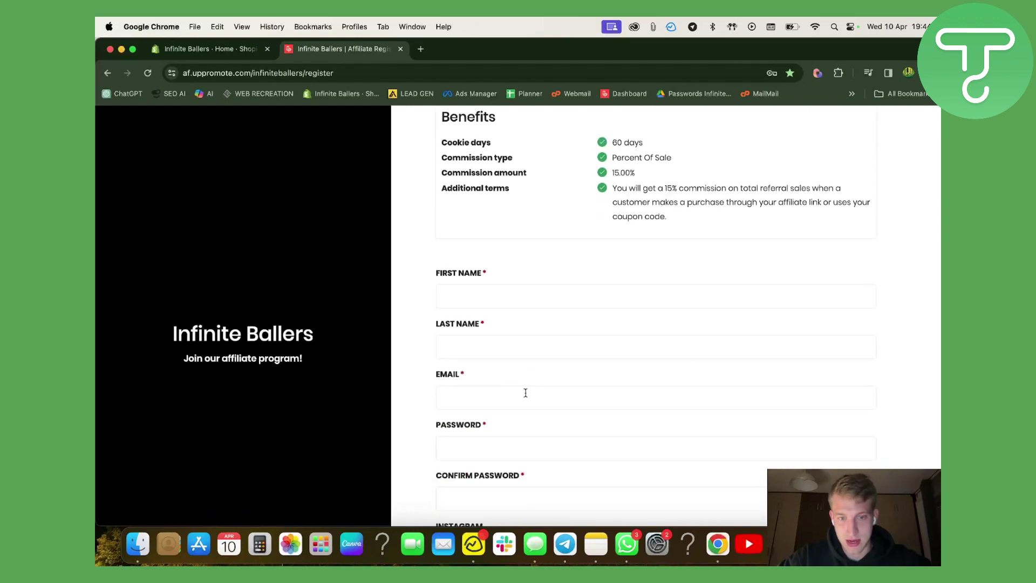
{"action": "scroll", "coordinate": [526, 393], "scroll_direction": "up", "scroll_amount": 4}
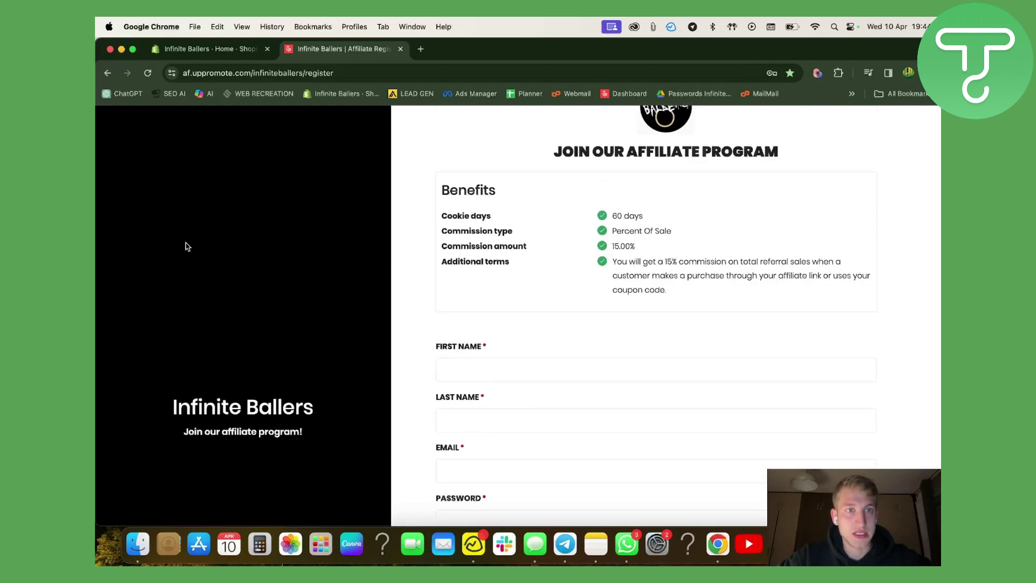
{"action": "scroll", "coordinate": [382, 273], "scroll_direction": "down", "scroll_amount": 5}
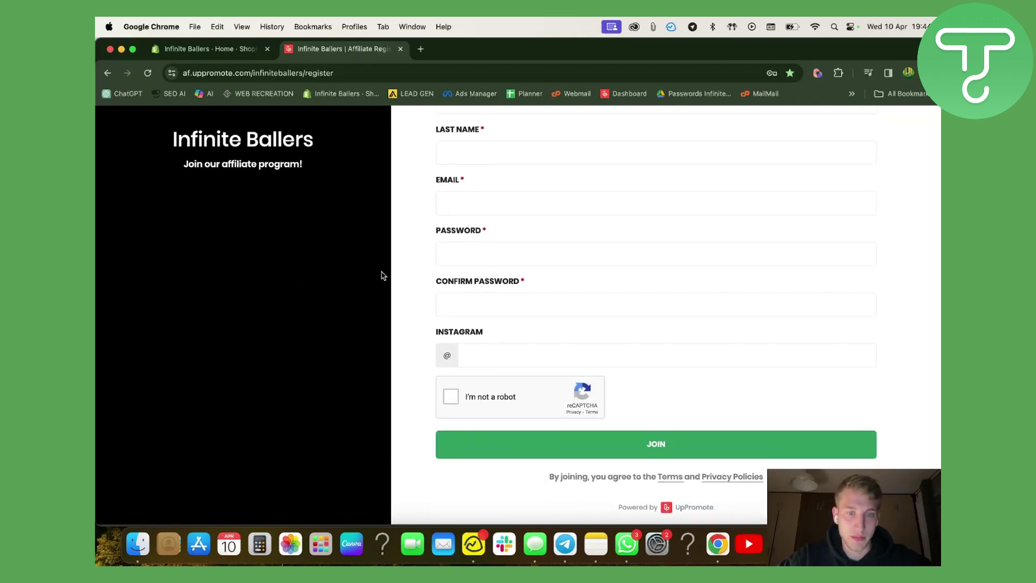
{"action": "scroll", "coordinate": [635, 259], "scroll_direction": "up", "scroll_amount": 4}
{"action": "scroll", "coordinate": [635, 261], "scroll_direction": "up", "scroll_amount": 2}
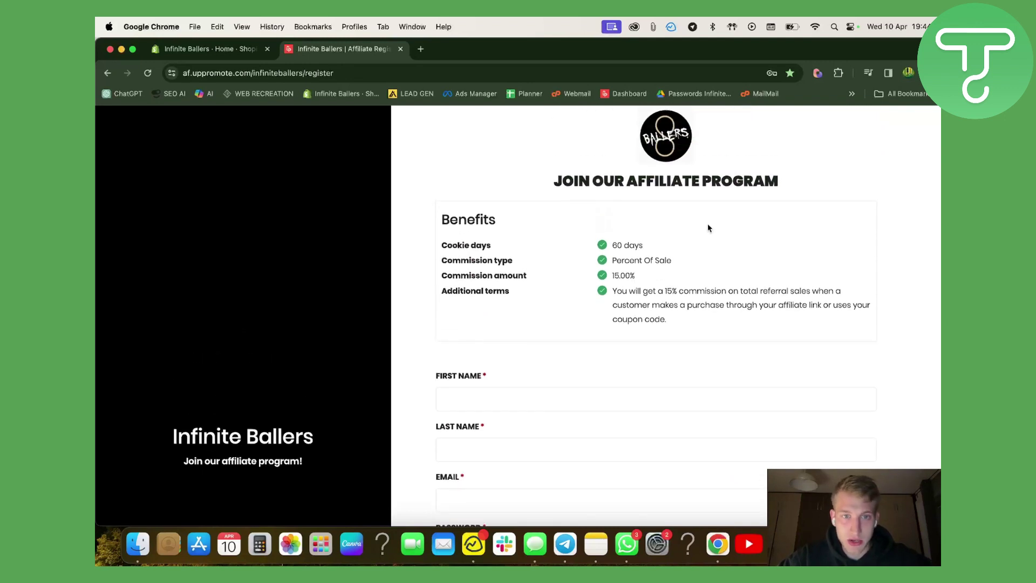
Examine the cookie days term in the affiliate program's Benefits section.
{"action": "left_click_drag", "start_coordinate": [660, 244], "coordinate": [591, 242]}
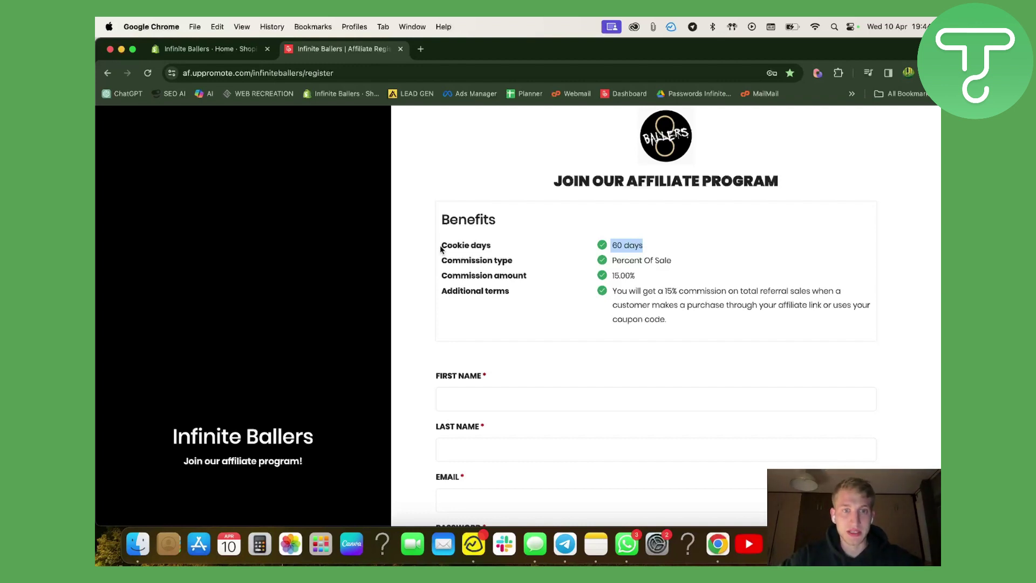
{"action": "left_click_drag", "start_coordinate": [441, 246], "coordinate": [494, 248]}
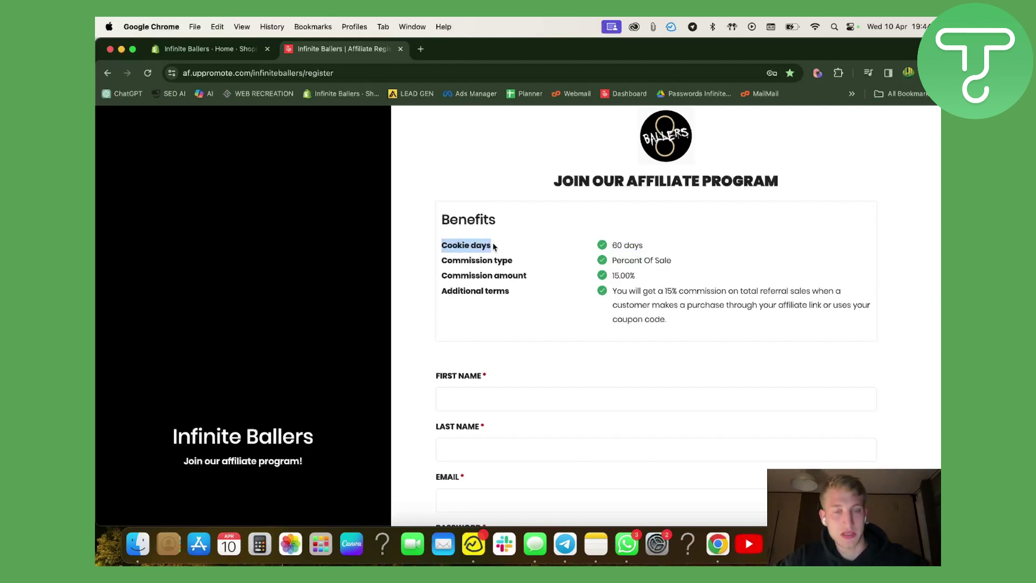
{"action": "left_click", "coordinate": [648, 250]}
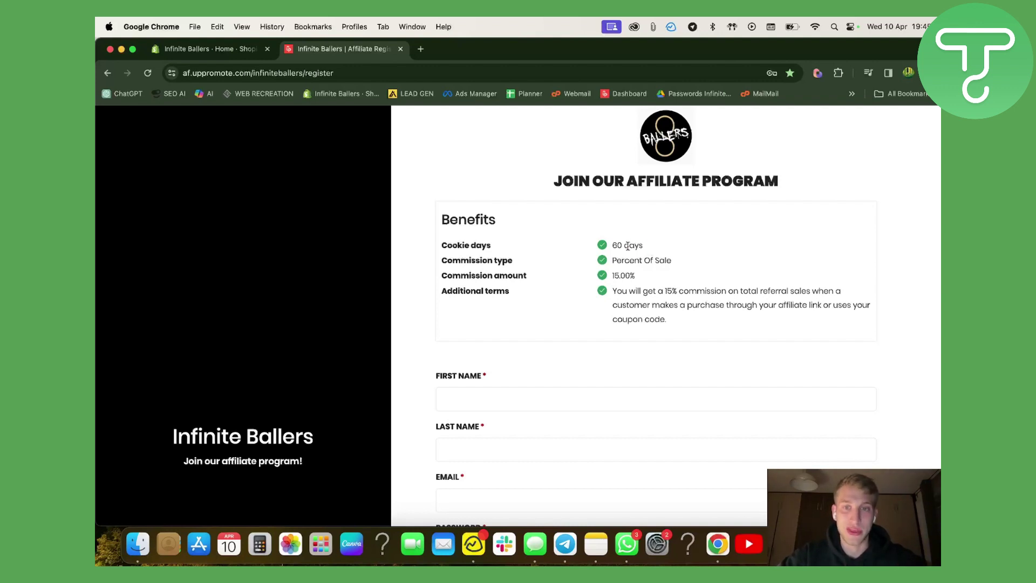
{"action": "left_click_drag", "start_coordinate": [649, 245], "coordinate": [591, 245]}
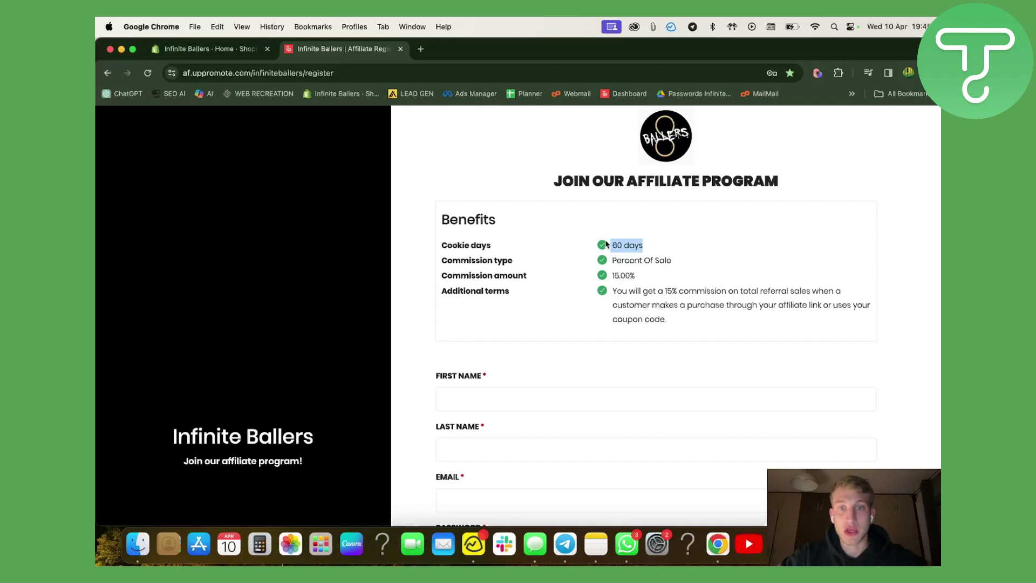
{"action": "left_click", "coordinate": [649, 246]}
{"action": "left_click_drag", "start_coordinate": [649, 247], "coordinate": [581, 248]}
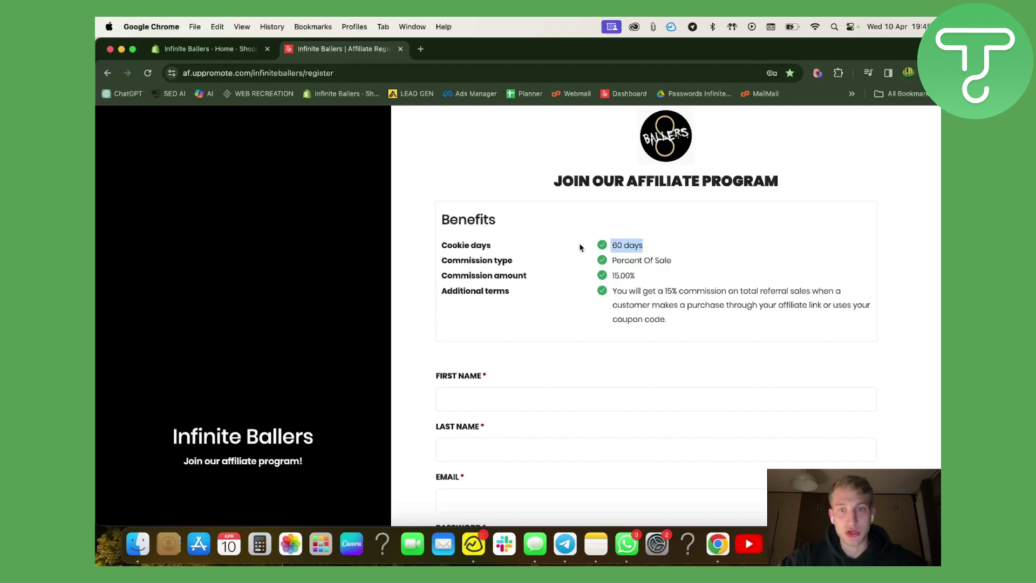
{"action": "left_click", "coordinate": [619, 245]}
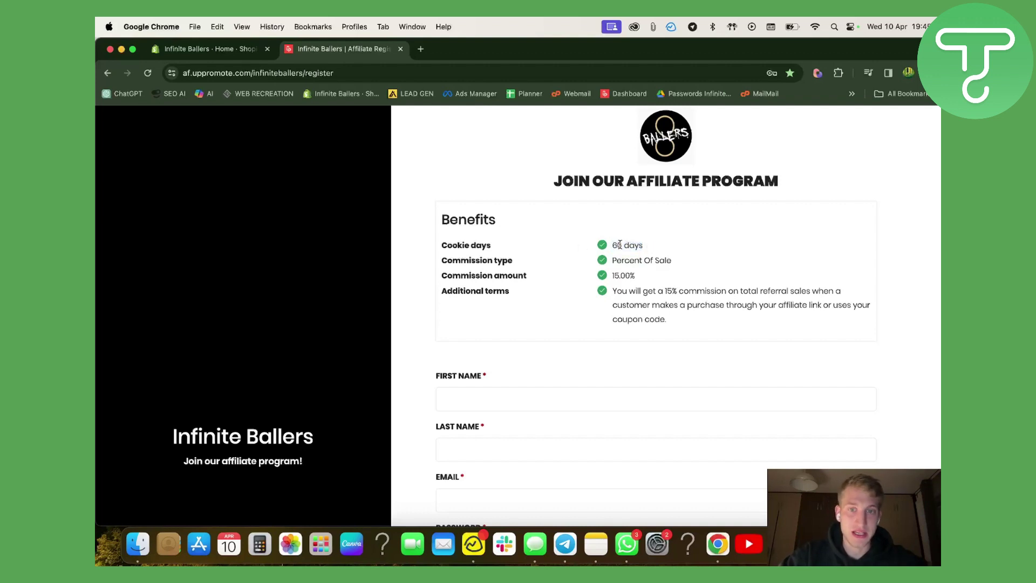
{"action": "left_click_drag", "start_coordinate": [654, 247], "coordinate": [611, 245]}
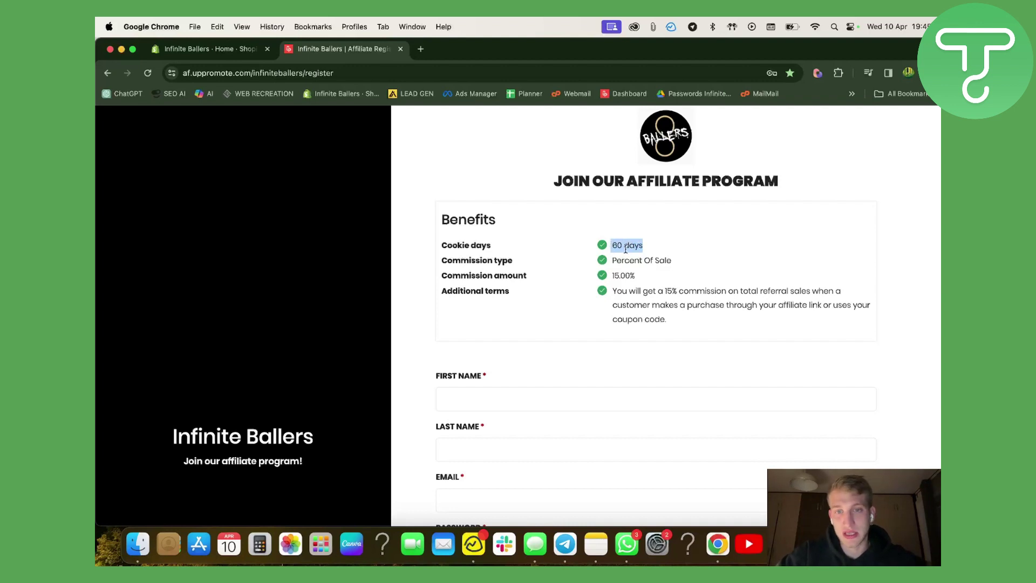
{"action": "left_click", "coordinate": [630, 248]}
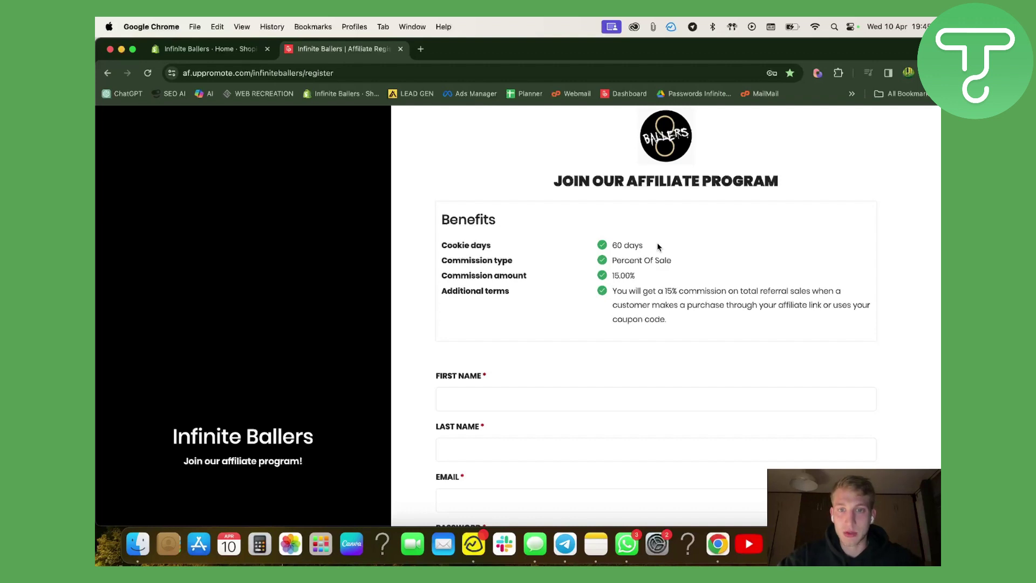
Examine the commission type and commission amount in the affiliate program's Benefits section.
{"action": "left_click_drag", "start_coordinate": [675, 265], "coordinate": [432, 264]}
{"action": "left_click", "coordinate": [687, 264]}
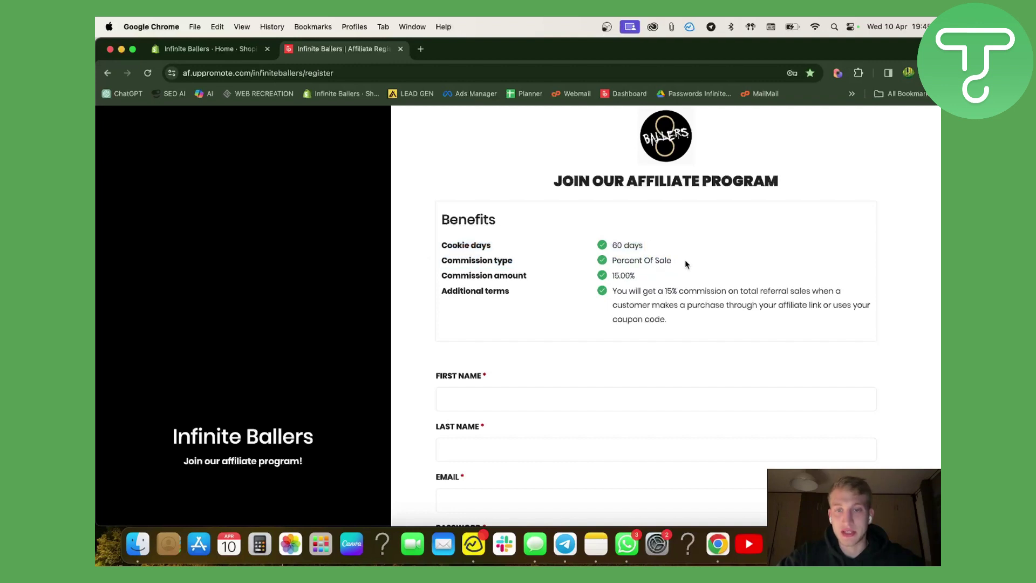
{"action": "left_click_drag", "start_coordinate": [681, 262], "coordinate": [594, 265]}
{"action": "left_click", "coordinate": [637, 261]}
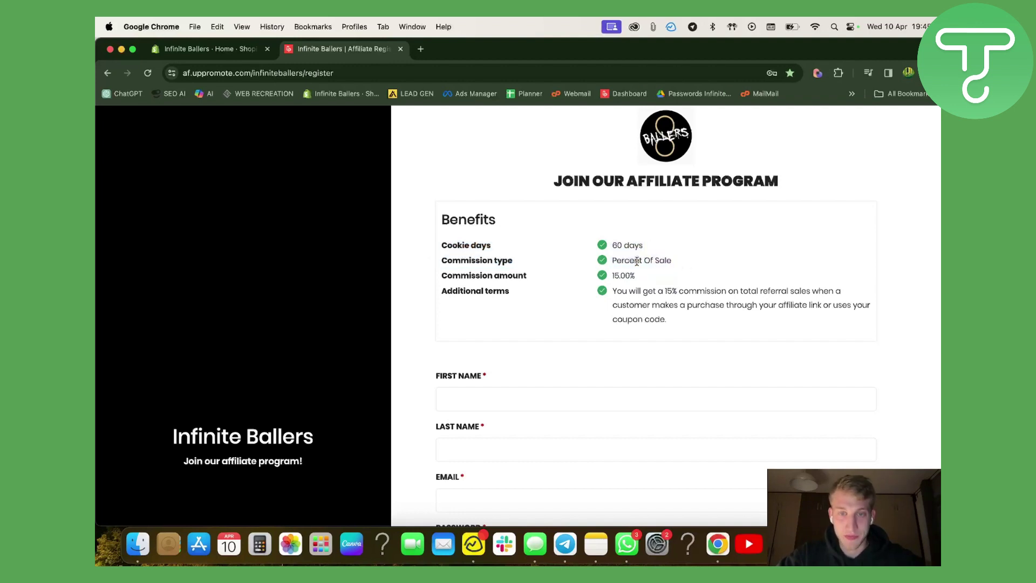
{"action": "left_click_drag", "start_coordinate": [684, 265], "coordinate": [613, 266]}
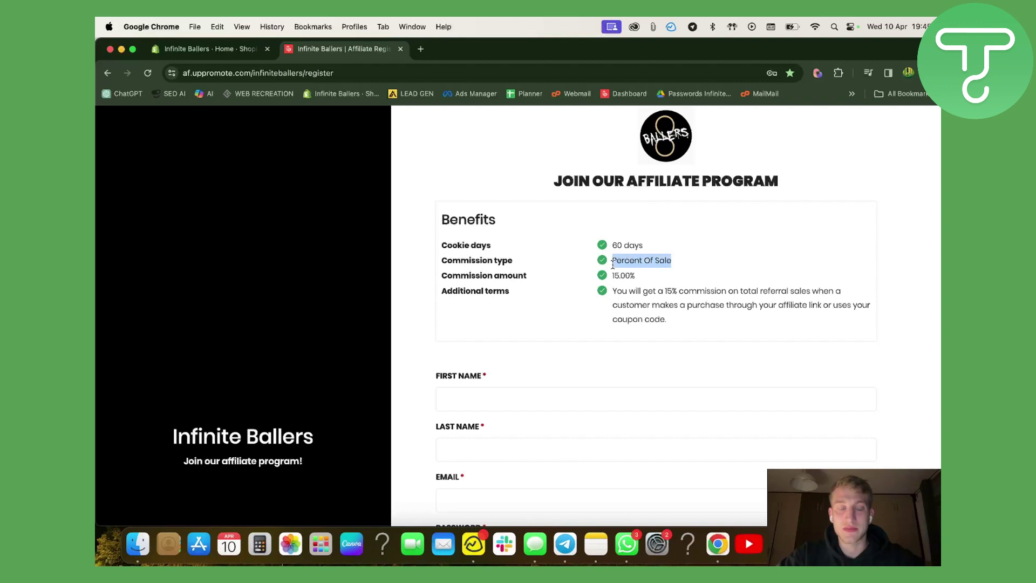
{"action": "left_click", "coordinate": [645, 280]}
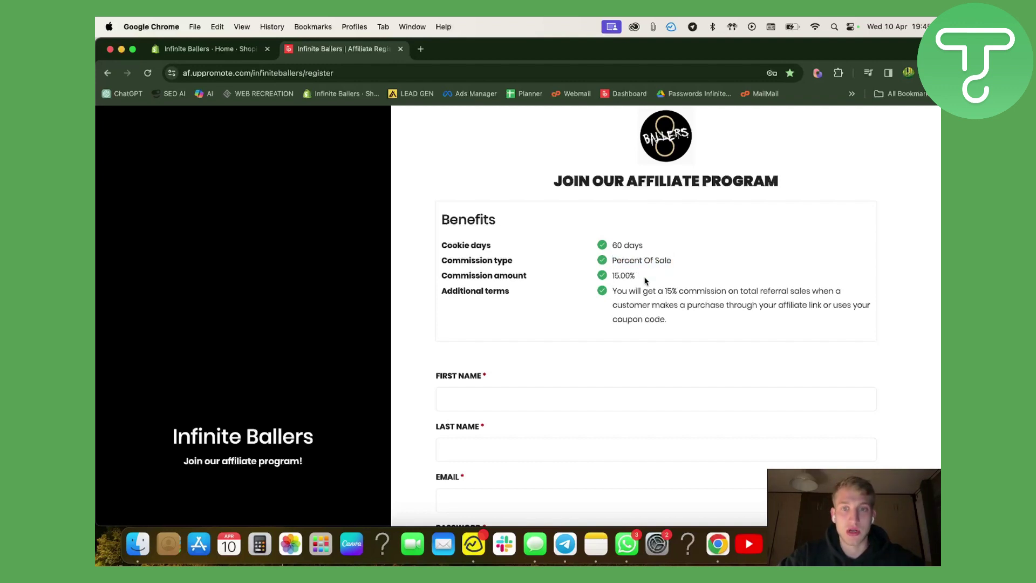
{"action": "left_click_drag", "start_coordinate": [646, 281], "coordinate": [610, 284]}
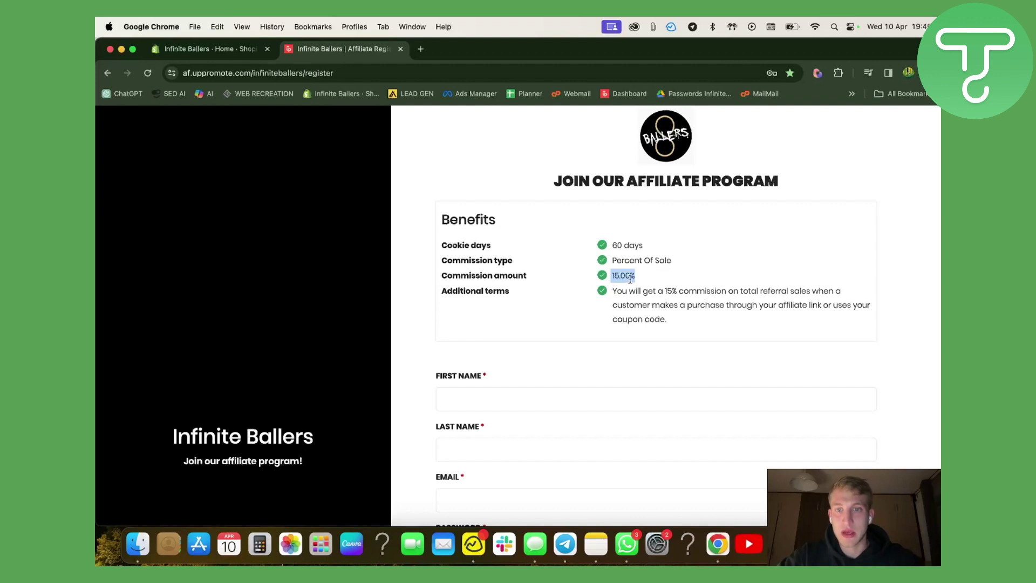
{"action": "left_click", "coordinate": [629, 278]}
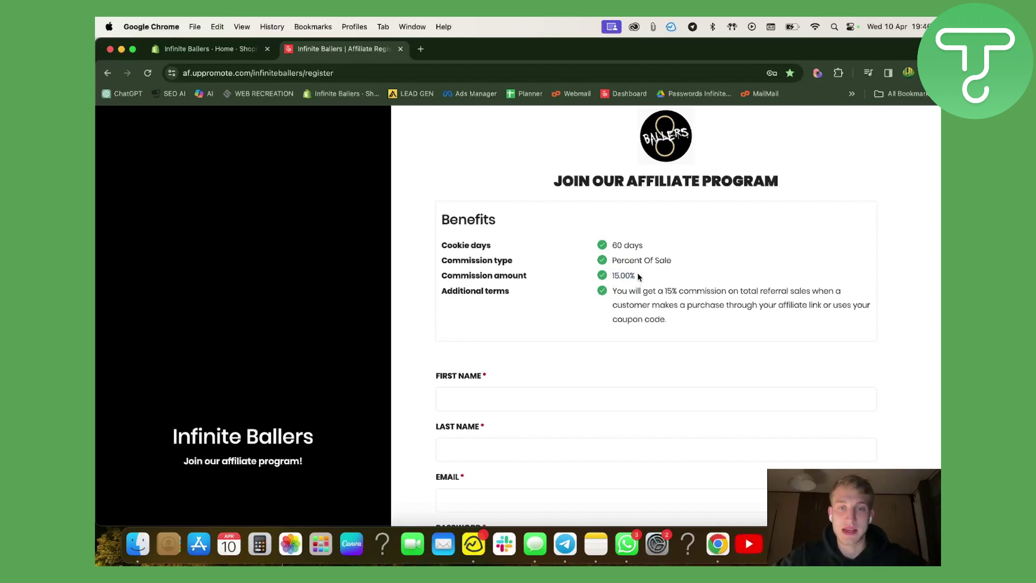
Autofill the affiliate registration form with the saved first name, last name and email.
{"action": "scroll", "coordinate": [556, 400], "scroll_direction": "down", "scroll_amount": 3}
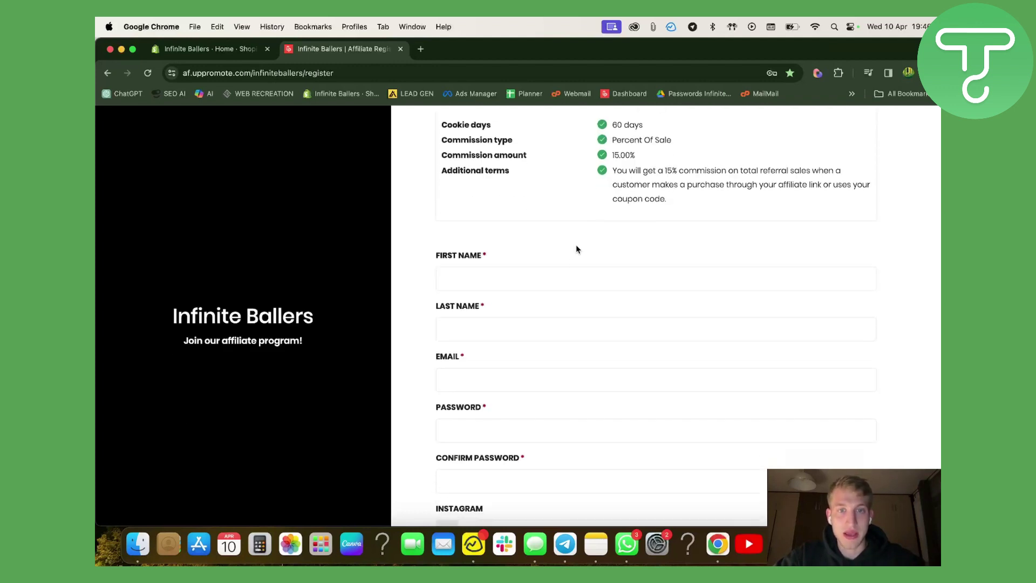
{"action": "scroll", "coordinate": [576, 249], "scroll_direction": "down", "scroll_amount": 2}
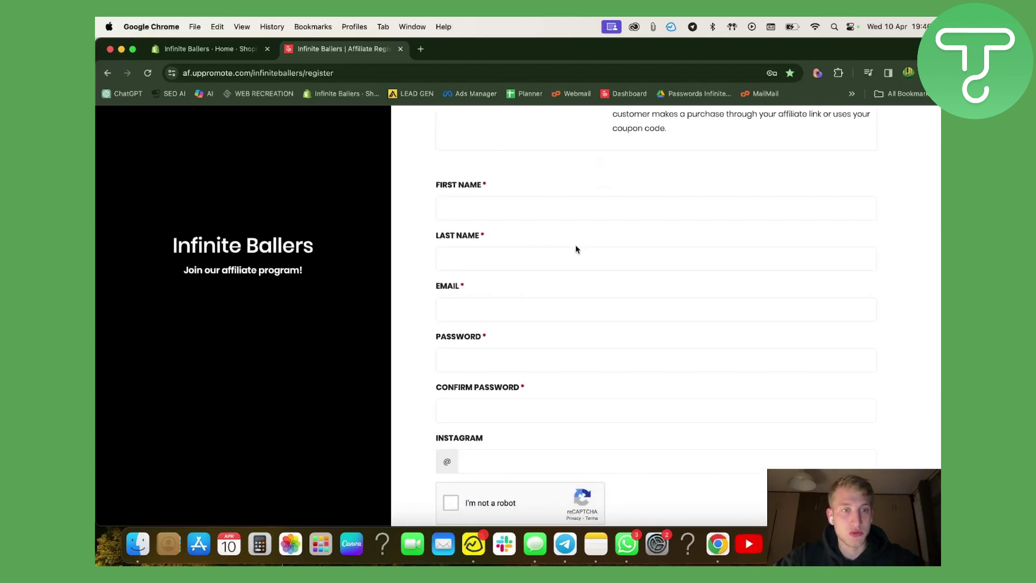
{"action": "left_click", "coordinate": [464, 203]}
{"action": "left_click", "coordinate": [519, 240]}
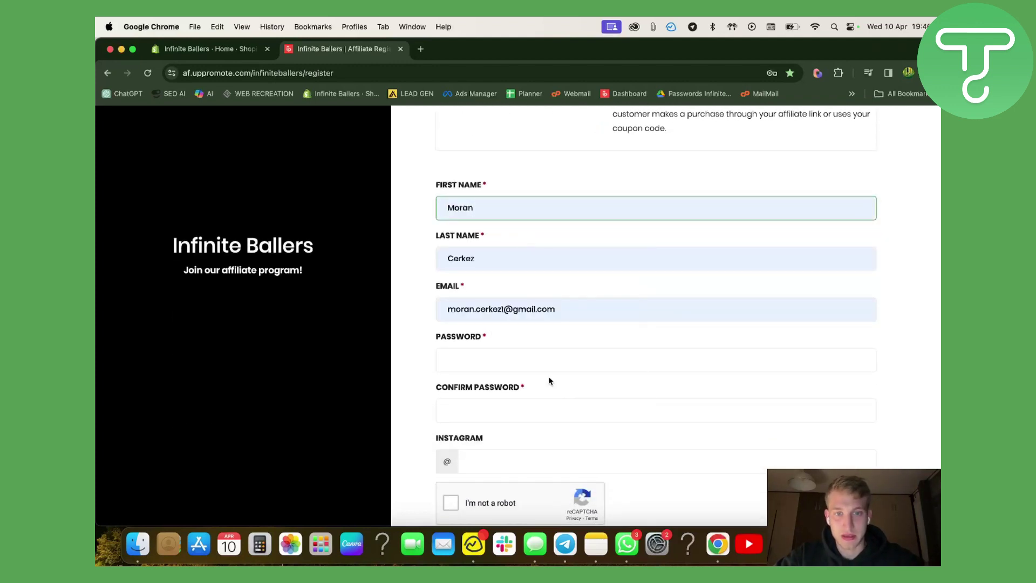
Try to enter an account password in the Password field of the affiliate registration form.
{"action": "left_click", "coordinate": [561, 361]}
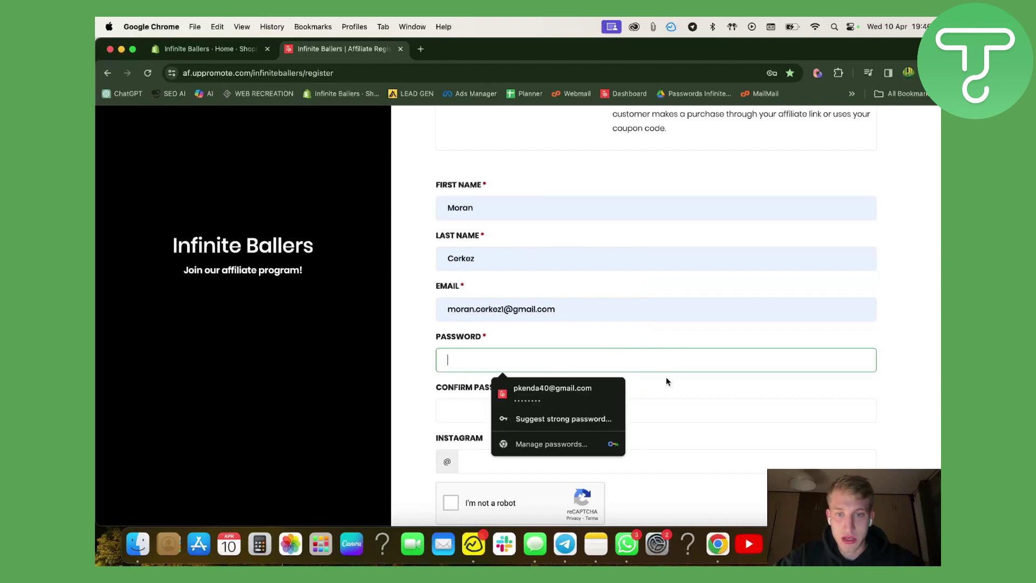
{"action": "key", "text": "Tab"}
{"action": "left_click", "coordinate": [595, 355]}
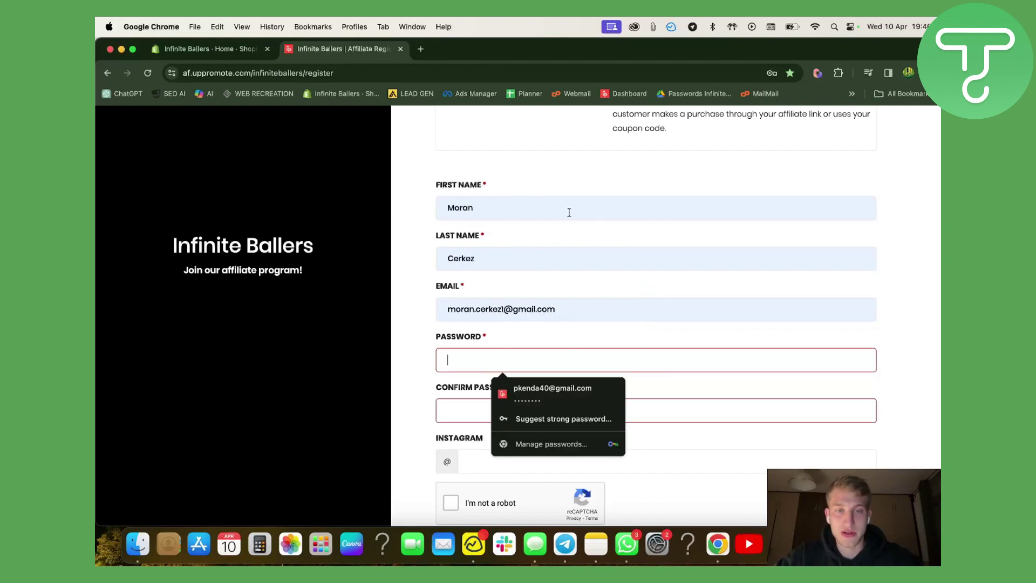
{"action": "left_click", "coordinate": [614, 304]}
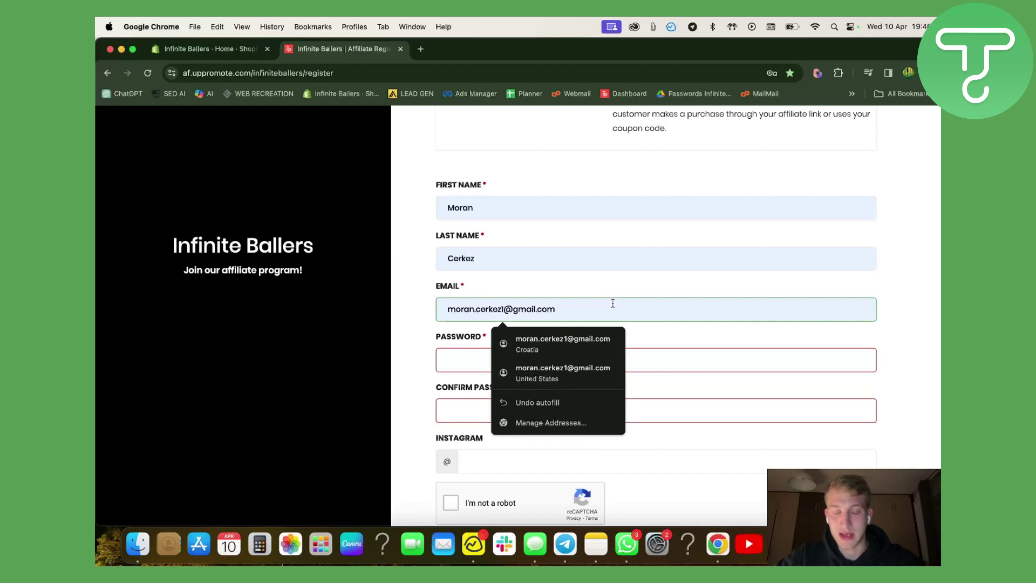
{"action": "left_click", "coordinate": [720, 363]}
{"action": "type", "text": "•••"}
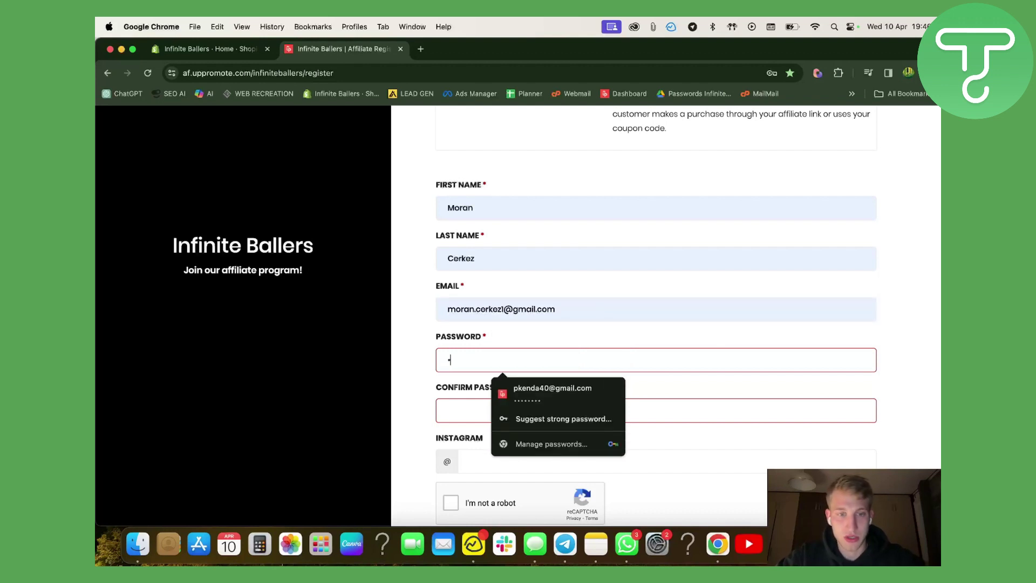
{"action": "key", "text": "BackSpace"}
{"action": "key", "text": "BackSpace"}
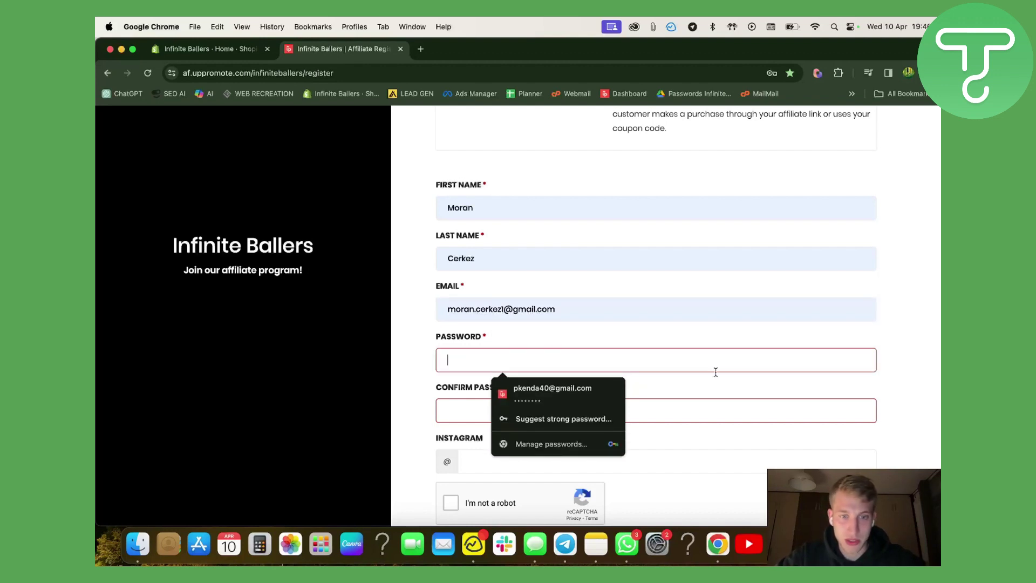
Review the remaining affiliate registration fields, from Instagram to the Join option, and return to the benefits.
{"action": "left_click", "coordinate": [800, 453]}
{"action": "scroll", "coordinate": [621, 396], "scroll_direction": "down", "scroll_amount": 2}
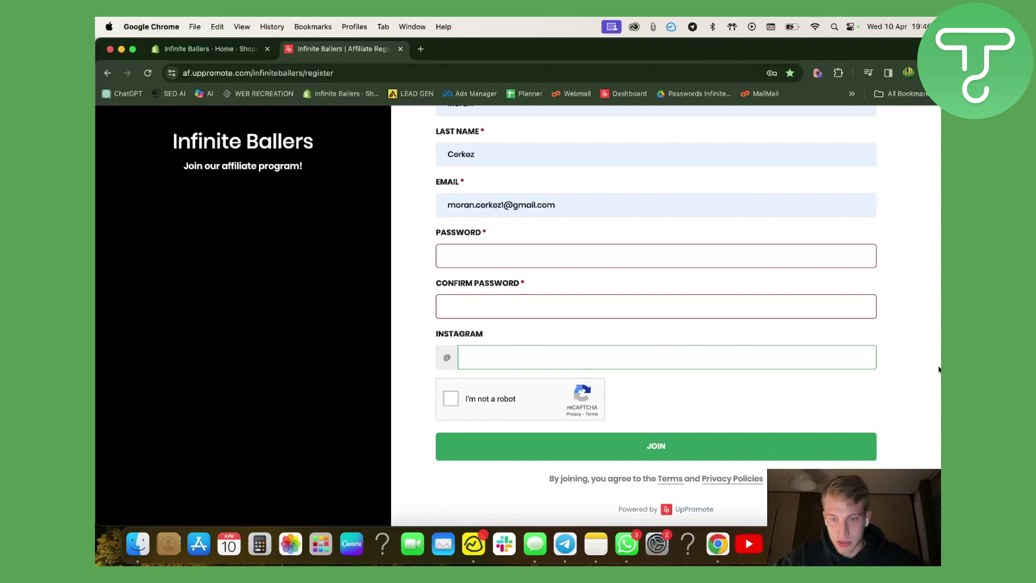
{"action": "scroll", "coordinate": [717, 354], "scroll_direction": "up", "scroll_amount": 4}
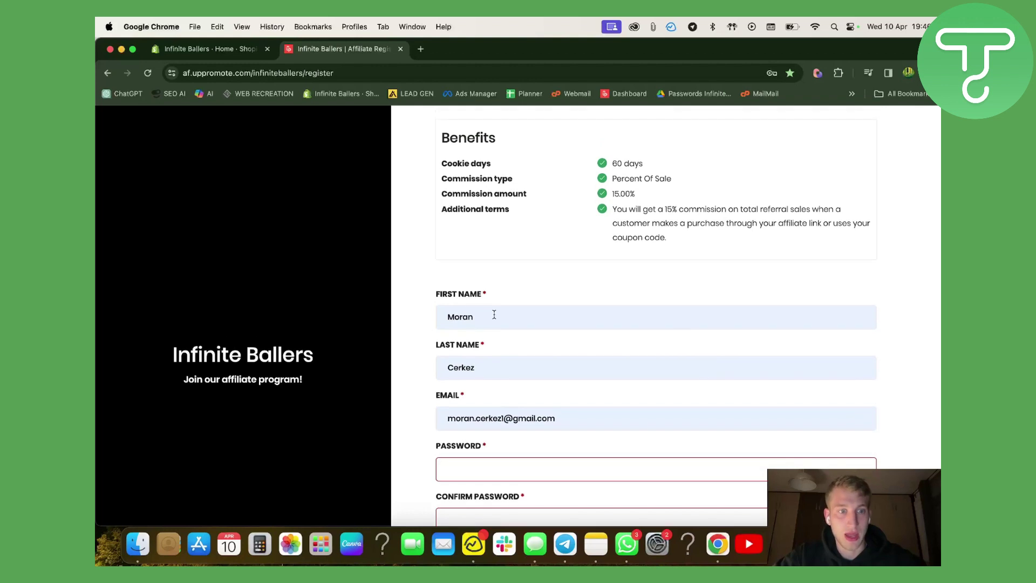
Return to the Shopify admin, search it for "uppromote" and open the UpPromote Affiliate app.
{"action": "scroll", "coordinate": [494, 314], "scroll_direction": "up", "scroll_amount": 3}
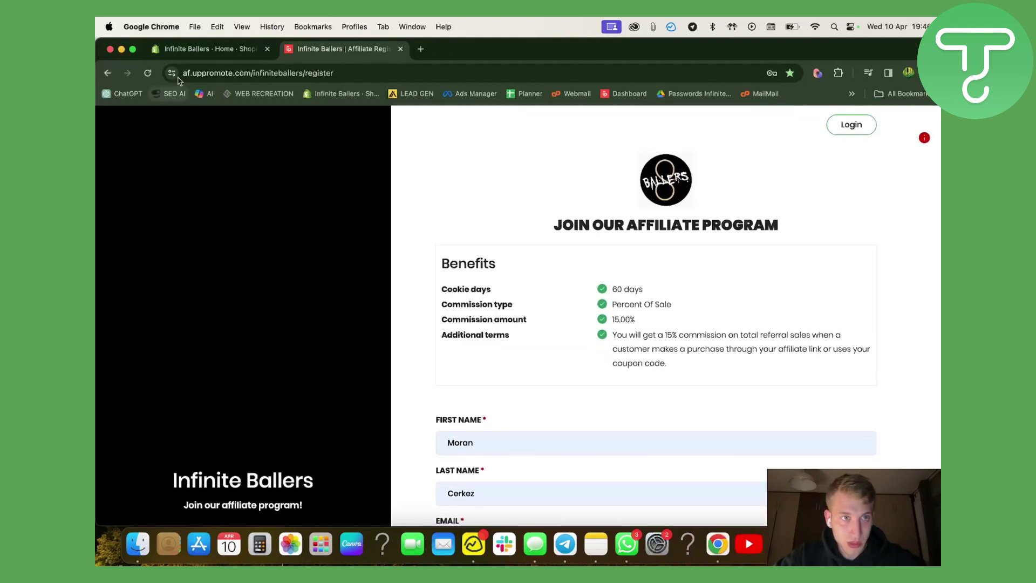
{"action": "left_click", "coordinate": [214, 50]}
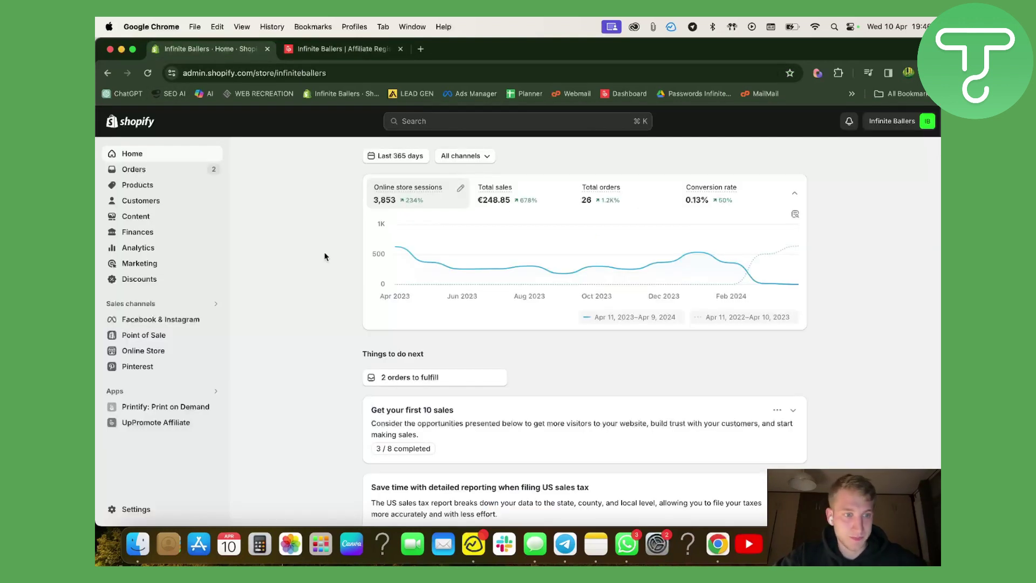
{"action": "left_click", "coordinate": [521, 121]}
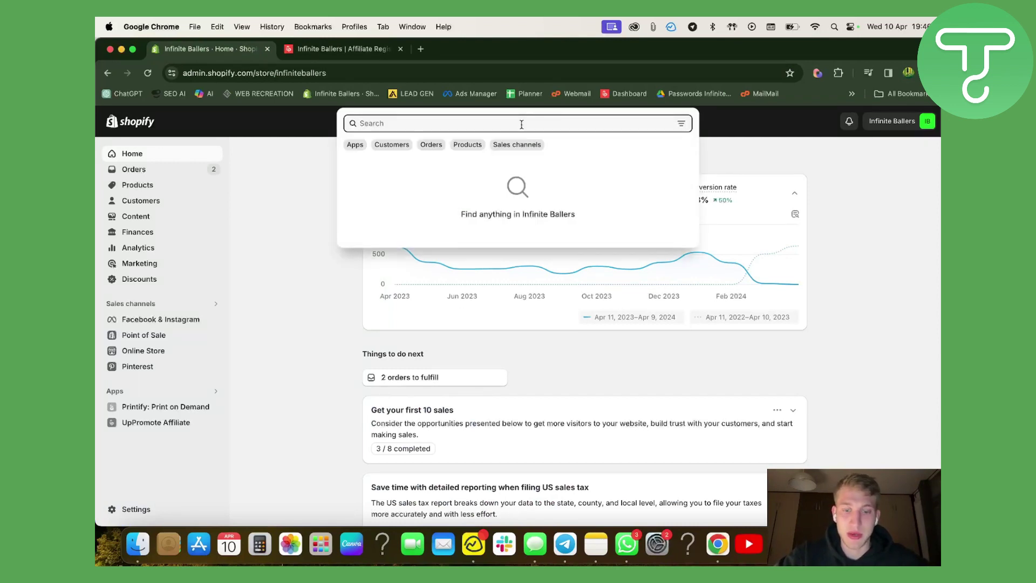
{"action": "type", "text": "uppromote"}
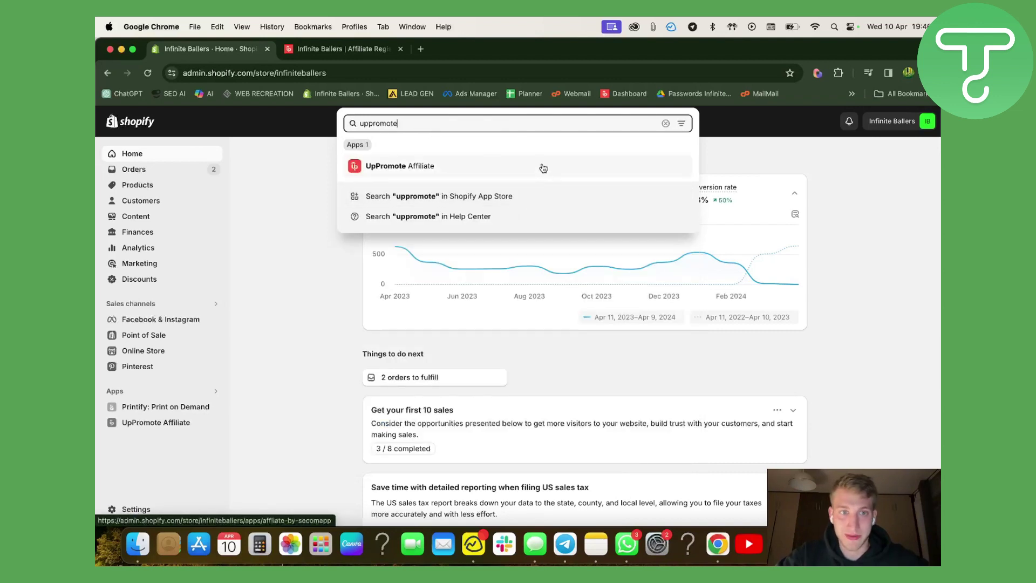
{"action": "left_click", "coordinate": [533, 173]}
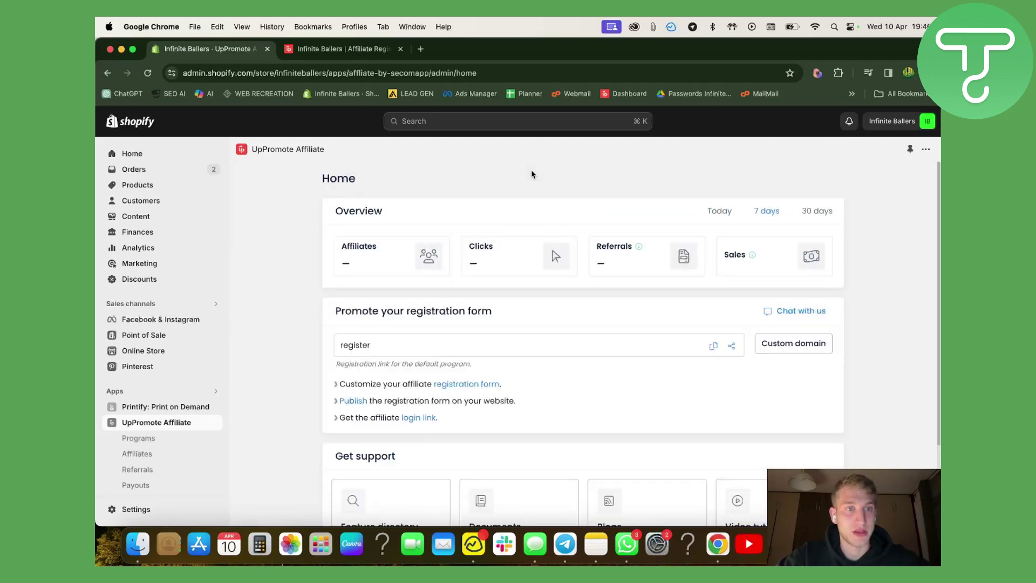
Copy the default program's affiliate registration link from the UpPromote Affiliate home page.
{"action": "scroll", "coordinate": [764, 288], "scroll_direction": "down", "scroll_amount": 3}
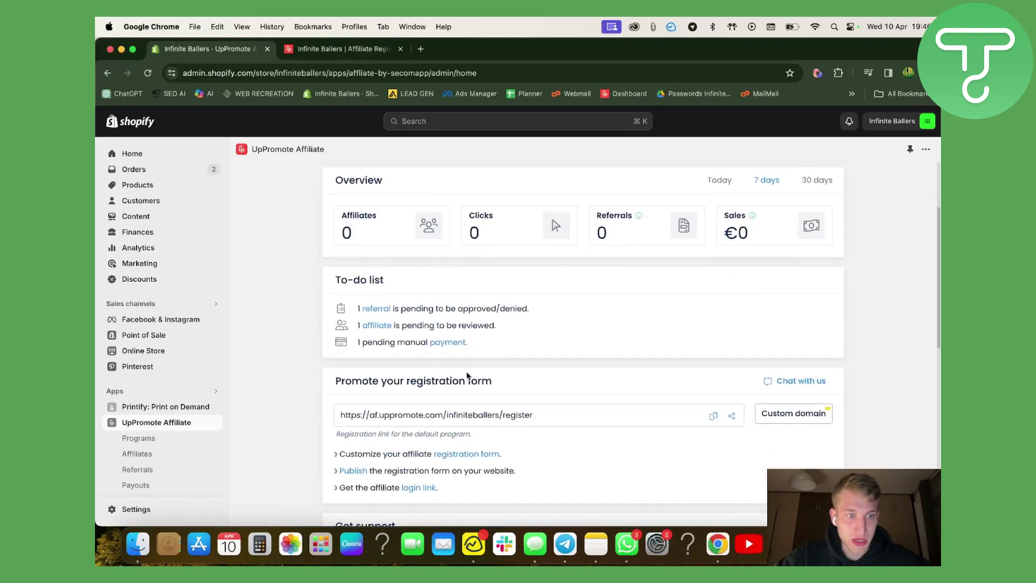
{"action": "scroll", "coordinate": [467, 375], "scroll_direction": "down", "scroll_amount": 2}
{"action": "scroll", "coordinate": [468, 375], "scroll_direction": "down", "scroll_amount": 2}
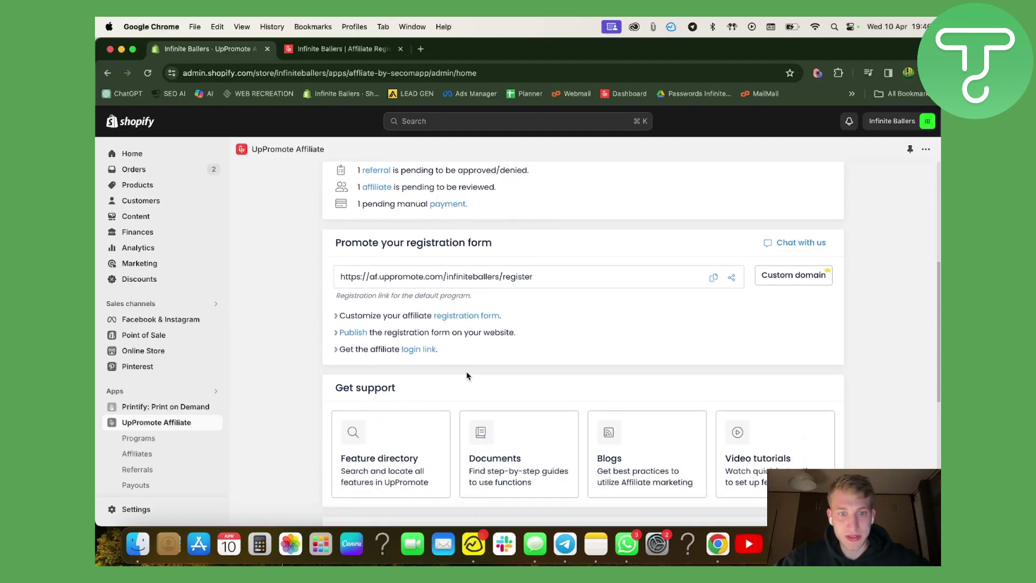
{"action": "scroll", "coordinate": [468, 375], "scroll_direction": "up", "scroll_amount": 5}
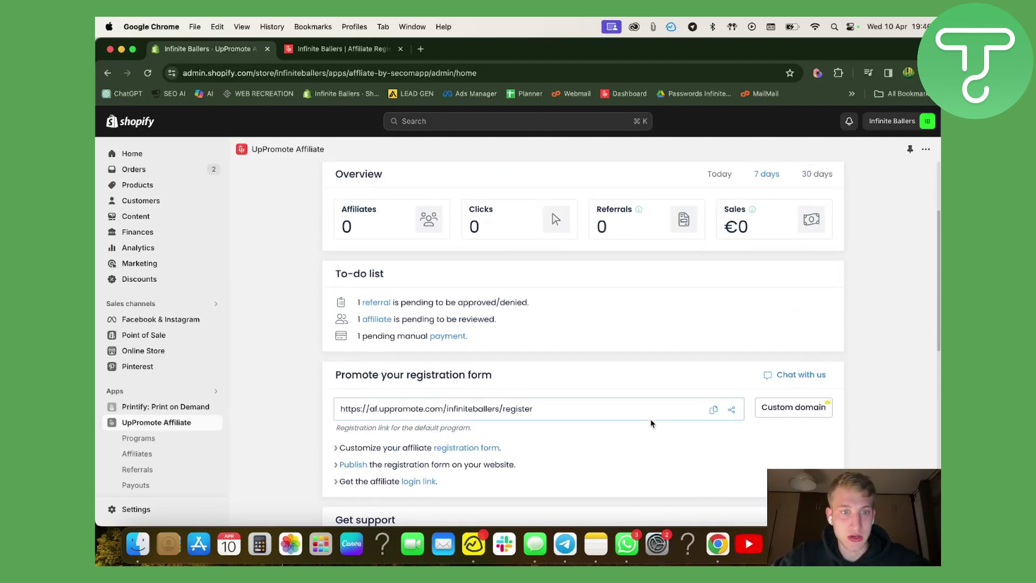
{"action": "scroll", "coordinate": [646, 428], "scroll_direction": "down", "scroll_amount": 3}
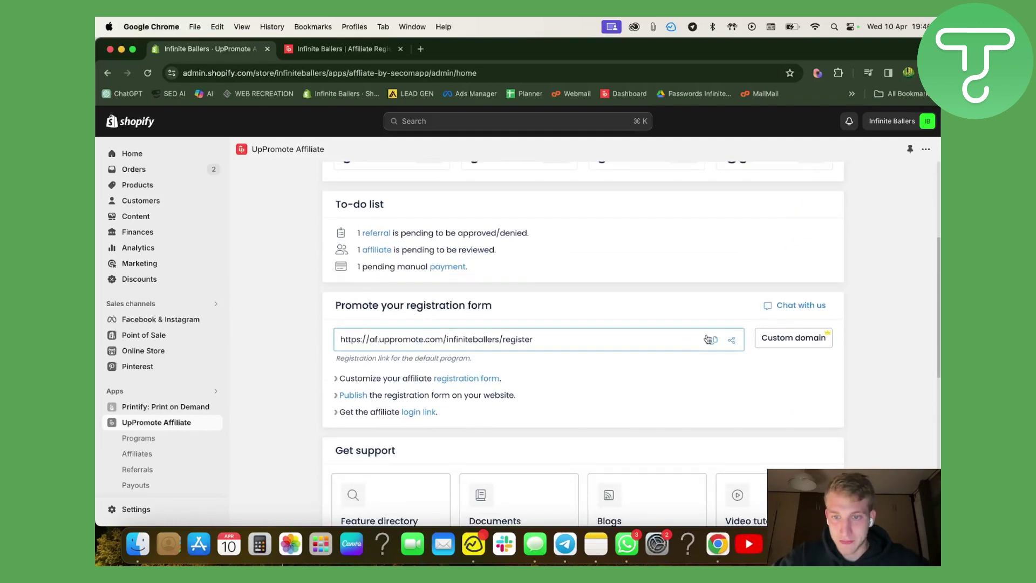
{"action": "left_click", "coordinate": [714, 341]}
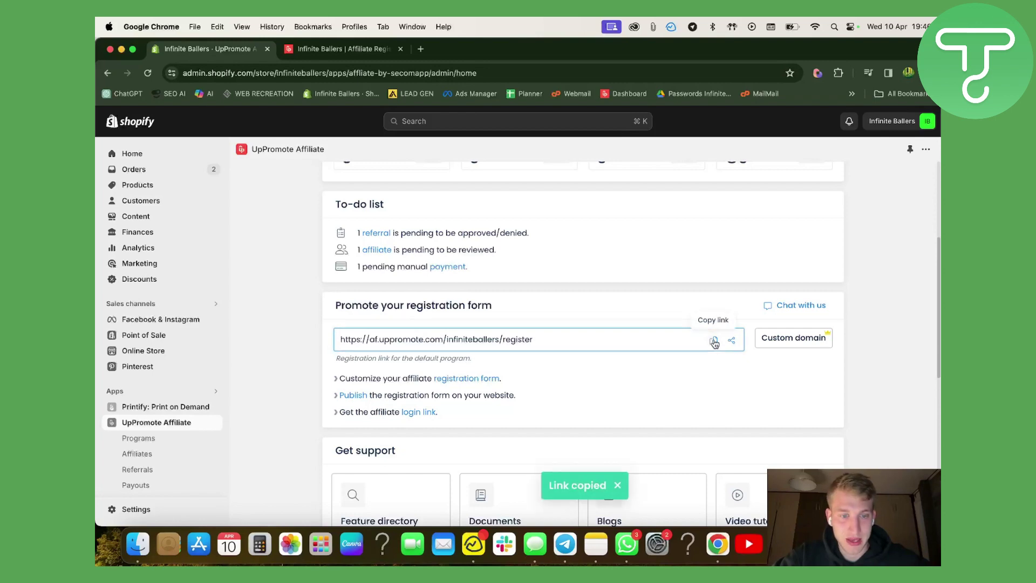
{"action": "scroll", "coordinate": [606, 380], "scroll_direction": "down", "scroll_amount": 3}
{"action": "scroll", "coordinate": [531, 174], "scroll_direction": "up", "scroll_amount": 2}
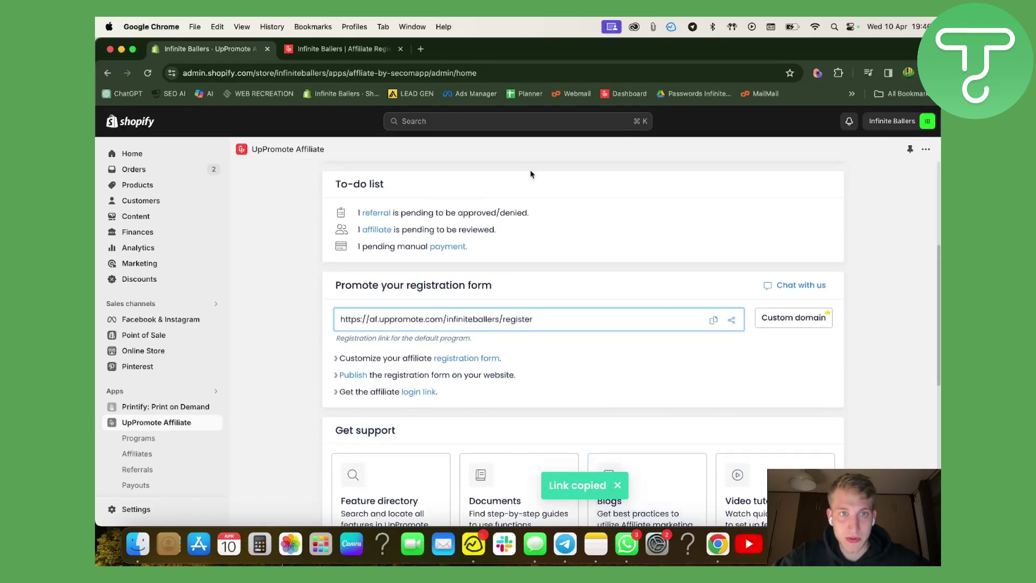
Load the copied registration link in a new browser tab and look over the affiliate registration page.
{"action": "left_click", "coordinate": [426, 51]}
{"action": "key", "text": "super+v"}
{"action": "key", "text": "Return"}
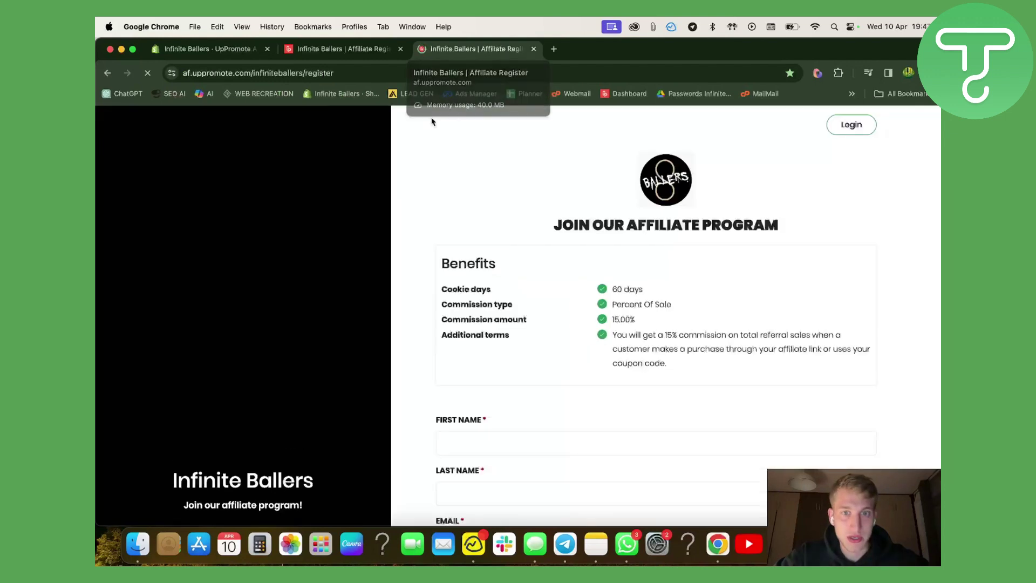
{"action": "scroll", "coordinate": [273, 419], "scroll_direction": "down", "scroll_amount": 3}
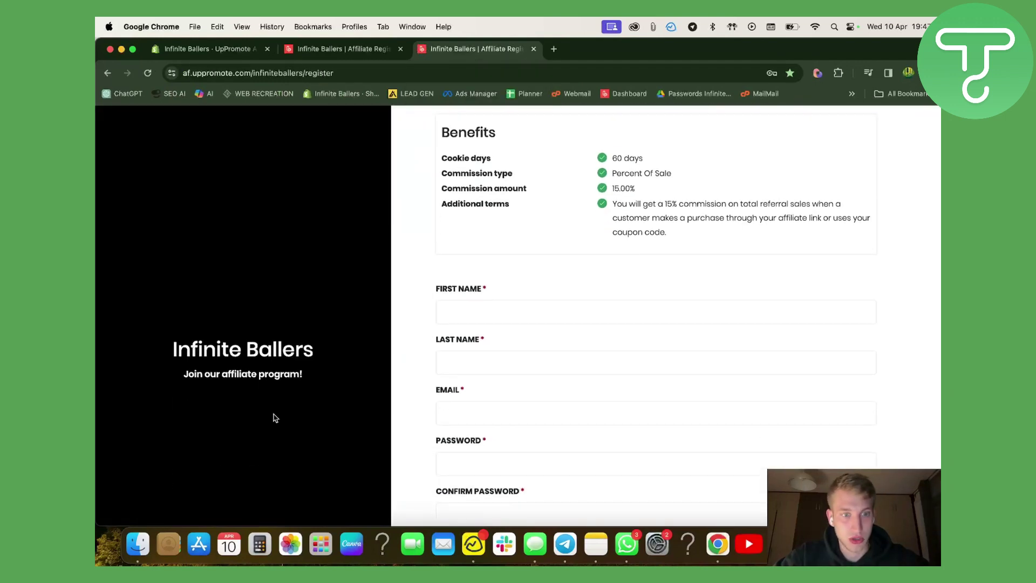
{"action": "scroll", "coordinate": [550, 254], "scroll_direction": "up", "scroll_amount": 3}
{"action": "left_click", "coordinate": [308, 49]}
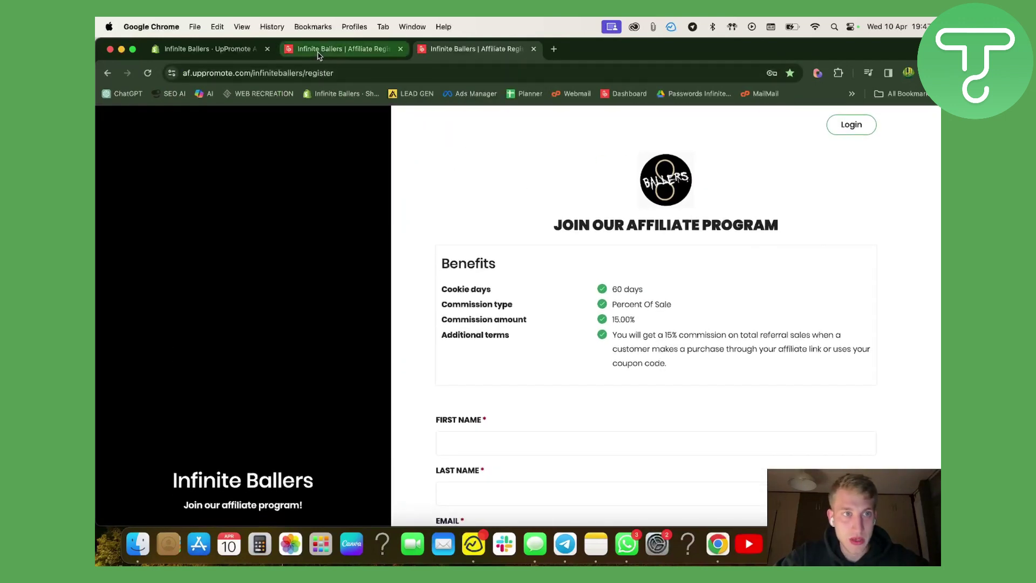
Open the Infinite Ballers online store from Shopify in a new tab and check its Become Affiliate link against the registration page's address.
{"action": "left_click", "coordinate": [208, 49]}
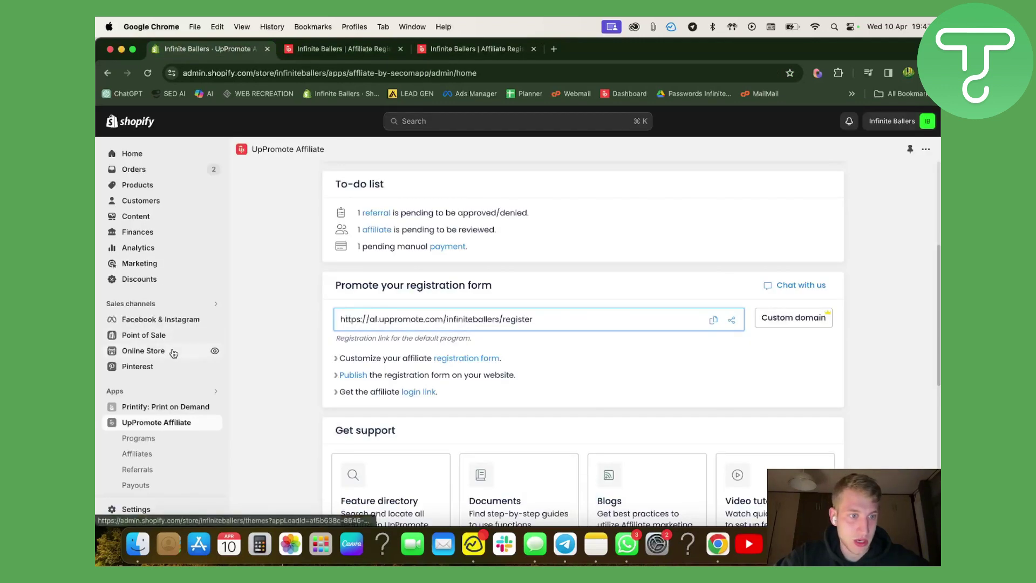
{"action": "right_click", "coordinate": [215, 352]}
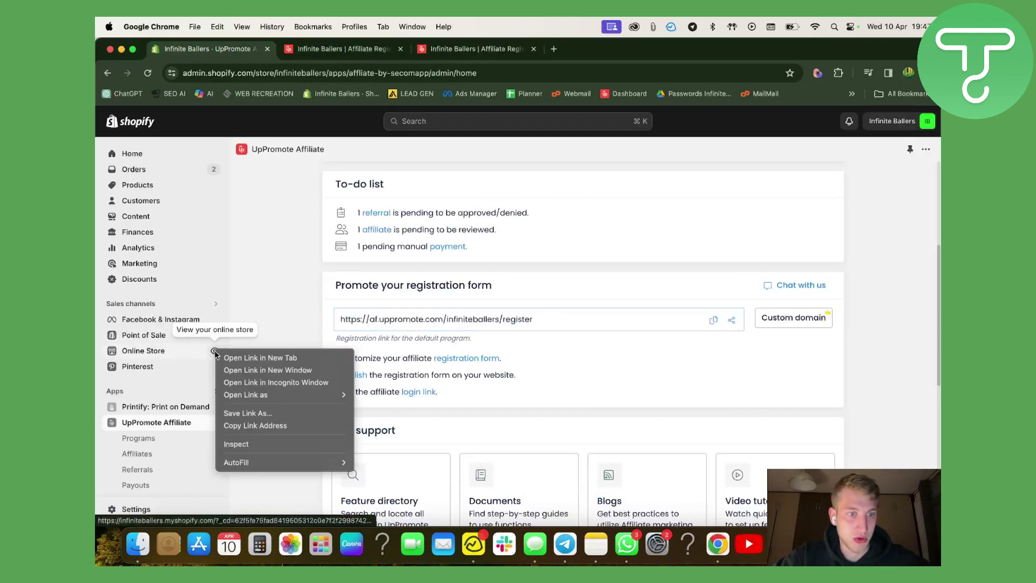
{"action": "left_click", "coordinate": [244, 357]}
{"action": "left_click", "coordinate": [376, 51]}
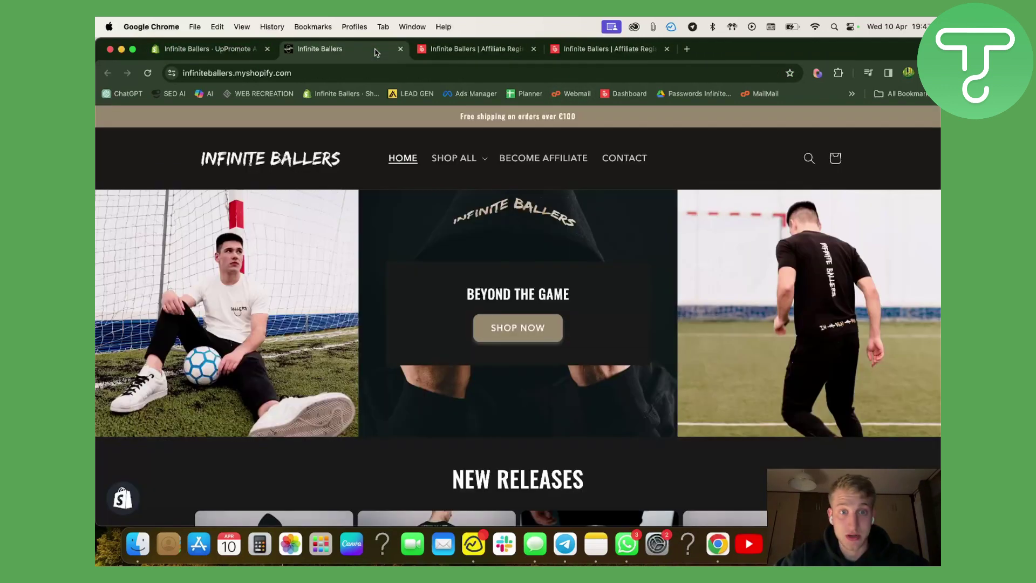
{"action": "left_click", "coordinate": [569, 160]}
{"action": "double_click", "coordinate": [356, 74]}
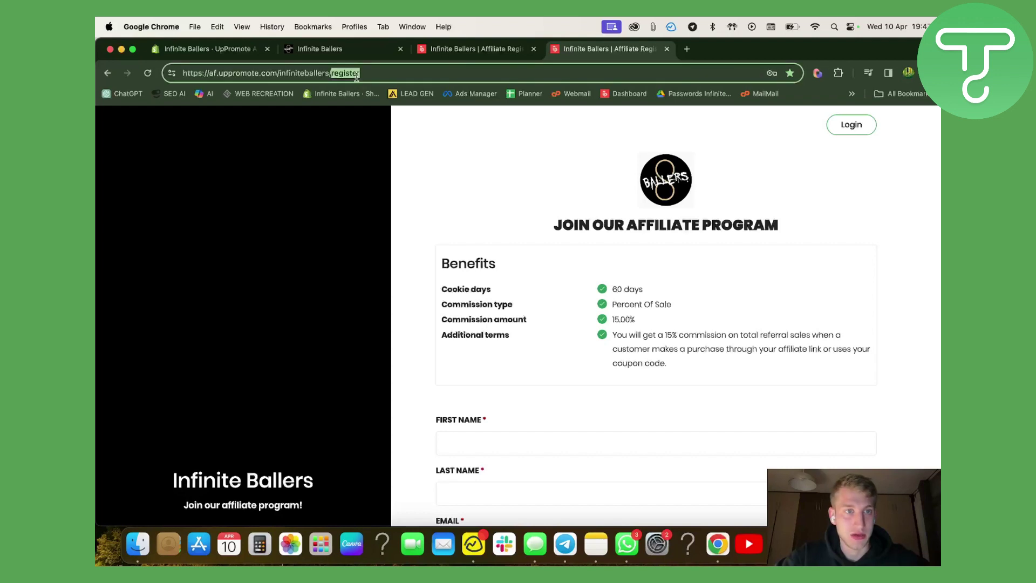
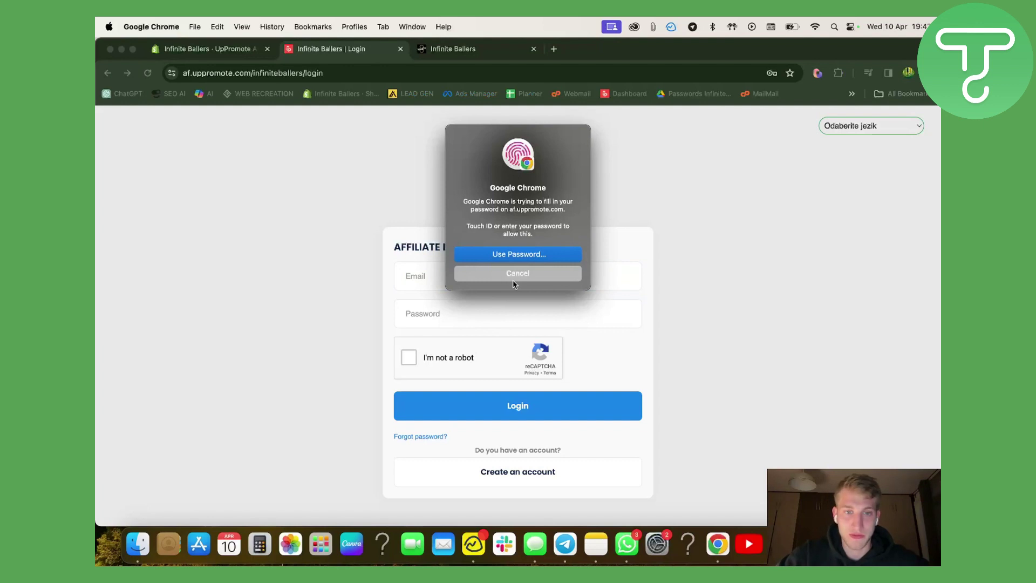
Complete the reCAPTCHA by selecting all images with a bus, and log in to the affiliate account.
{"action": "left_click", "coordinate": [412, 352]}
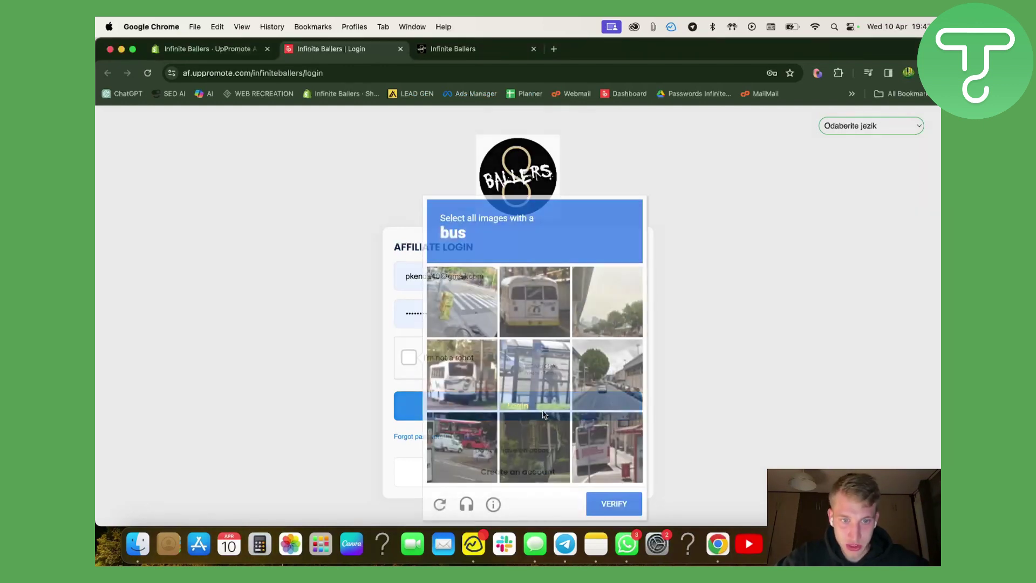
{"action": "left_click", "coordinate": [546, 274]}
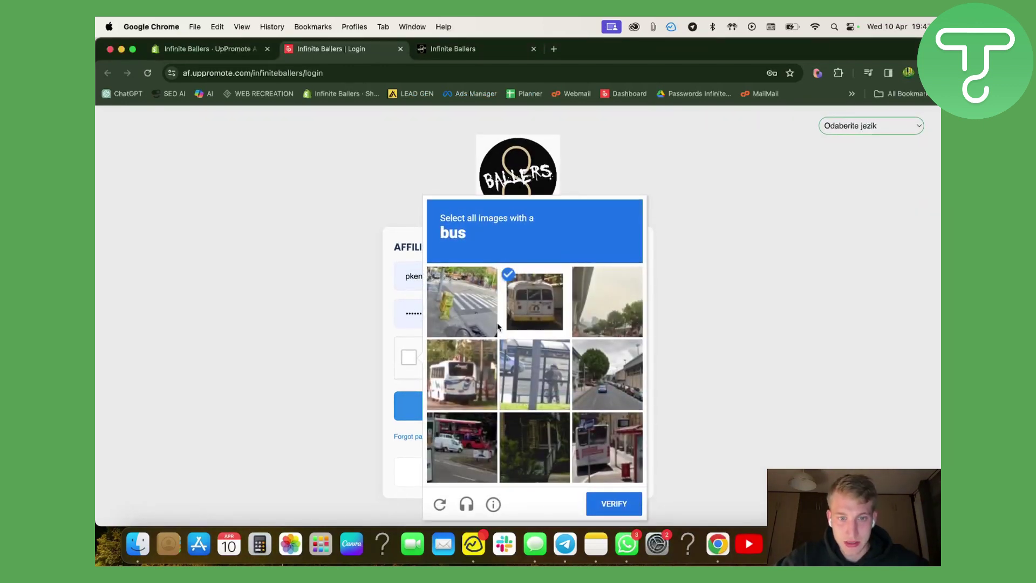
{"action": "left_click", "coordinate": [474, 376]}
{"action": "left_click", "coordinate": [464, 459]}
{"action": "left_click", "coordinate": [623, 468]}
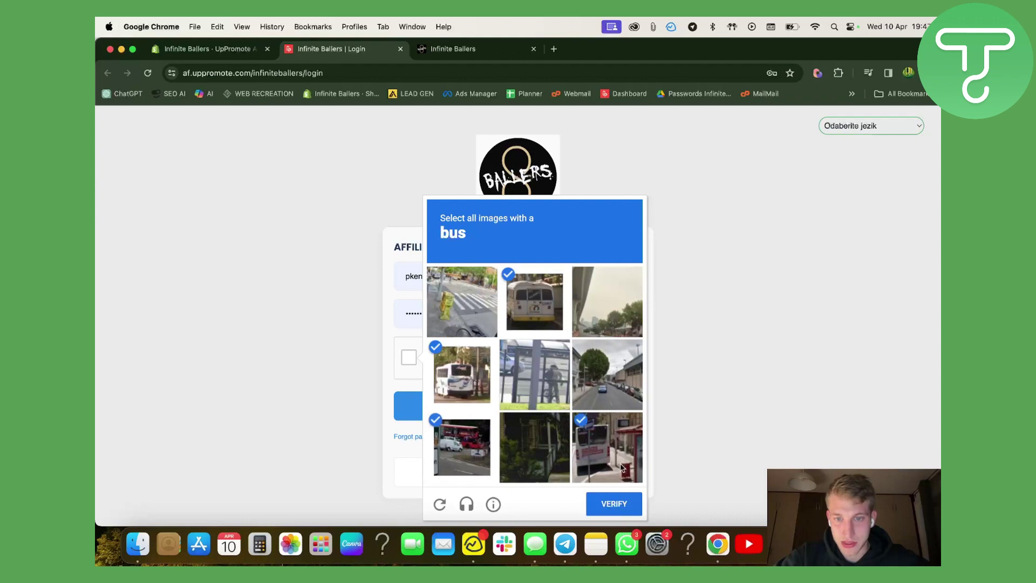
{"action": "left_click", "coordinate": [610, 503]}
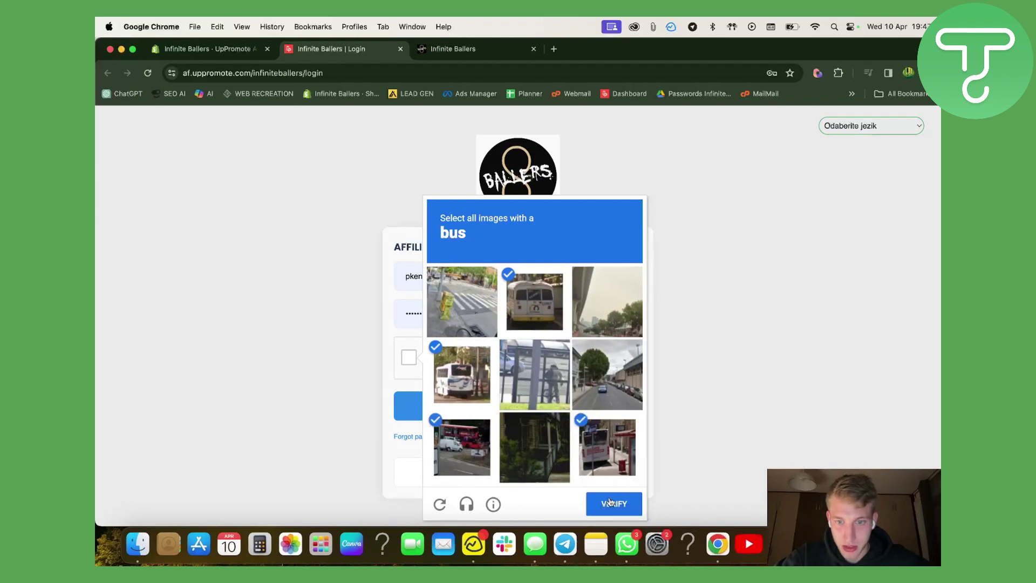
{"action": "left_click", "coordinate": [533, 413]}
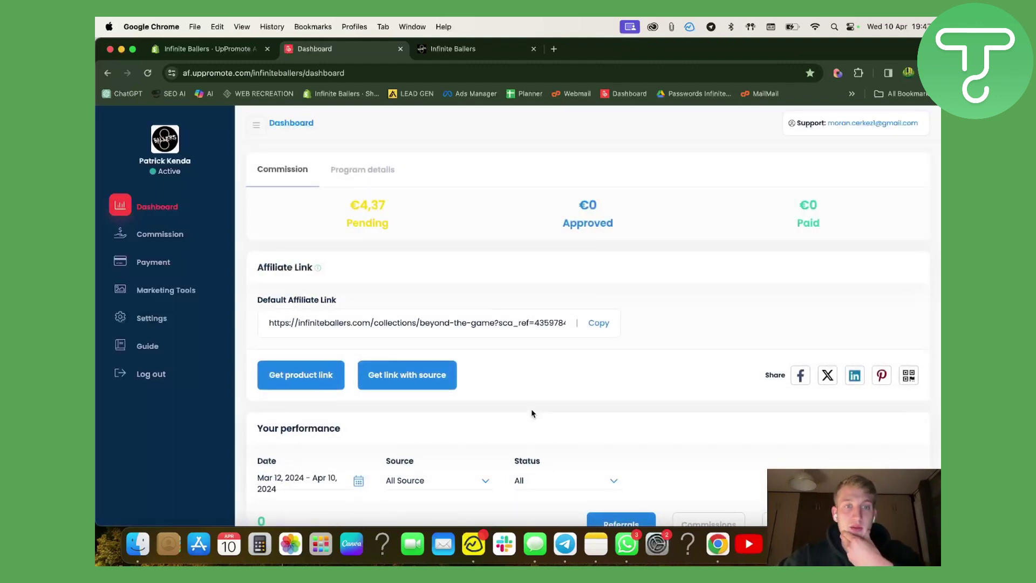
Review the Your performance section of the affiliate dashboard and the pending, approved and paid commissions.
{"action": "scroll", "coordinate": [532, 414], "scroll_direction": "down", "scroll_amount": 3}
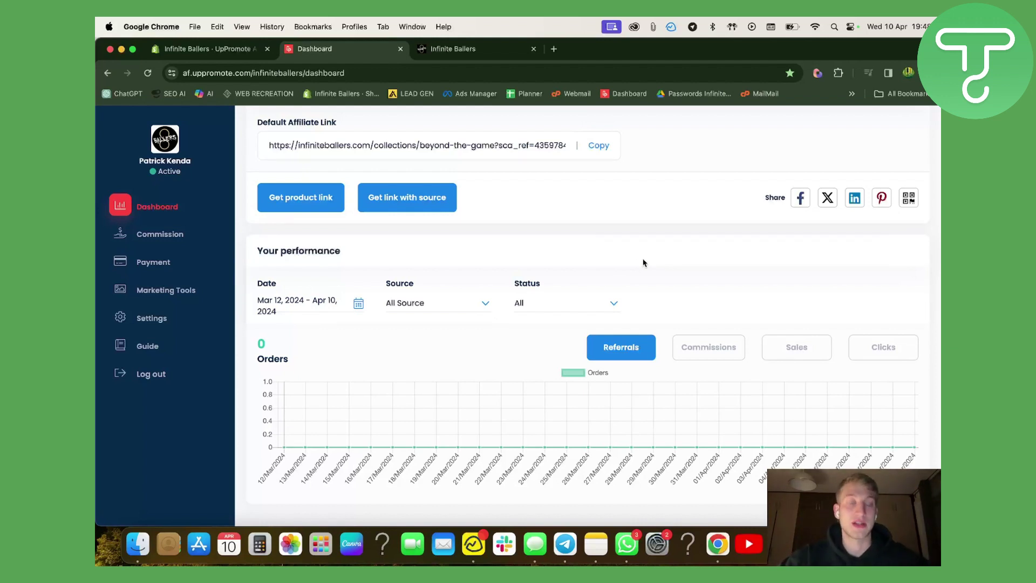
{"action": "scroll", "coordinate": [285, 360], "scroll_direction": "up", "scroll_amount": 1}
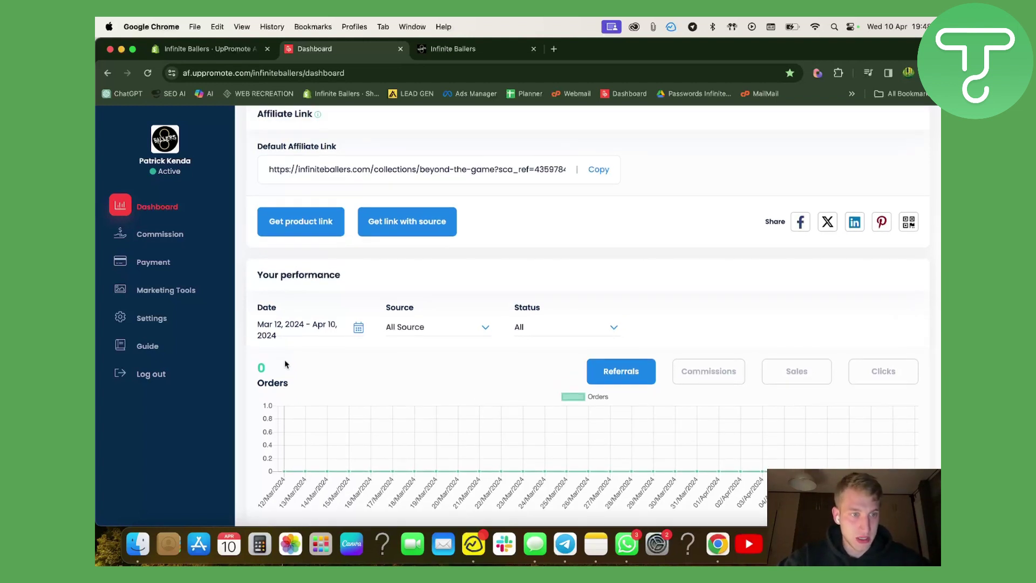
{"action": "scroll", "coordinate": [483, 299], "scroll_direction": "up", "scroll_amount": 3}
{"action": "scroll", "coordinate": [483, 300], "scroll_direction": "up", "scroll_amount": 3}
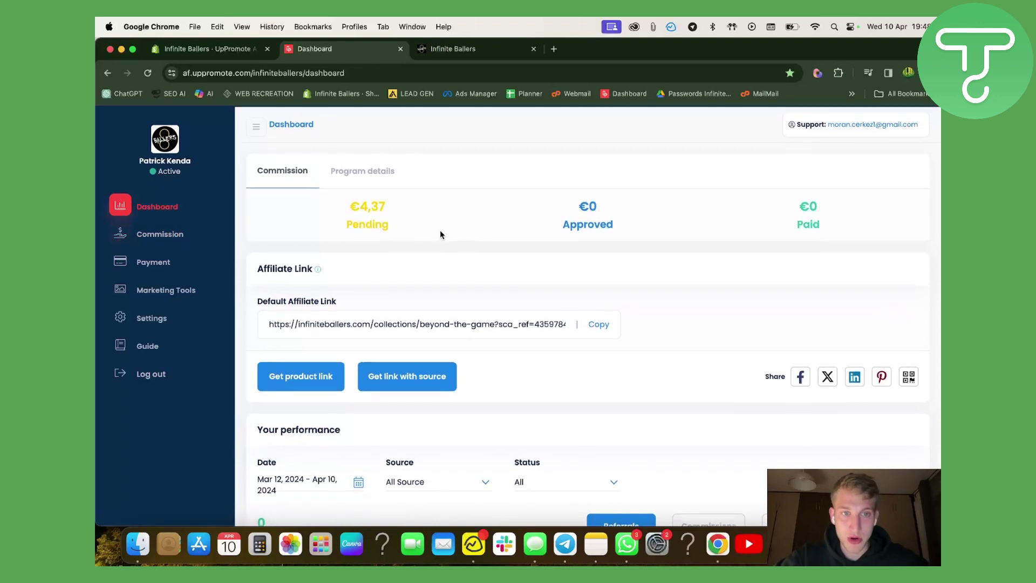
Open the affiliate dashboard's program details and examine the program name, description, commission type and commission amount.
{"action": "left_click", "coordinate": [364, 171]}
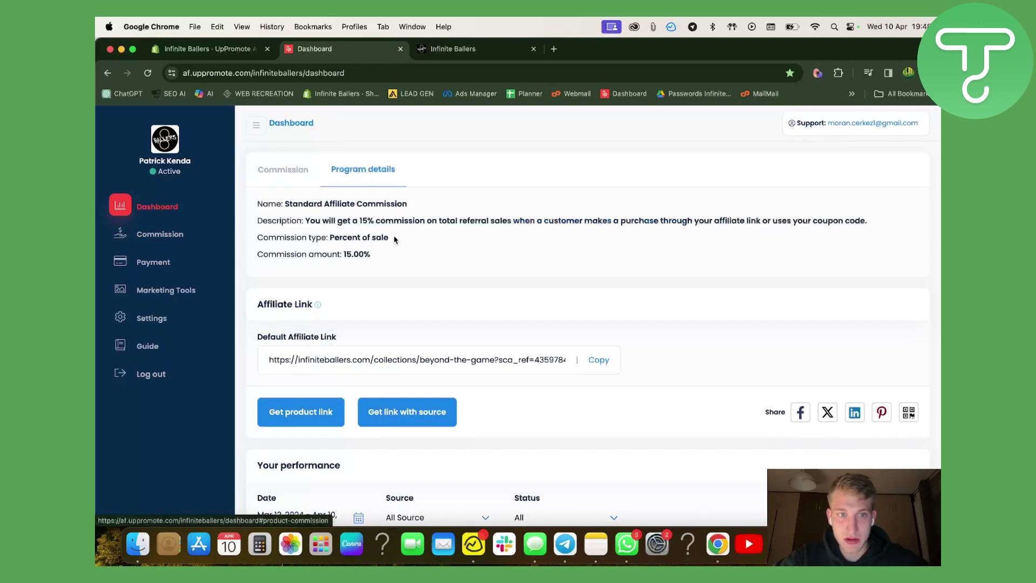
{"action": "left_click_drag", "start_coordinate": [380, 255], "coordinate": [240, 198]}
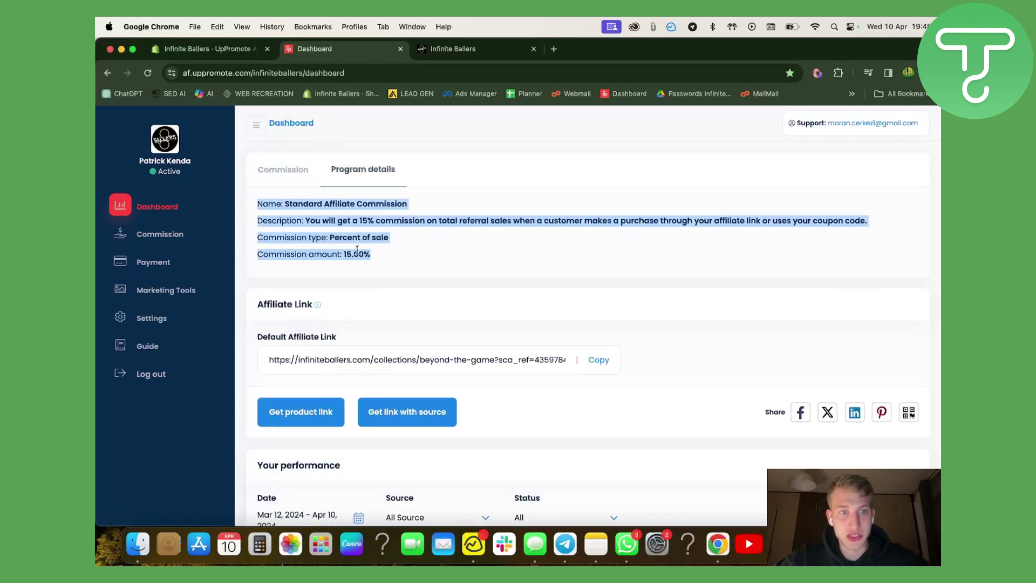
{"action": "left_click", "coordinate": [389, 263]}
{"action": "left_click_drag", "start_coordinate": [390, 263], "coordinate": [250, 213]}
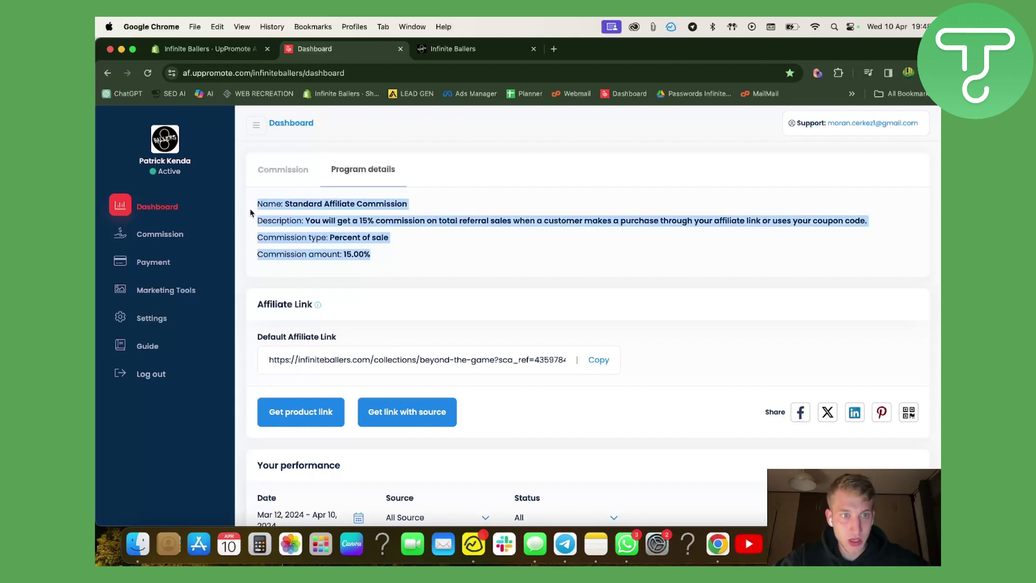
{"action": "left_click", "coordinate": [253, 204]}
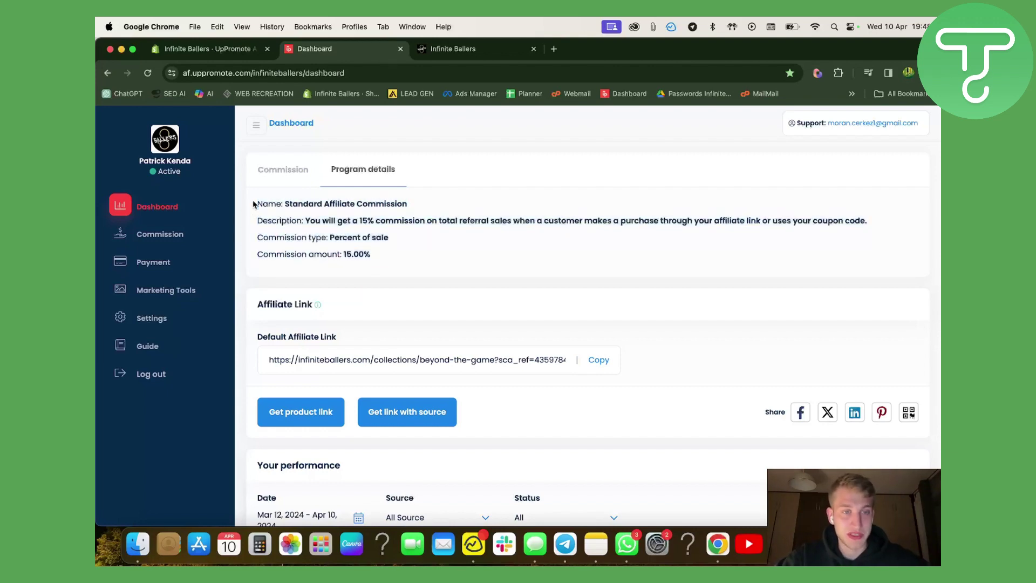
Copy the affiliate registration link again from the UpPromote app in Shopify and load it in a new tab.
{"action": "left_click", "coordinate": [238, 53]}
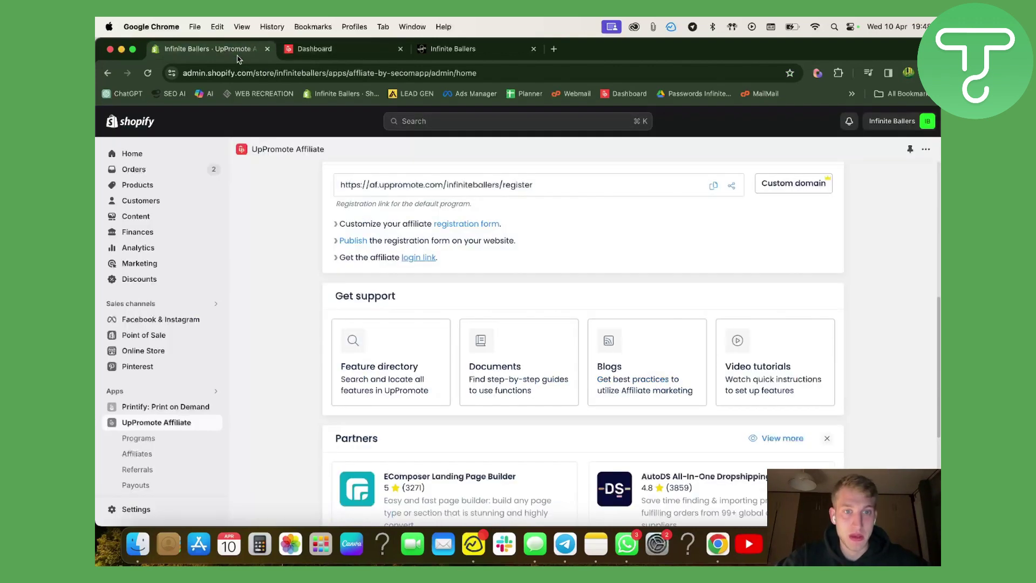
{"action": "left_click", "coordinate": [708, 189]}
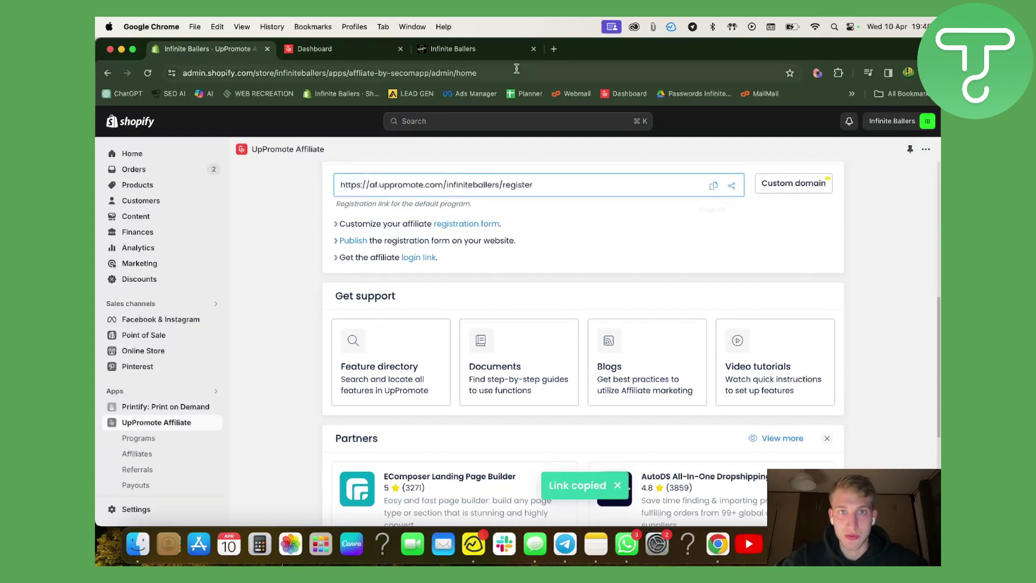
{"action": "left_click", "coordinate": [475, 48]}
{"action": "left_click", "coordinate": [554, 48]}
{"action": "key", "text": "super+v"}
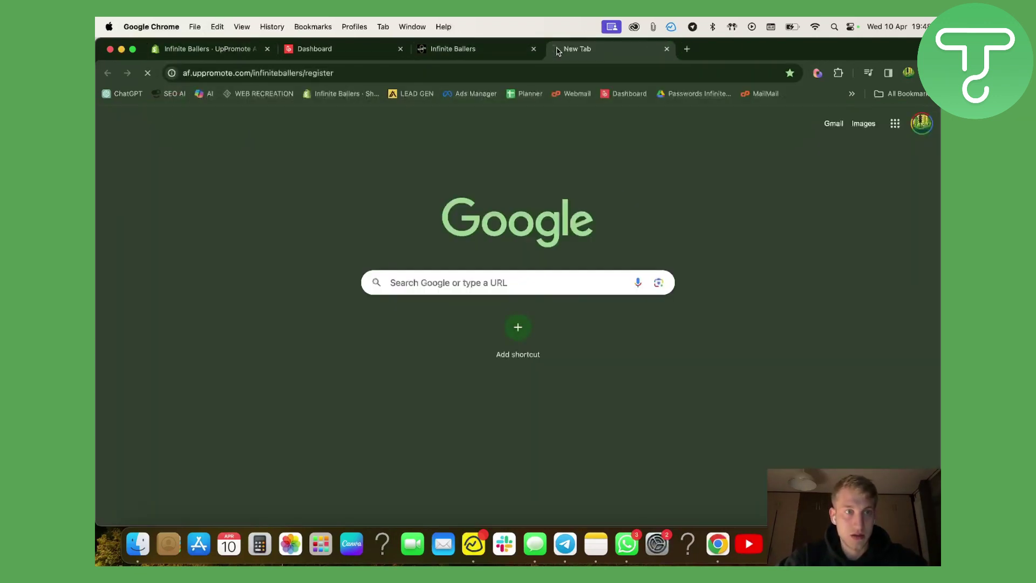
{"action": "key", "text": "Return"}
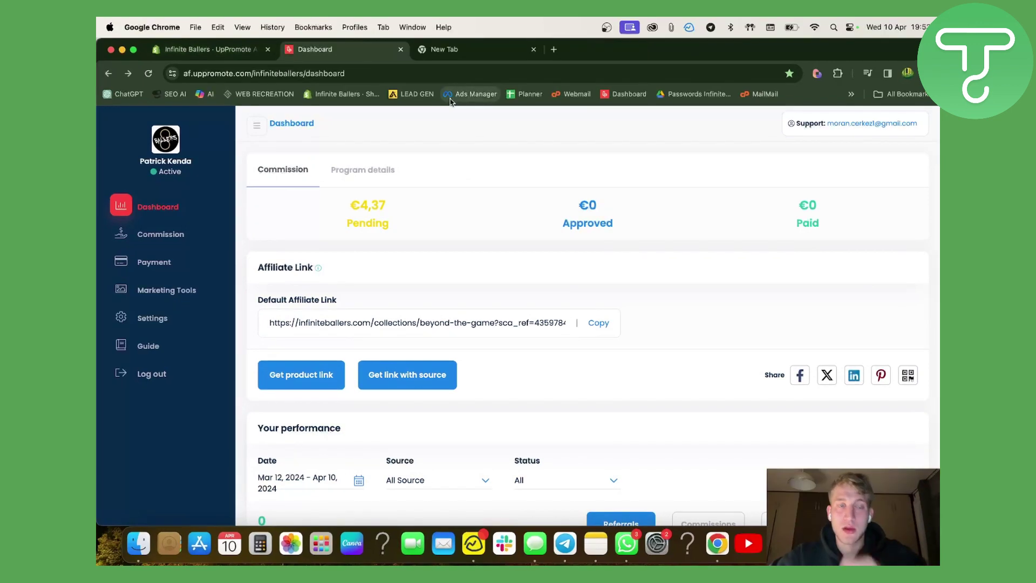
Return to the UpPromote app in Shopify and open the registration form editor from the Customize the registration form recommendation.
{"action": "left_click", "coordinate": [241, 52]}
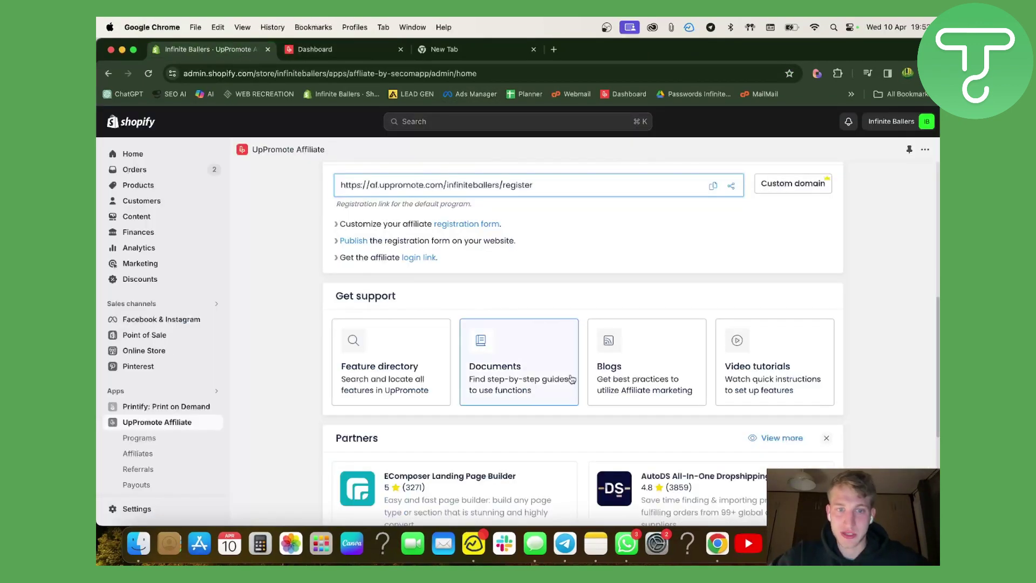
{"action": "scroll", "coordinate": [695, 226], "scroll_direction": "up", "scroll_amount": 5}
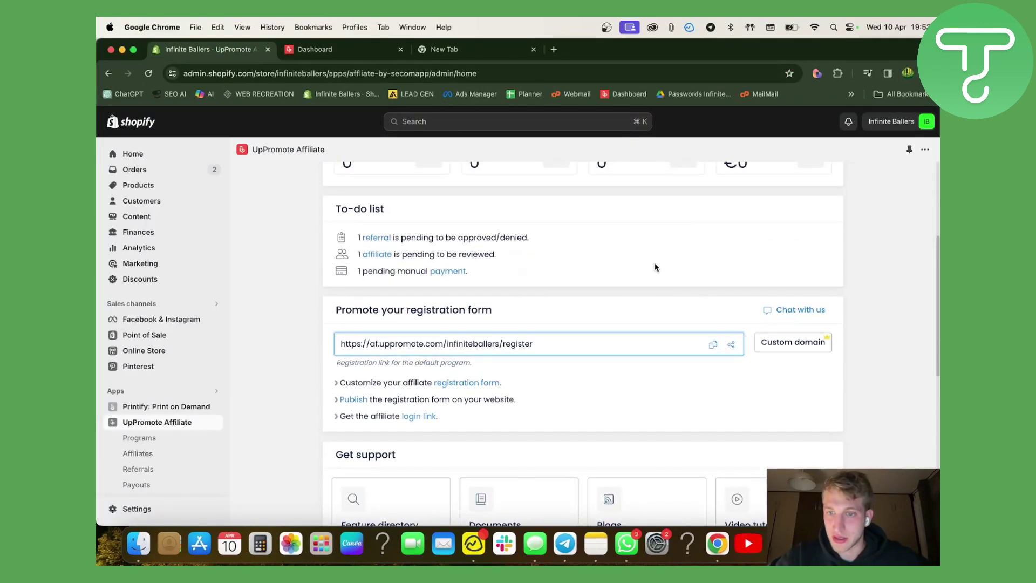
{"action": "scroll", "coordinate": [525, 344], "scroll_direction": "up", "scroll_amount": 3}
{"action": "scroll", "coordinate": [487, 397], "scroll_direction": "down", "scroll_amount": 10}
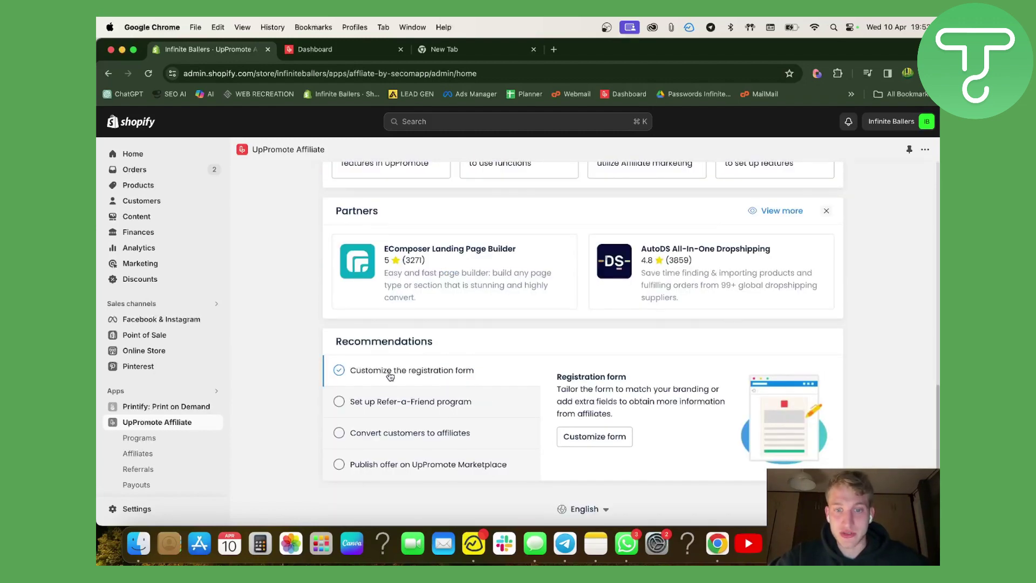
{"action": "left_click", "coordinate": [591, 438]}
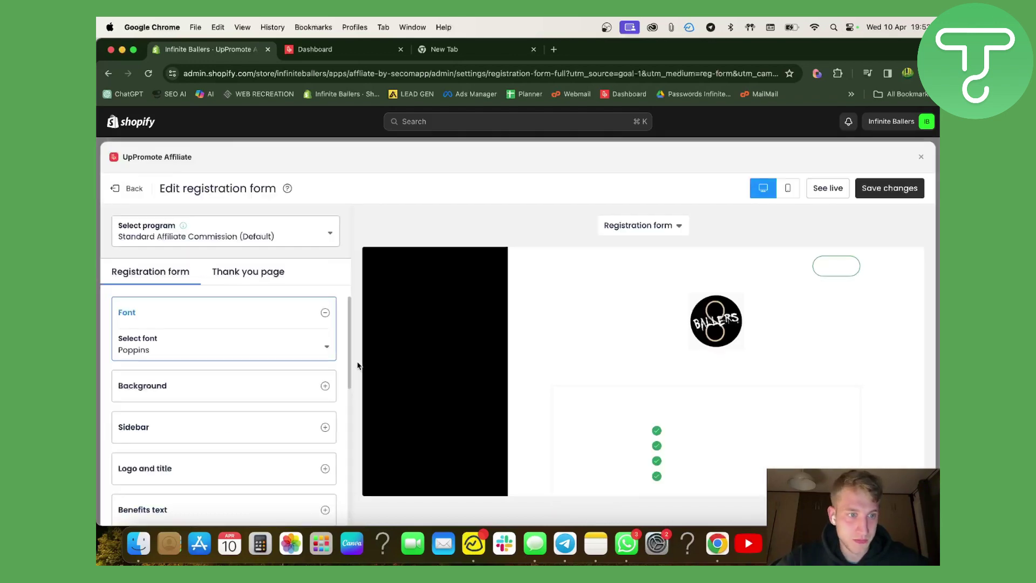
Look through the registration form preview, try the Paytone One font on it and inspect the restyled text.
{"action": "scroll", "coordinate": [579, 316], "scroll_direction": "down", "scroll_amount": 5}
{"action": "scroll", "coordinate": [578, 316], "scroll_direction": "up", "scroll_amount": 5}
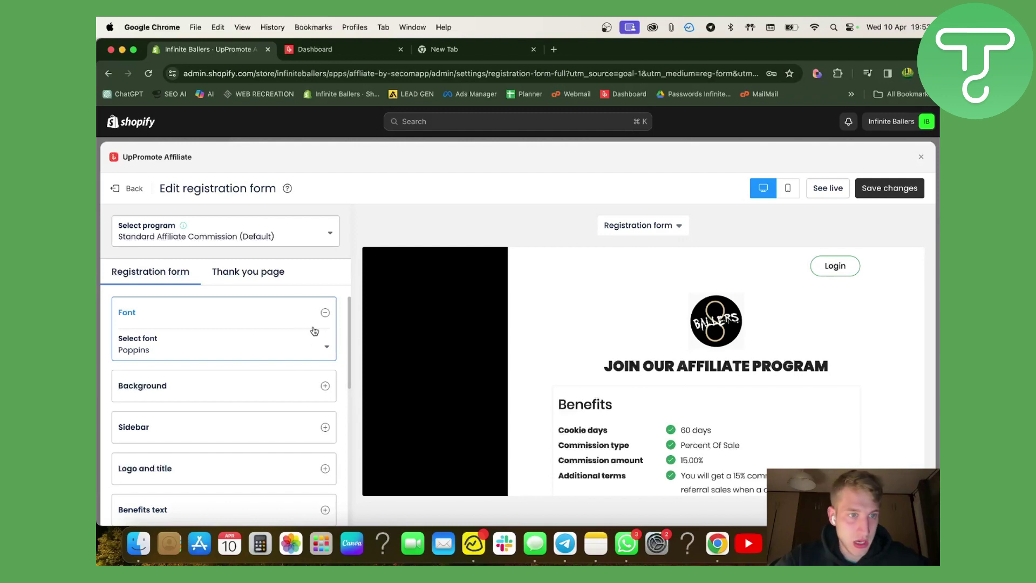
{"action": "scroll", "coordinate": [514, 328], "scroll_direction": "down", "scroll_amount": 3}
{"action": "scroll", "coordinate": [512, 327], "scroll_direction": "down", "scroll_amount": 5}
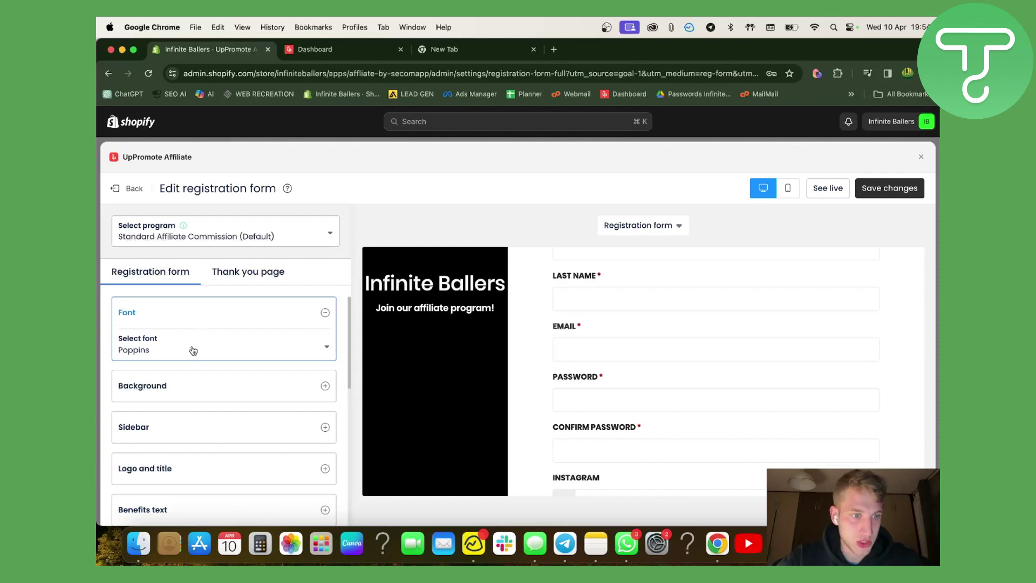
{"action": "scroll", "coordinate": [611, 326], "scroll_direction": "up", "scroll_amount": 8}
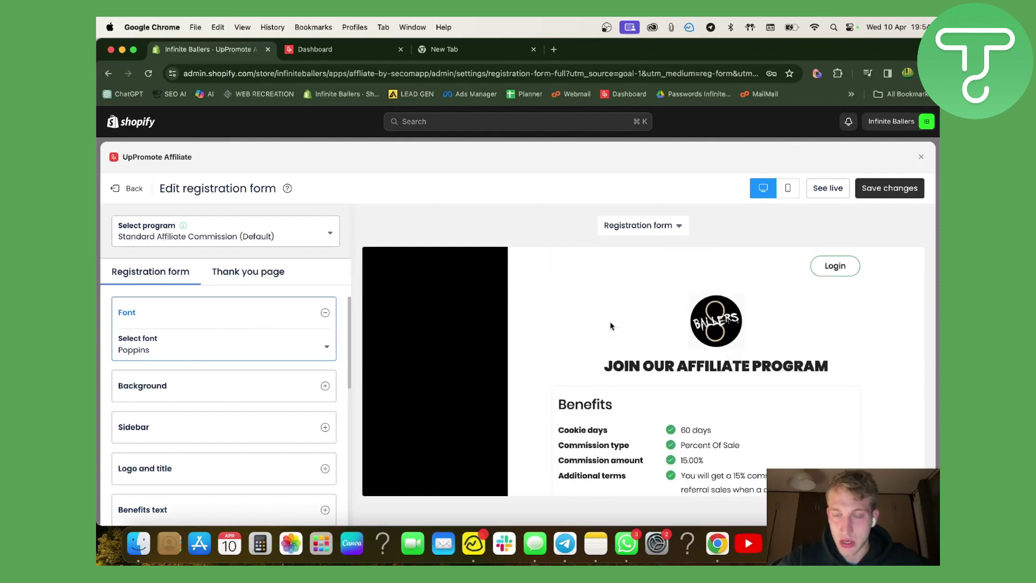
{"action": "left_click", "coordinate": [206, 348]}
{"action": "left_click", "coordinate": [173, 397]}
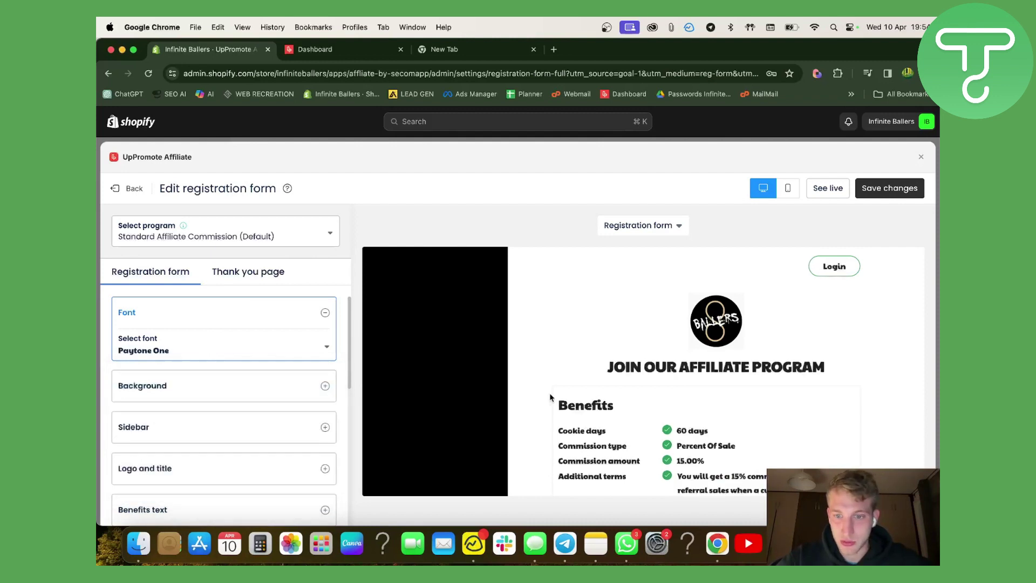
{"action": "scroll", "coordinate": [551, 398], "scroll_direction": "down", "scroll_amount": 5}
{"action": "scroll", "coordinate": [550, 397], "scroll_direction": "up", "scroll_amount": 2}
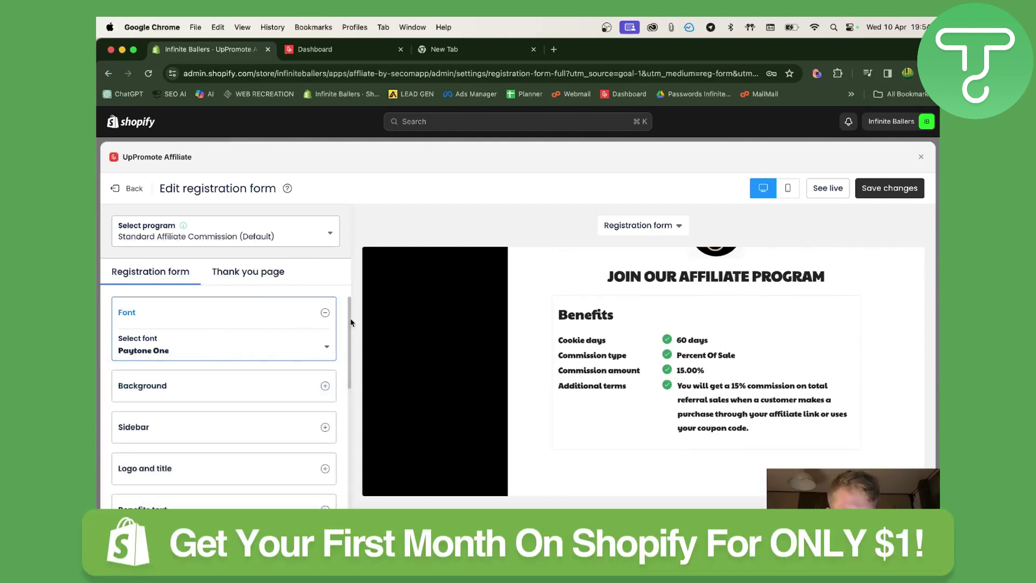
Set the registration form's font back to Poppins and check the Benefits text in the preview.
{"action": "left_click", "coordinate": [285, 352]}
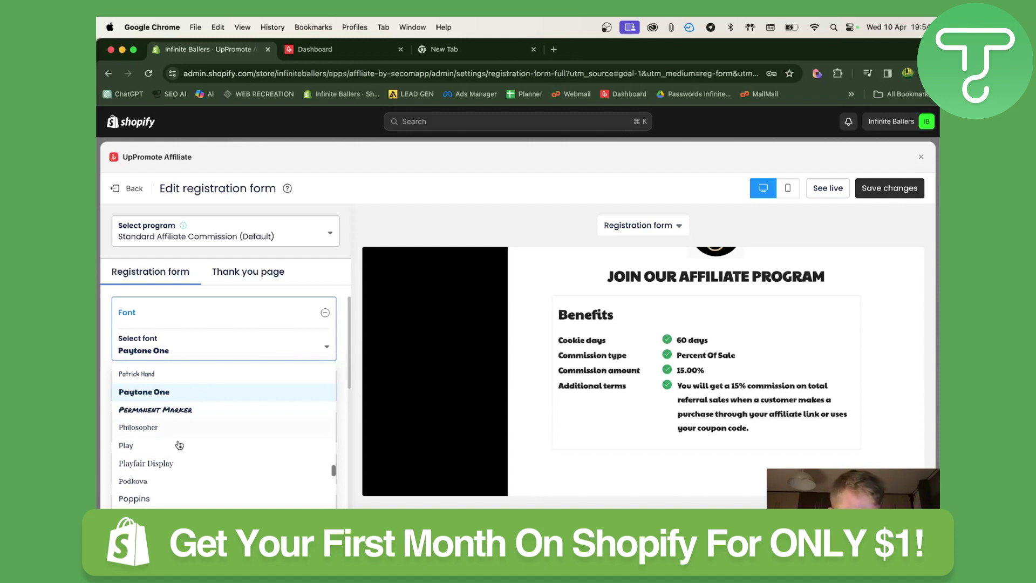
{"action": "scroll", "coordinate": [180, 465], "scroll_direction": "down", "scroll_amount": 3}
{"action": "left_click", "coordinate": [144, 442]}
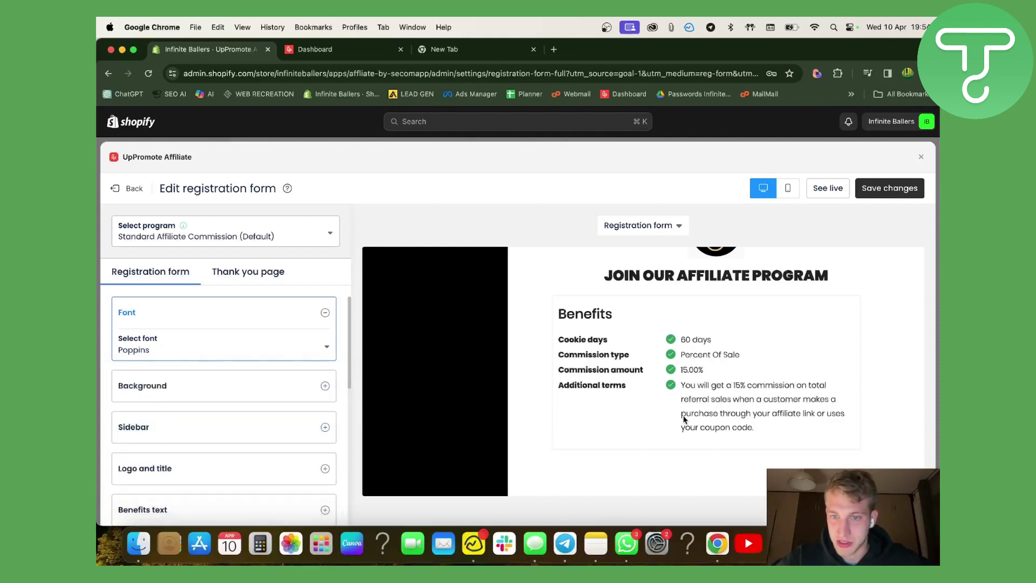
{"action": "scroll", "coordinate": [732, 374], "scroll_direction": "down", "scroll_amount": 2}
{"action": "scroll", "coordinate": [636, 375], "scroll_direction": "up", "scroll_amount": 3}
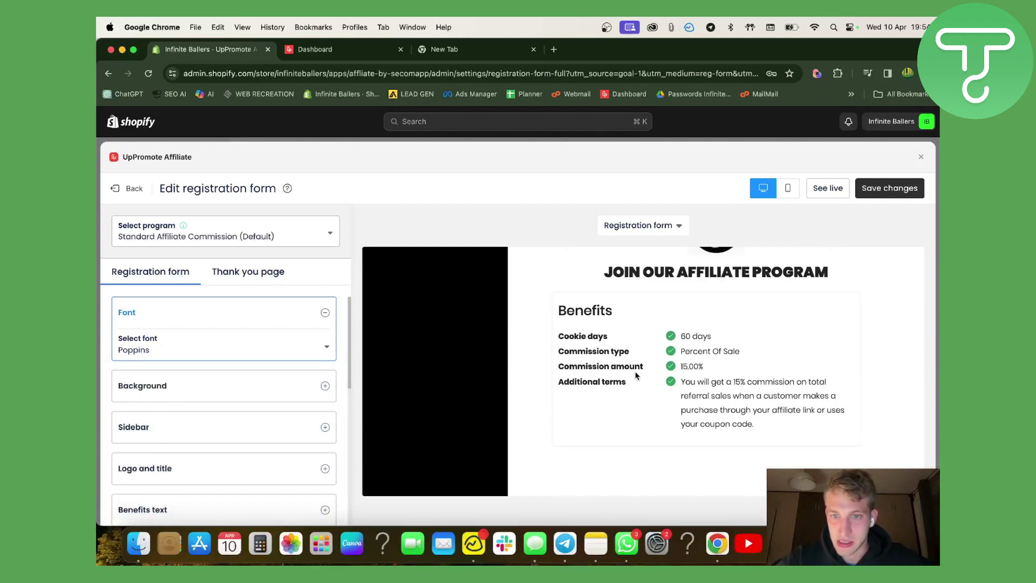
Open the form's Background settings, try the page background color picker while ending on white (#ffffff), and check the preview.
{"action": "left_click", "coordinate": [276, 312]}
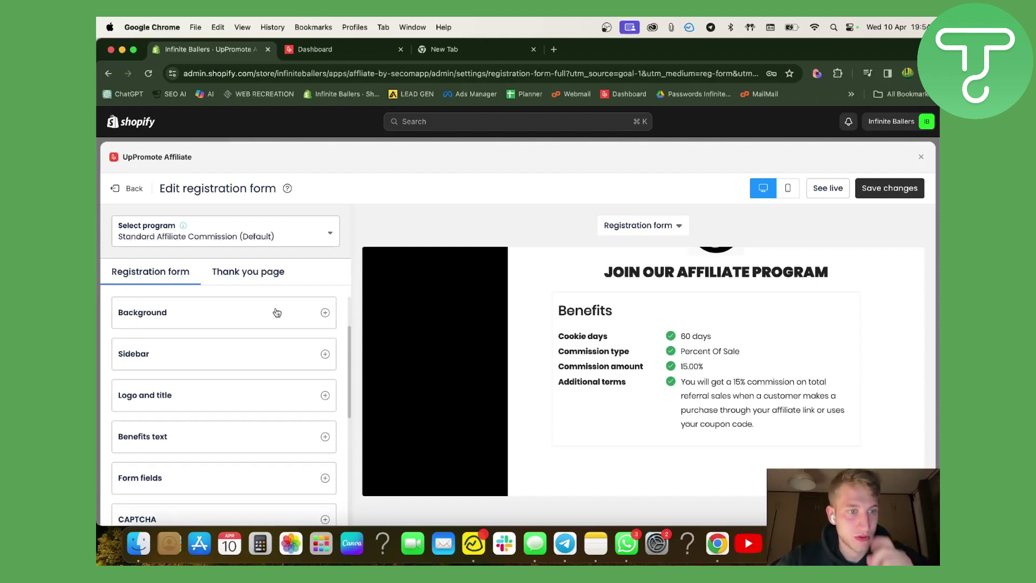
{"action": "left_click", "coordinate": [277, 312]}
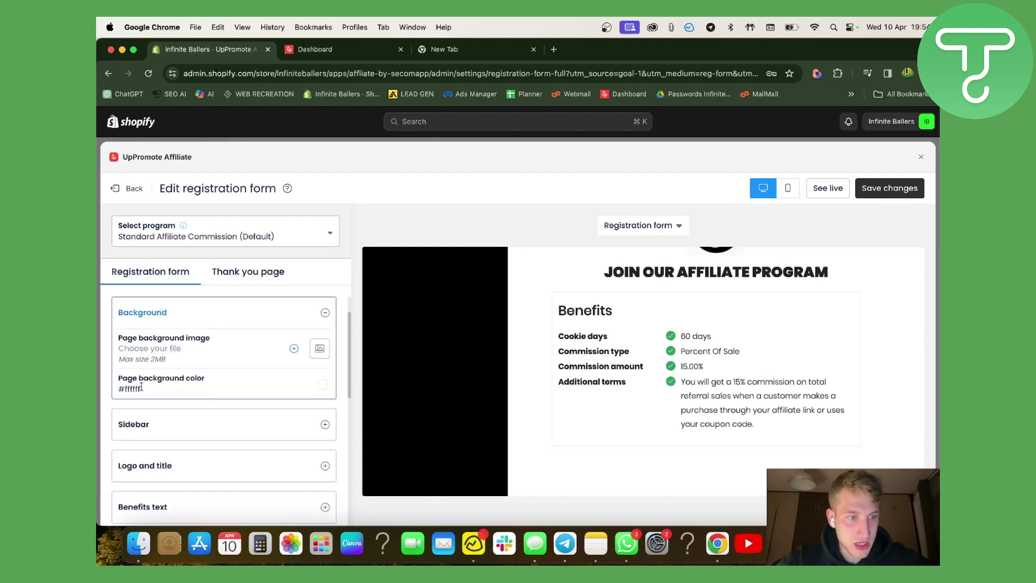
{"action": "left_click", "coordinate": [323, 384]}
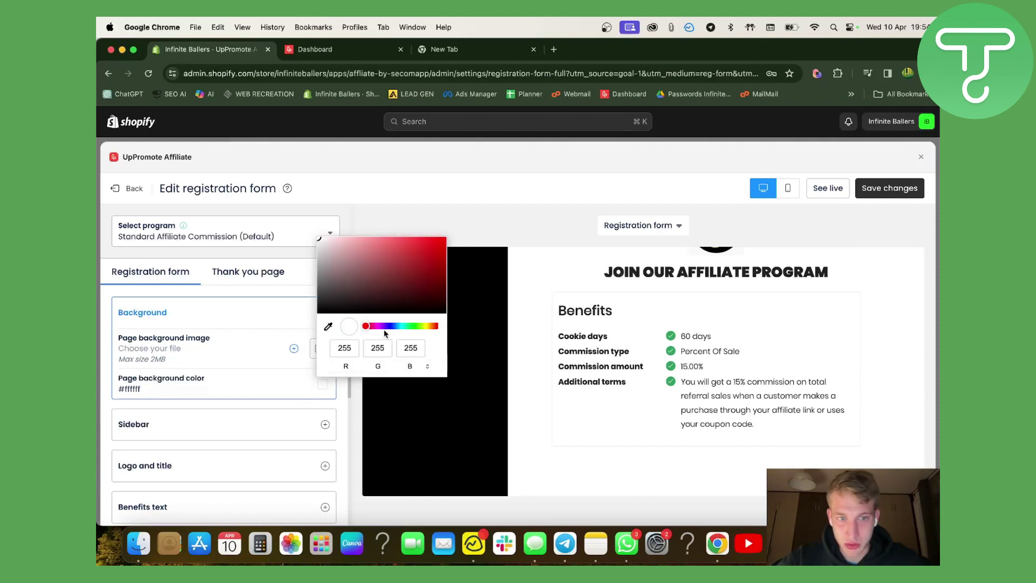
{"action": "left_click_drag", "start_coordinate": [391, 292], "coordinate": [266, 203]}
{"action": "left_click", "coordinate": [610, 365]}
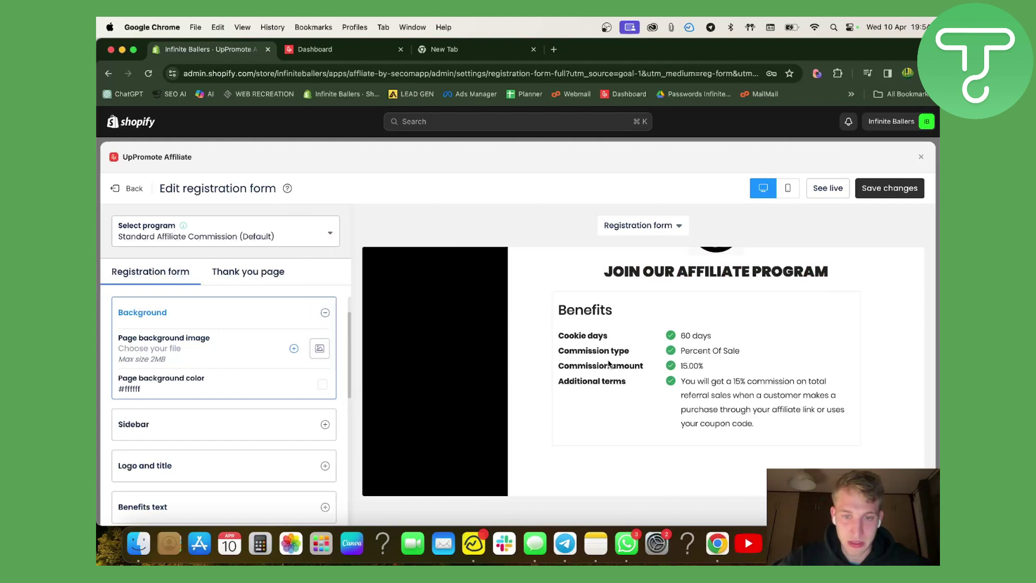
{"action": "scroll", "coordinate": [608, 364], "scroll_direction": "down", "scroll_amount": 5}
{"action": "scroll", "coordinate": [526, 427], "scroll_direction": "up", "scroll_amount": 6}
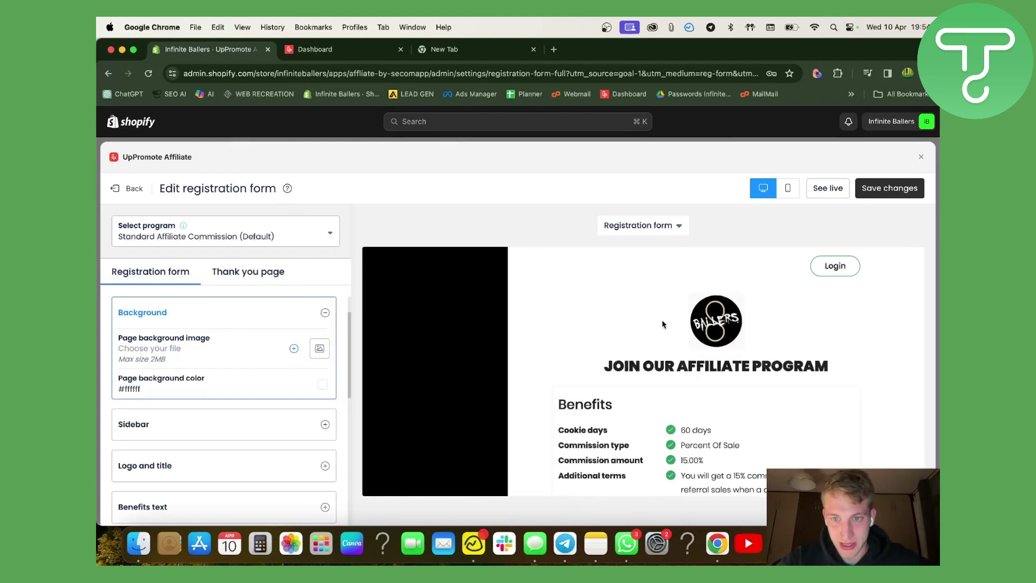
Open the form's Sidebar settings and examine its background color, background image and heading options against the preview.
{"action": "scroll", "coordinate": [271, 392], "scroll_direction": "down", "scroll_amount": 2}
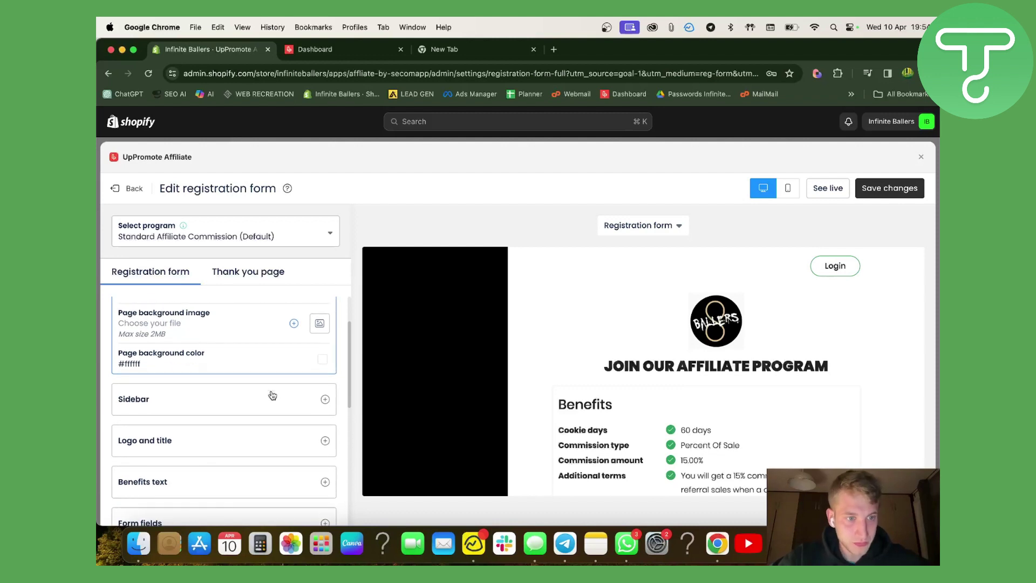
{"action": "scroll", "coordinate": [272, 396], "scroll_direction": "down", "scroll_amount": 2}
{"action": "scroll", "coordinate": [773, 365], "scroll_direction": "down", "scroll_amount": 2}
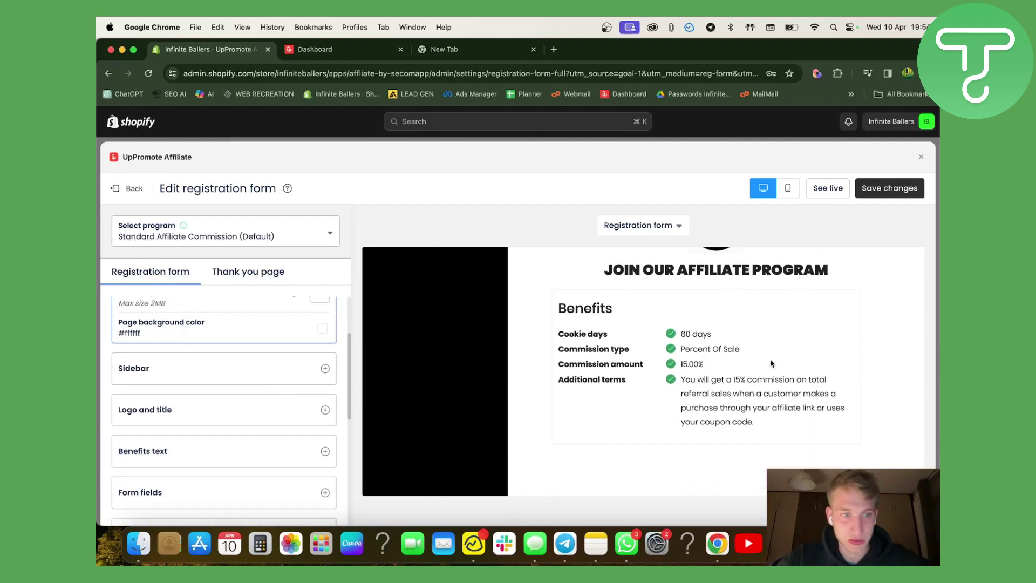
{"action": "left_click", "coordinate": [250, 367]}
{"action": "scroll", "coordinate": [420, 365], "scroll_direction": "down", "scroll_amount": 5}
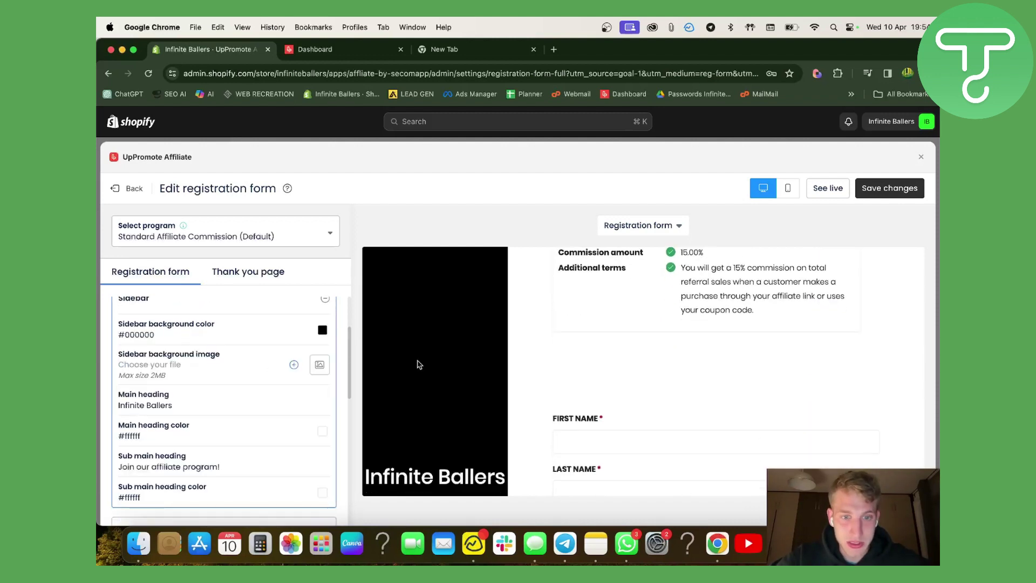
{"action": "scroll", "coordinate": [452, 331], "scroll_direction": "up", "scroll_amount": 1}
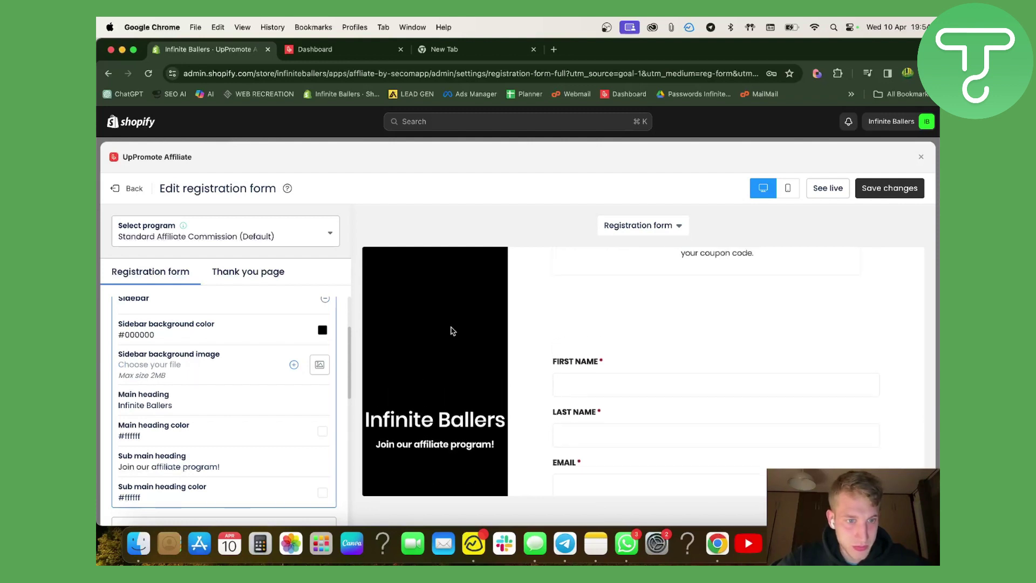
{"action": "scroll", "coordinate": [290, 404], "scroll_direction": "up", "scroll_amount": 3}
{"action": "scroll", "coordinate": [299, 388], "scroll_direction": "down", "scroll_amount": 3}
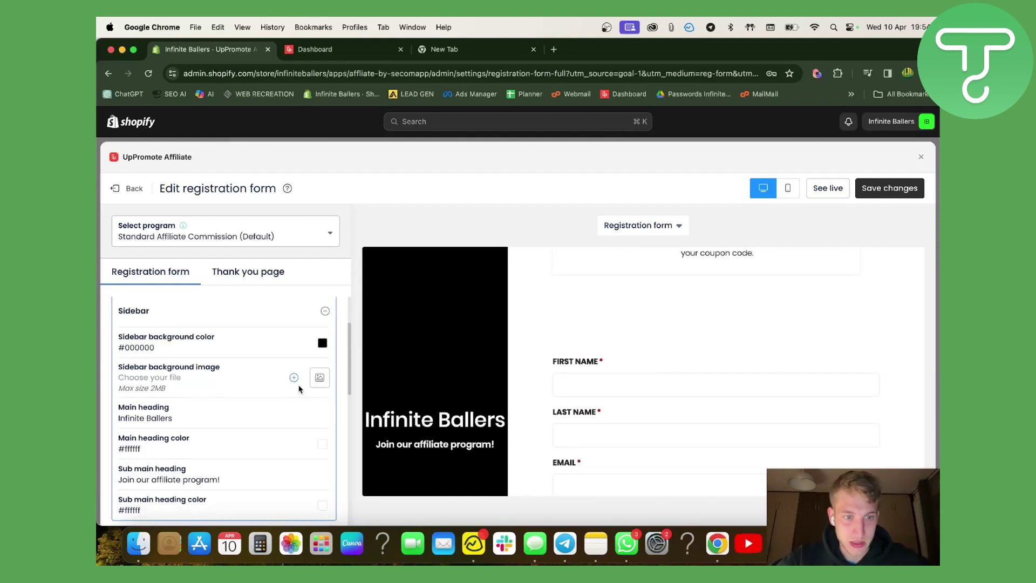
Replace the sidebar's main heading text with "Ballers".
{"action": "scroll", "coordinate": [290, 380], "scroll_direction": "down", "scroll_amount": 3}
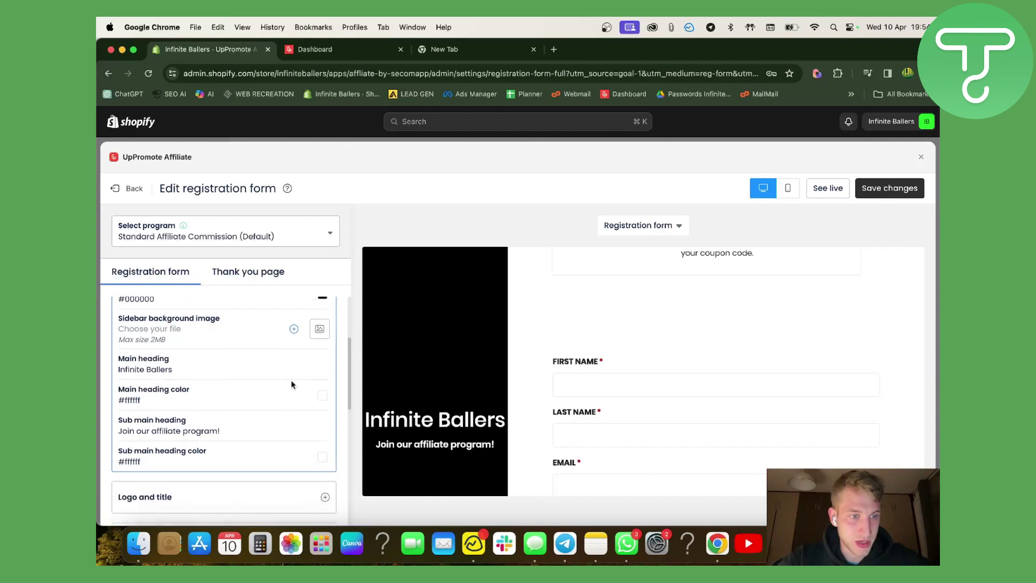
{"action": "left_click", "coordinate": [190, 358]}
{"action": "key", "text": "BackSpace"}
{"action": "key", "text": "BackSpace"}
{"action": "key", "text": "BackSpace"}
{"action": "key", "text": "BackSpace"}
{"action": "key", "text": "BackSpace"}
{"action": "key", "text": "BackSpace"}
{"action": "key", "text": "BackSpace"}
{"action": "key", "text": "BackSpace"}
{"action": "key", "text": "BackSpace"}
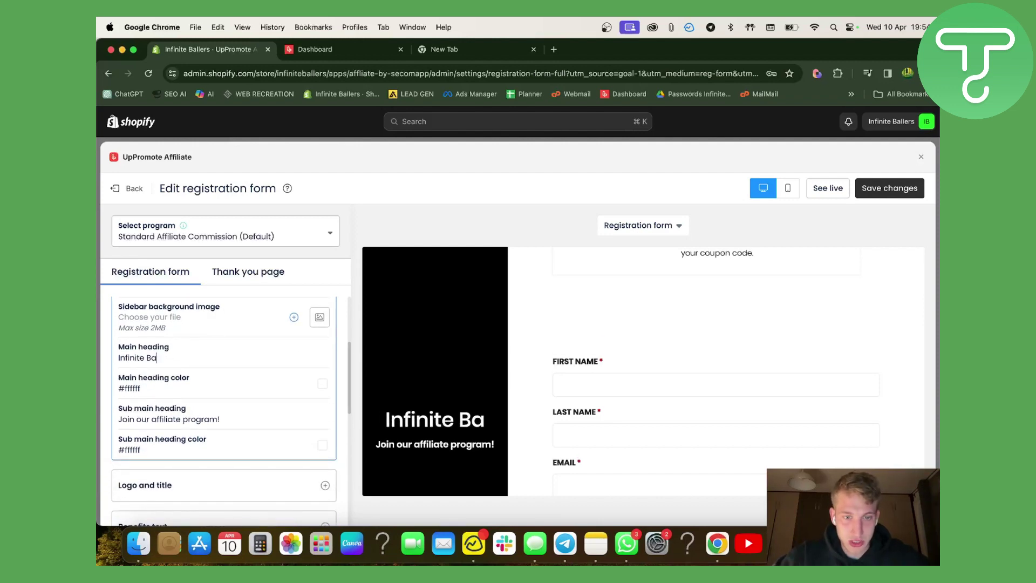
{"action": "key", "text": "BackSpace"}
{"action": "key", "text": "BackSpace"}
{"action": "key", "text": "BackSpace"}
{"action": "key", "text": "BackSpace"}
{"action": "key", "text": "BackSpace"}
{"action": "key", "text": "BackSpace"}
{"action": "key", "text": "BackSpace"}
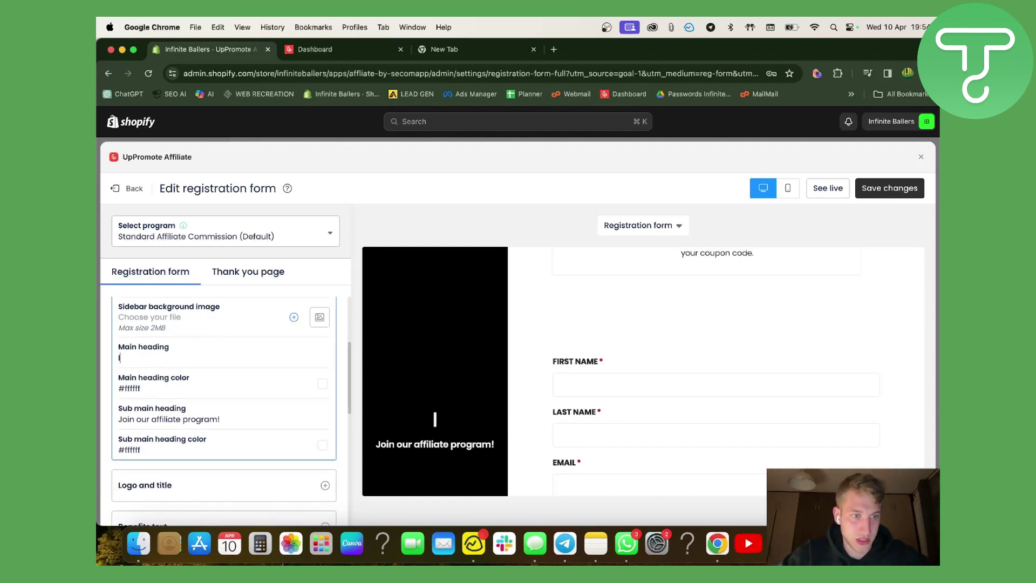
{"action": "type", "text": "Ballers"}
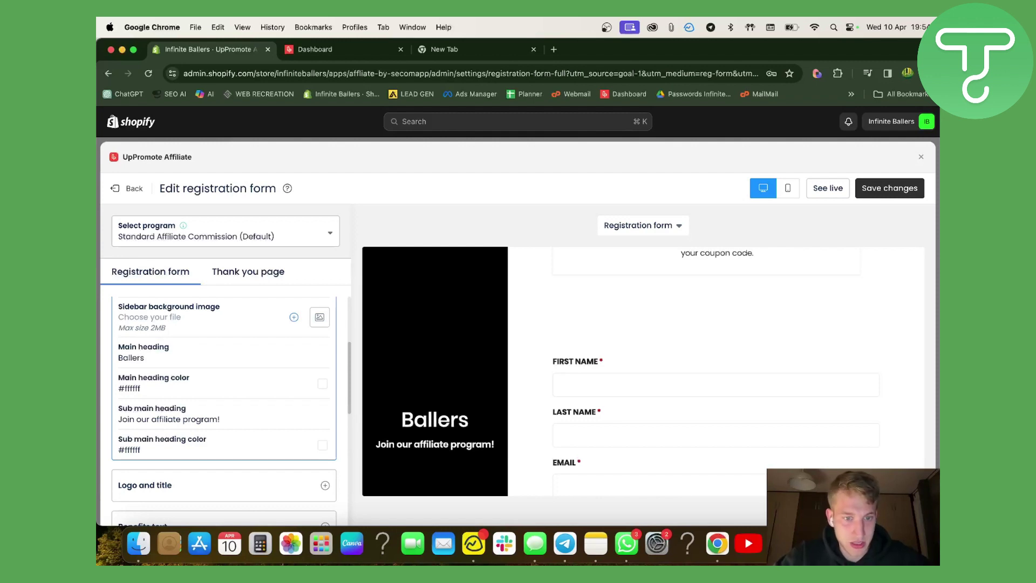
Try the color picker for the sidebar's main heading color, ending on white (#ffffff), and close it.
{"action": "scroll", "coordinate": [232, 410], "scroll_direction": "down", "scroll_amount": 2}
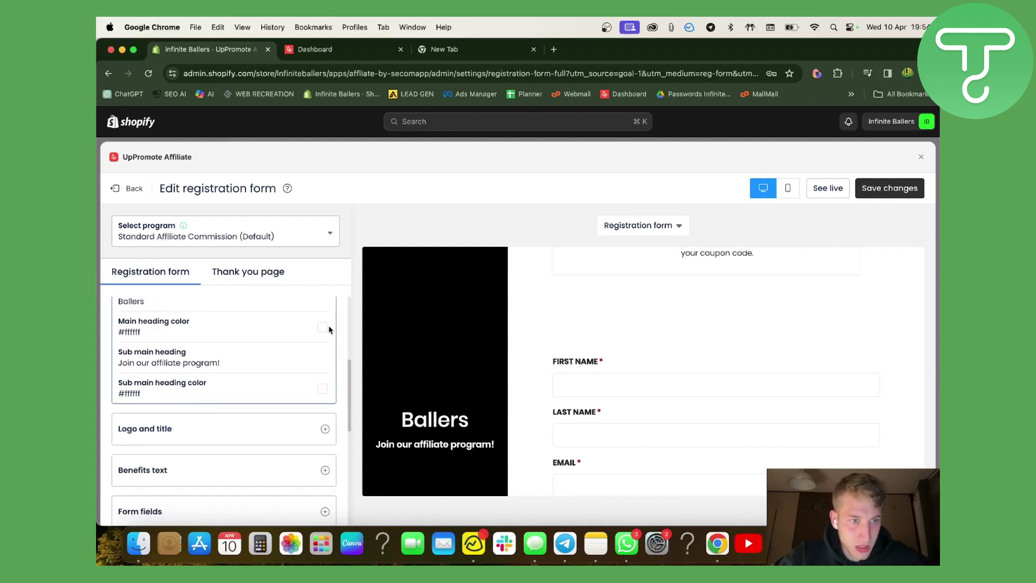
{"action": "left_click", "coordinate": [322, 330]}
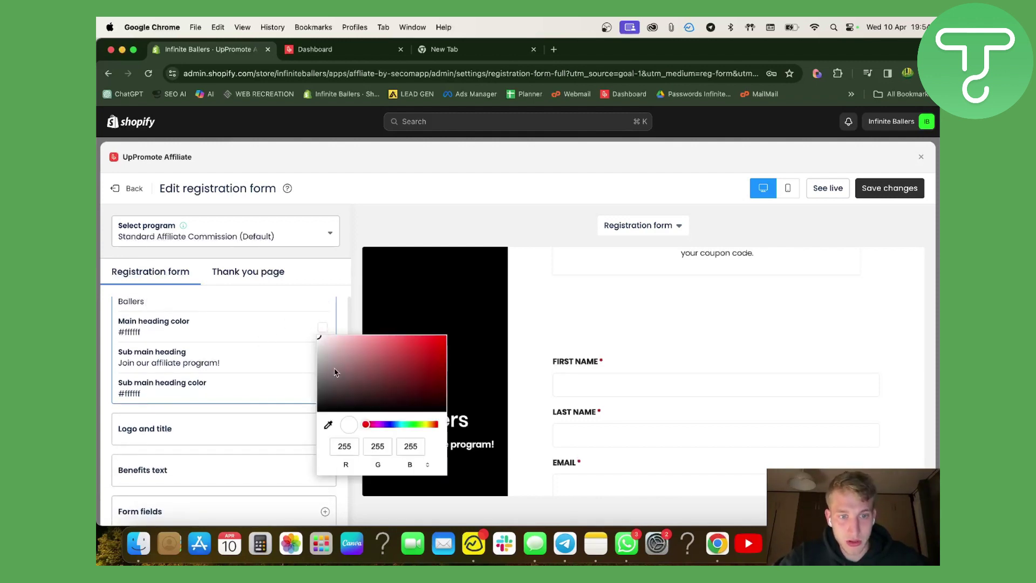
{"action": "left_click_drag", "start_coordinate": [336, 371], "coordinate": [314, 330]}
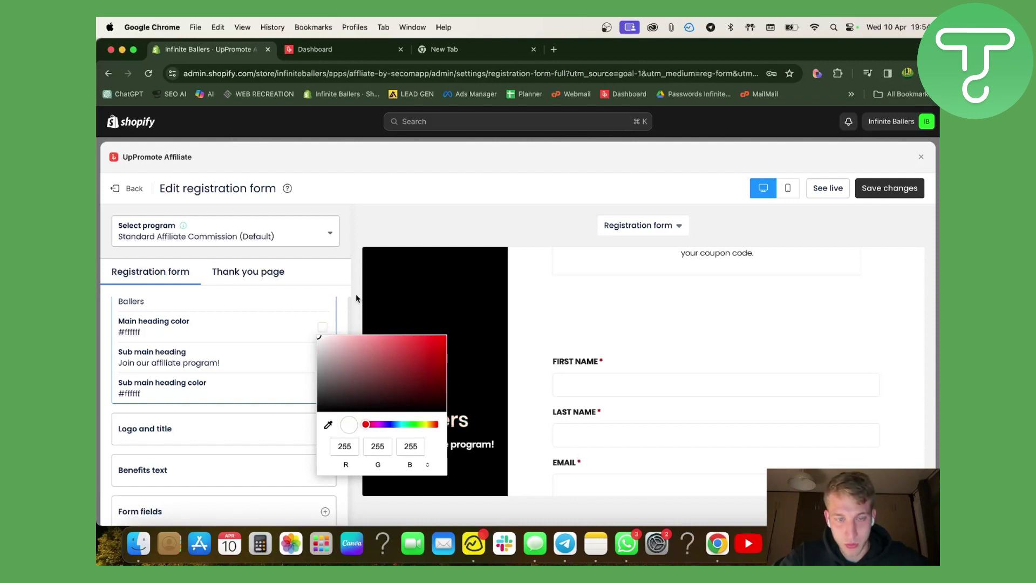
{"action": "left_click", "coordinate": [419, 296]}
Open the form's Logo and title settings, and turn the Show logo option off and on again.
{"action": "scroll", "coordinate": [286, 426], "scroll_direction": "down", "scroll_amount": 1}
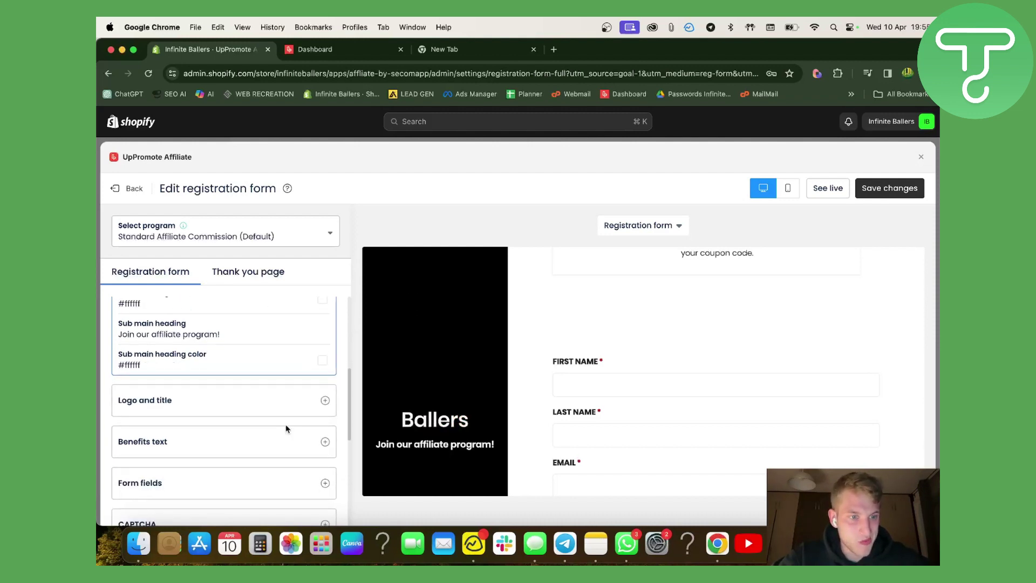
{"action": "scroll", "coordinate": [286, 426], "scroll_direction": "up", "scroll_amount": 2}
{"action": "scroll", "coordinate": [286, 426], "scroll_direction": "down", "scroll_amount": 3}
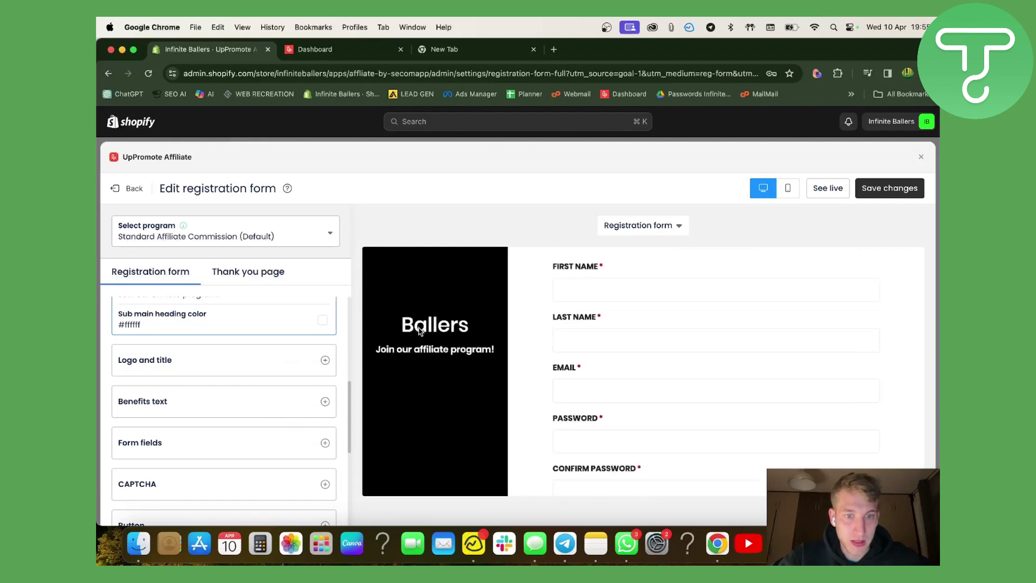
{"action": "scroll", "coordinate": [257, 359], "scroll_direction": "down", "scroll_amount": 3}
{"action": "scroll", "coordinate": [257, 359], "scroll_direction": "up", "scroll_amount": 5}
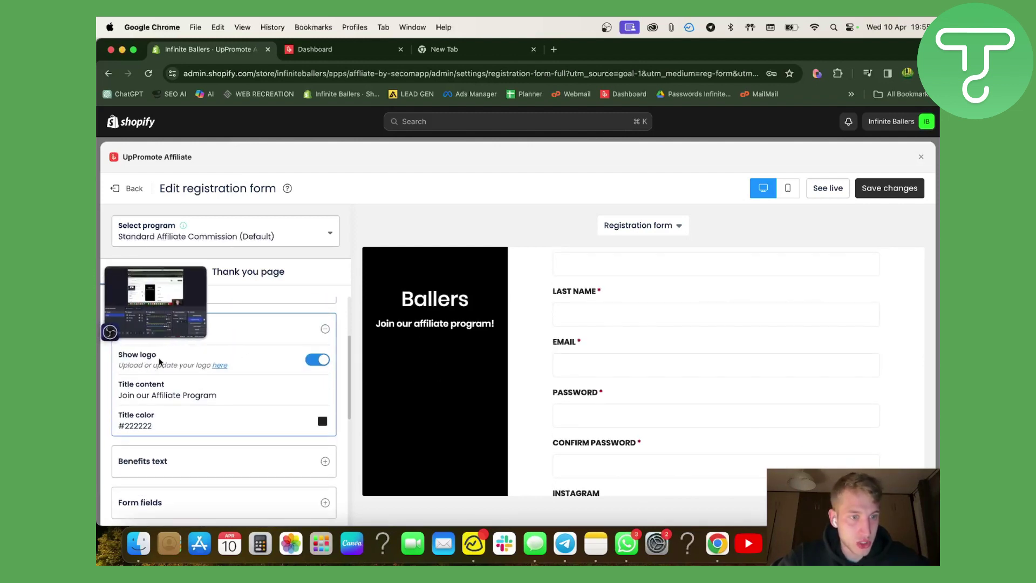
{"action": "scroll", "coordinate": [696, 368], "scroll_direction": "up", "scroll_amount": 5}
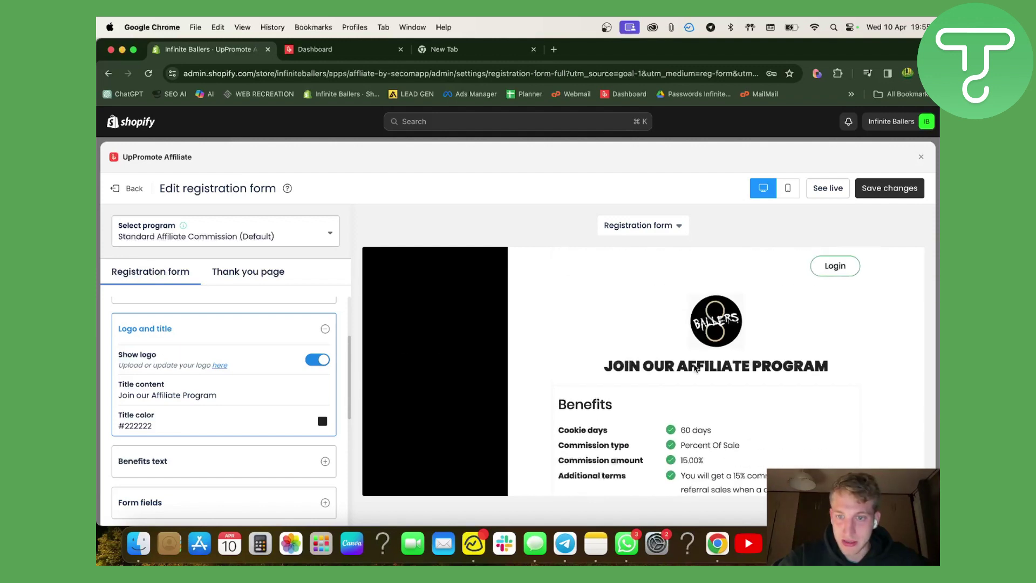
{"action": "left_click", "coordinate": [310, 362]}
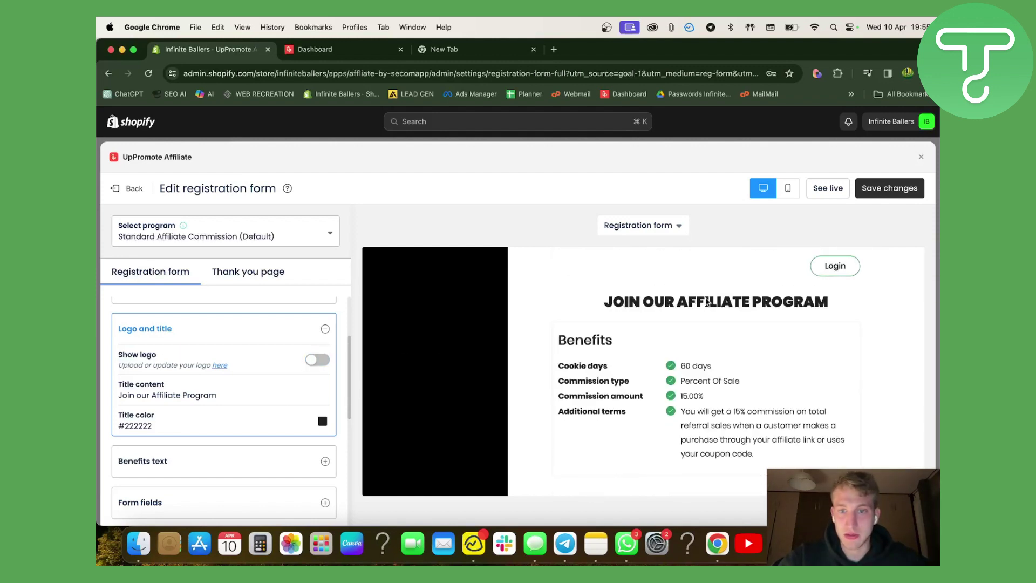
{"action": "left_click", "coordinate": [323, 362]}
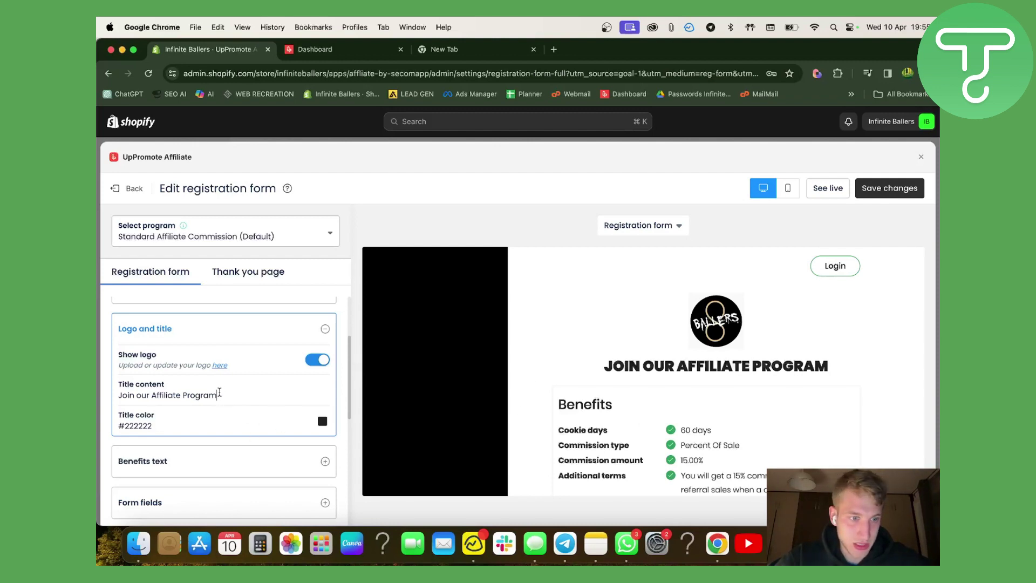
Replace the registration form's title content with "Become our top Affiliate!".
{"action": "left_click_drag", "start_coordinate": [215, 394], "coordinate": [98, 390]}
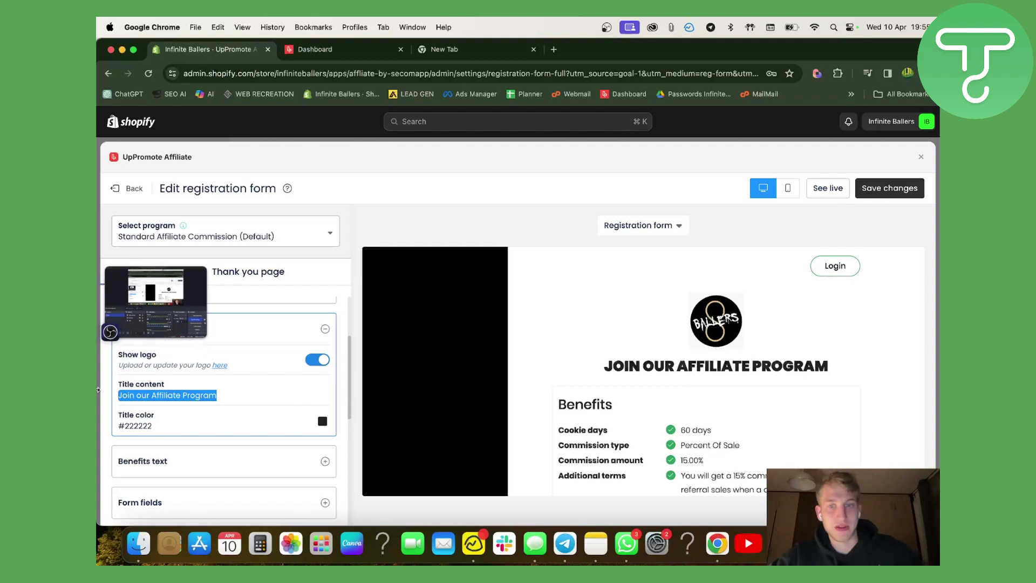
{"action": "key", "text": "BackSpace"}
{"action": "type", "text": "Becoime"}
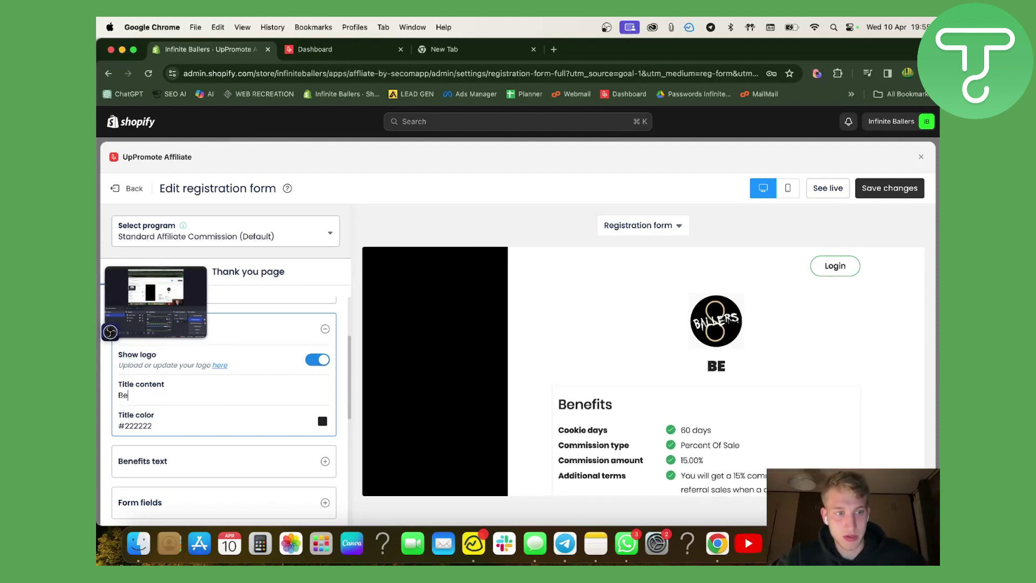
{"action": "key", "text": "BackSpace"}
{"action": "key", "text": "BackSpace"}
{"action": "key", "text": "BackSpace"}
{"action": "type", "text": "me "}
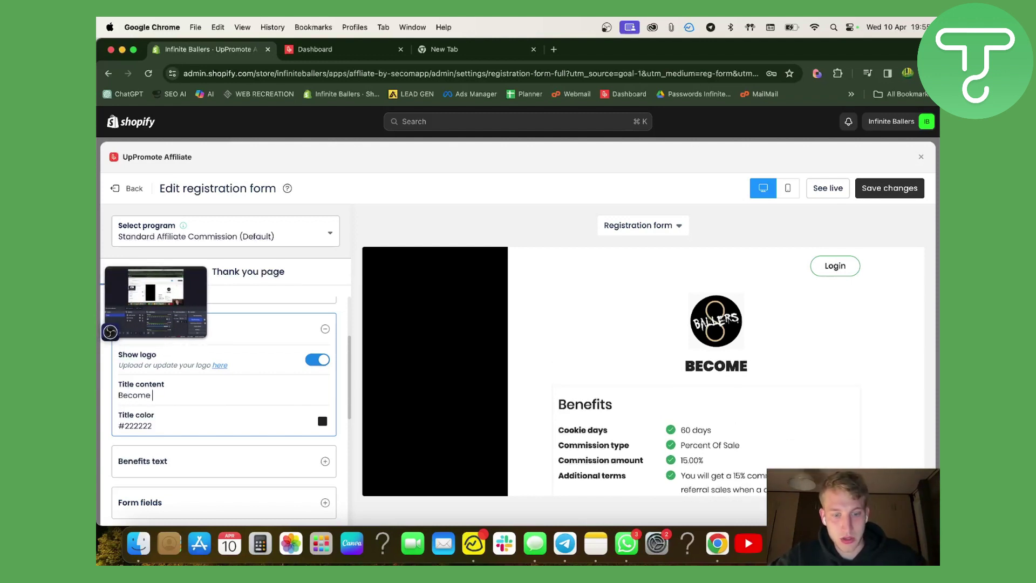
{"action": "type", "text": "our top "}
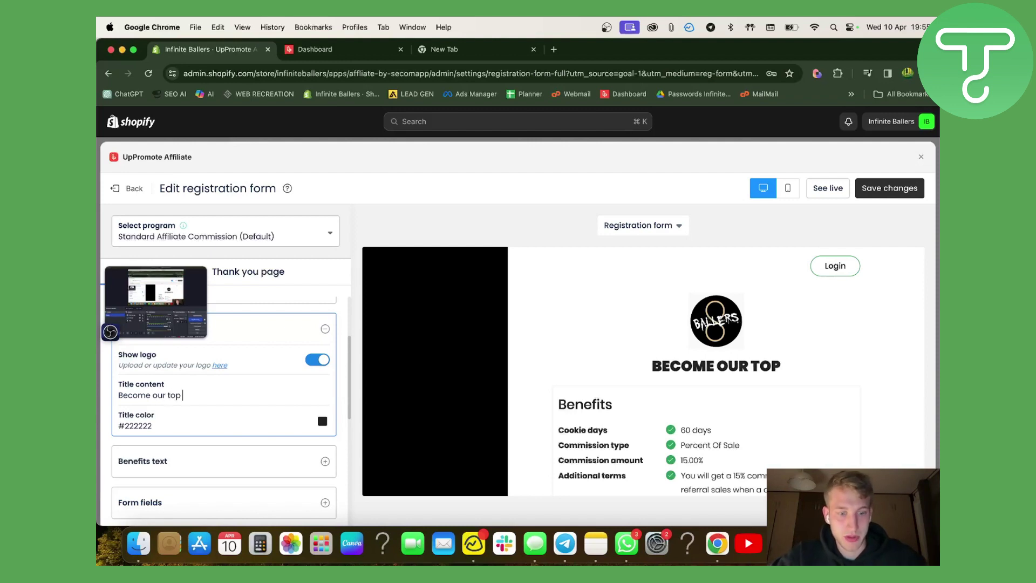
{"action": "type", "text": "Affiliate"}
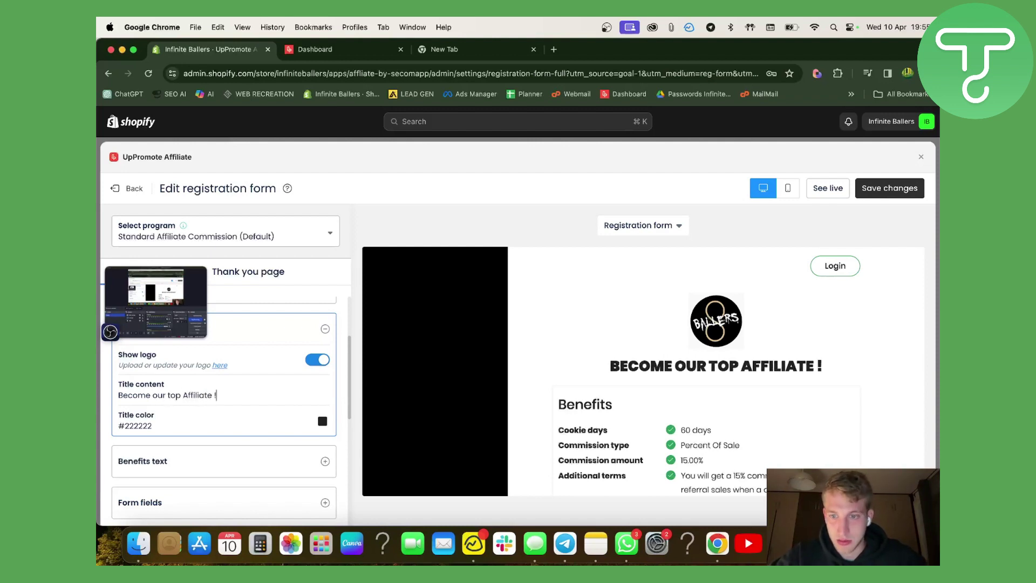
{"action": "type", "text": "!"}
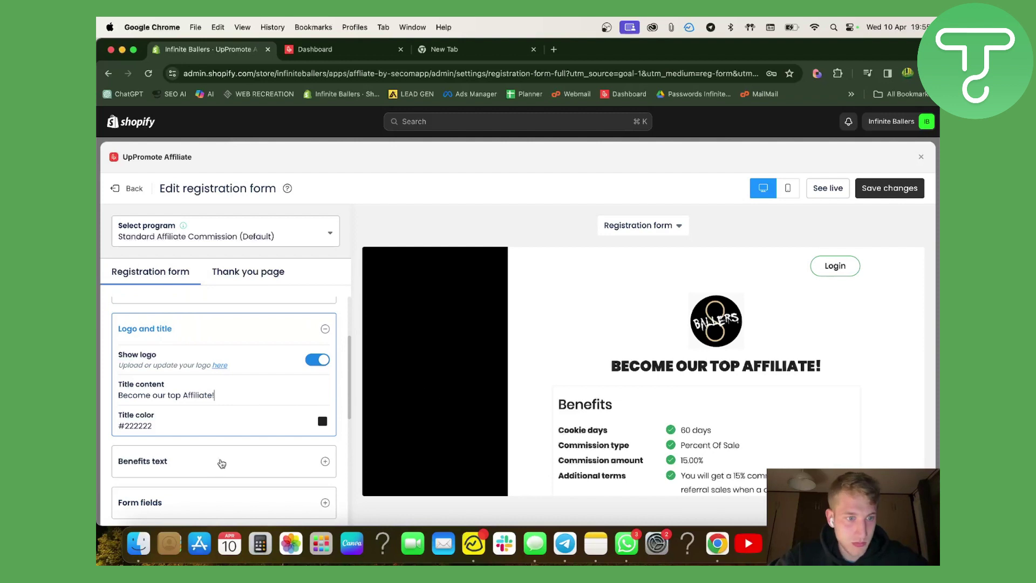
Set the registration form's title color to black (#000000) and close the color picker.
{"action": "scroll", "coordinate": [216, 463], "scroll_direction": "down", "scroll_amount": 2}
{"action": "left_click", "coordinate": [323, 371]}
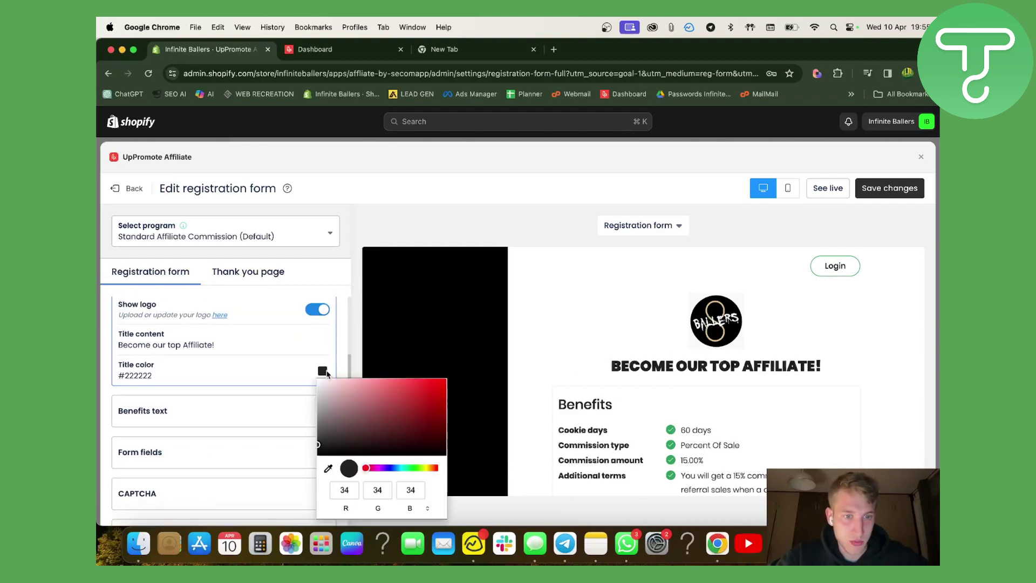
{"action": "left_click_drag", "start_coordinate": [320, 454], "coordinate": [318, 510]}
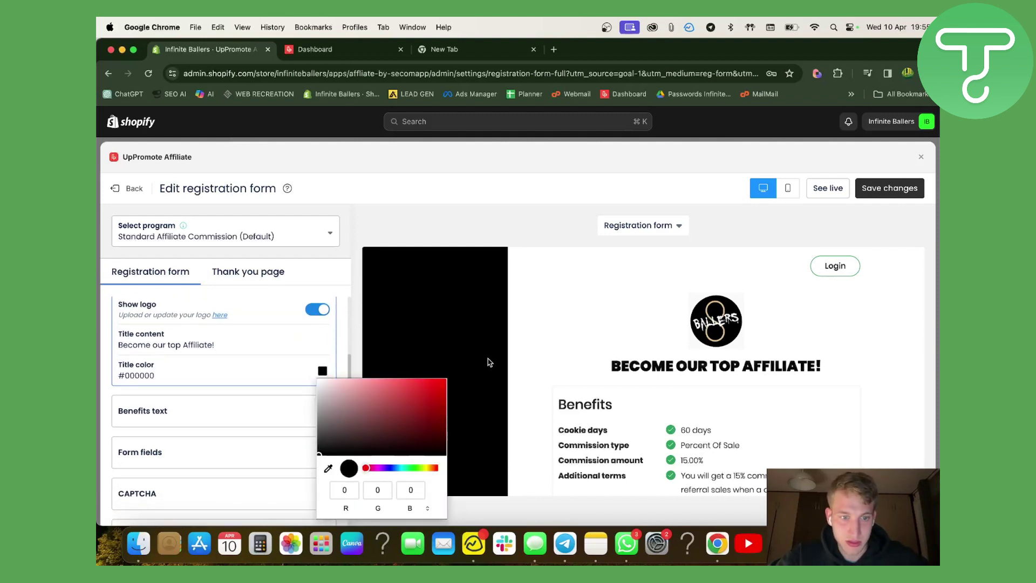
{"action": "left_click", "coordinate": [181, 398]}
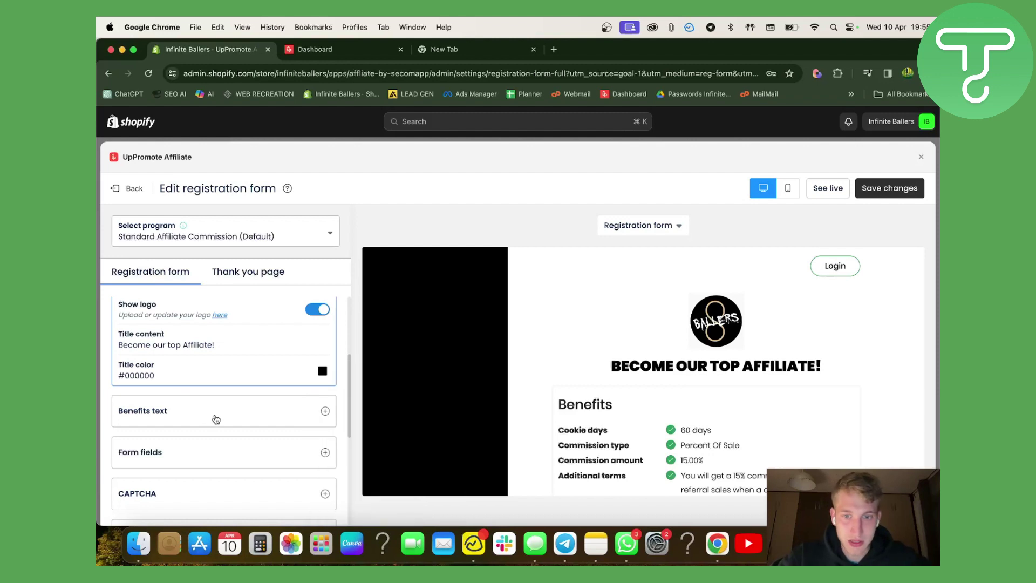
Open the Benefits text settings and examine the color options, the four benefit entries and the full additional terms.
{"action": "left_click", "coordinate": [262, 418]}
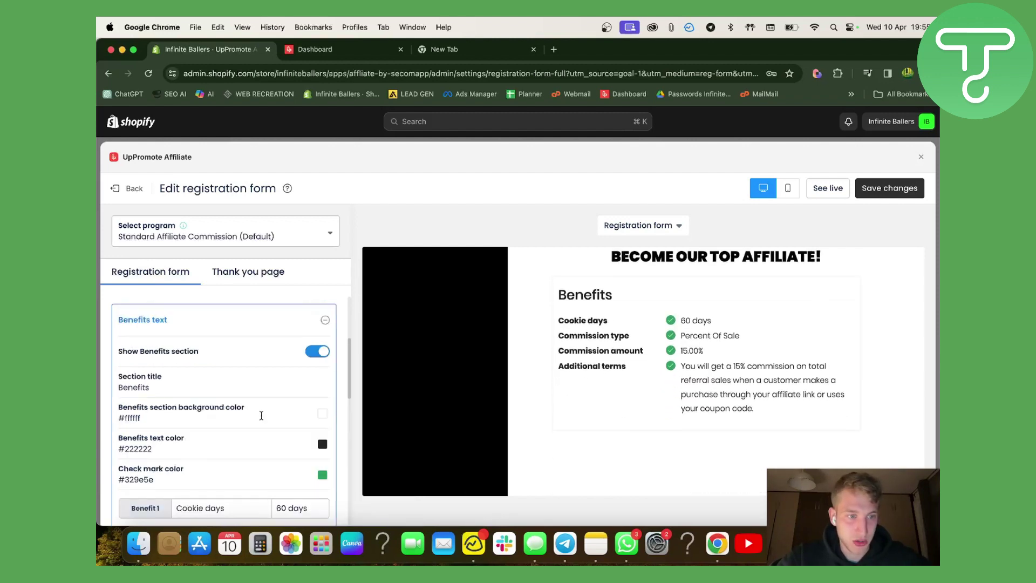
{"action": "scroll", "coordinate": [261, 415], "scroll_direction": "down", "scroll_amount": 5}
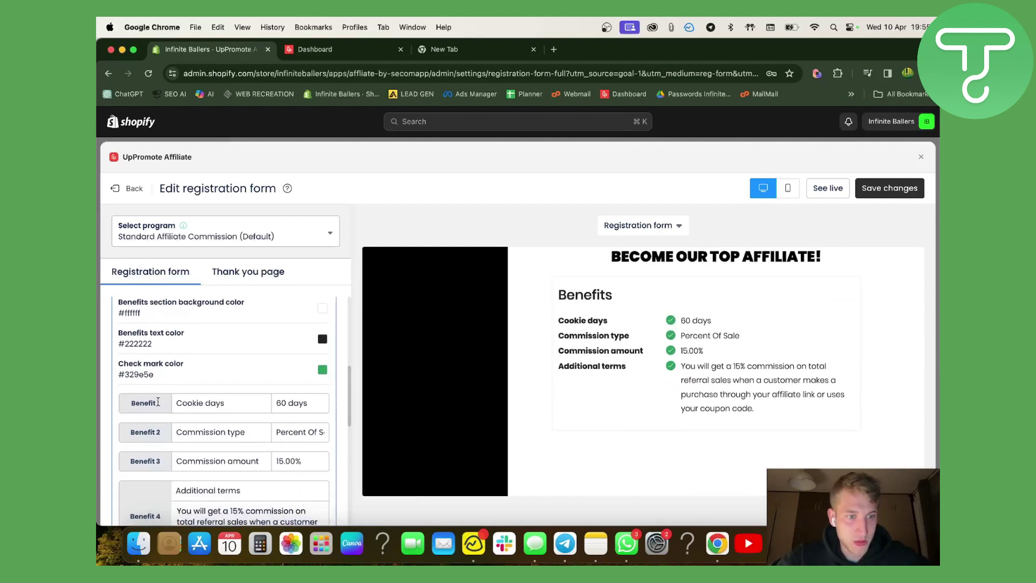
{"action": "scroll", "coordinate": [159, 402], "scroll_direction": "down", "scroll_amount": 2}
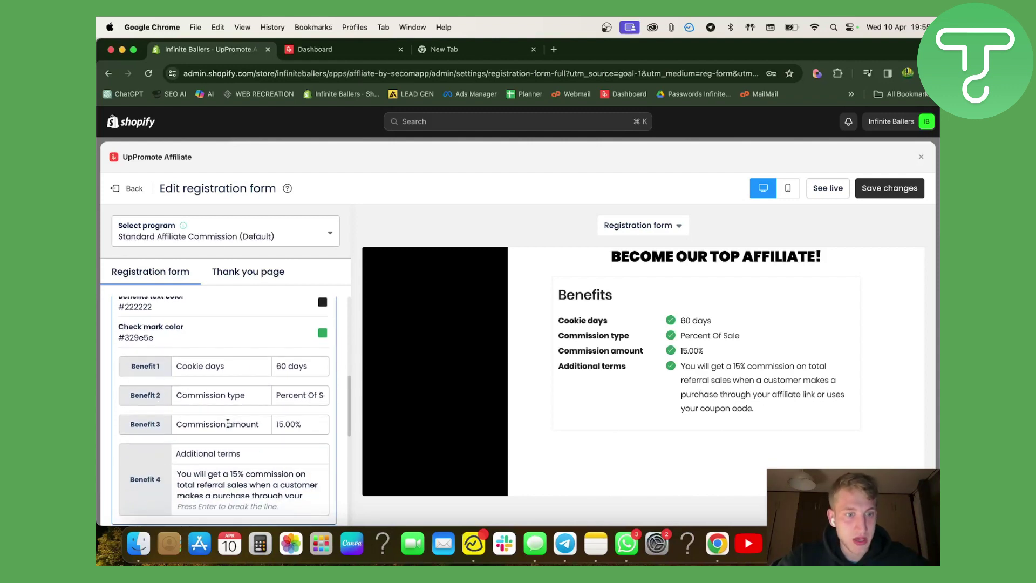
{"action": "scroll", "coordinate": [257, 475], "scroll_direction": "down", "scroll_amount": 2}
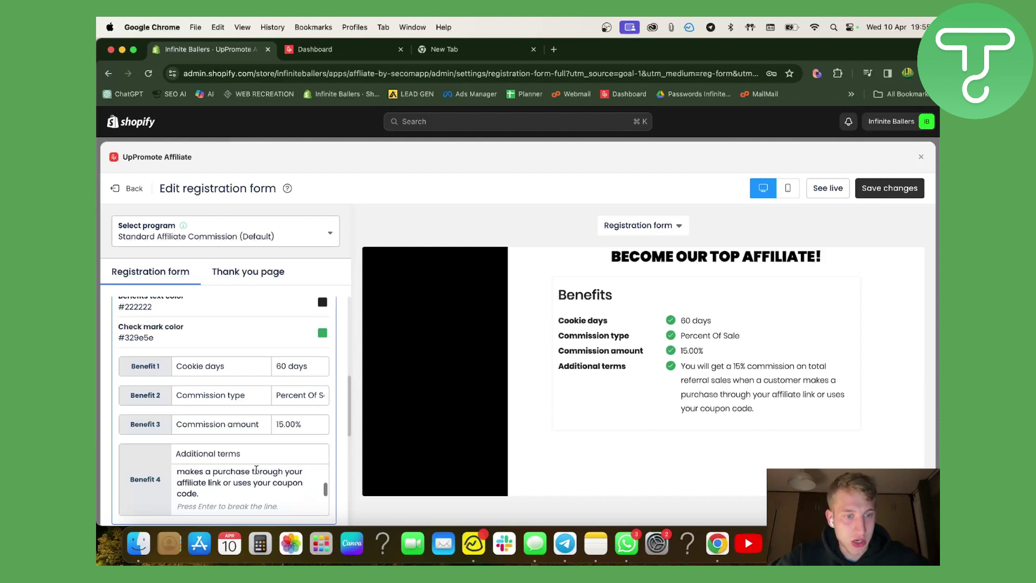
{"action": "scroll", "coordinate": [256, 482], "scroll_direction": "up", "scroll_amount": 2}
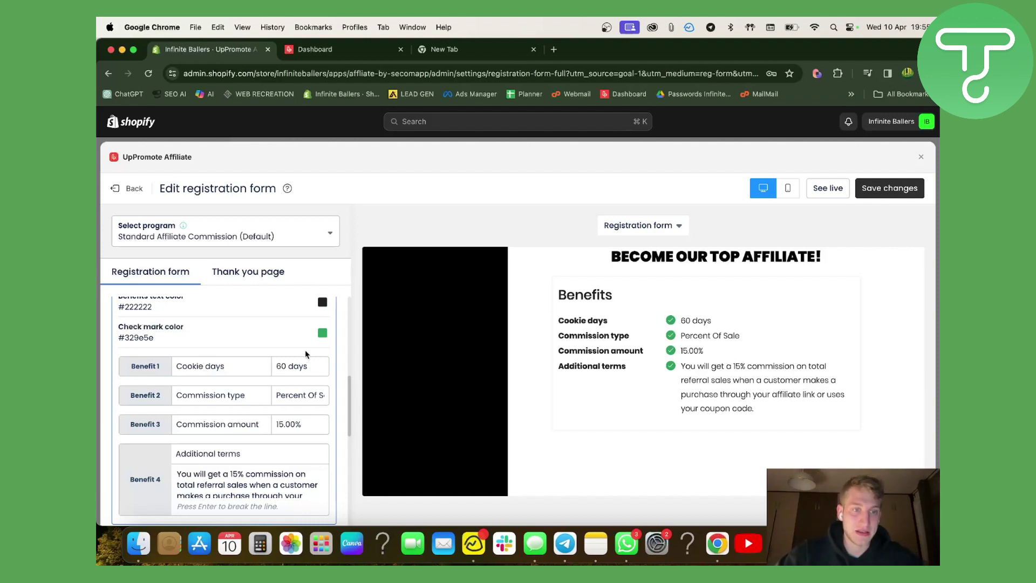
Try a Cookie days value of 30 days in the first benefit and set it back to 60 days.
{"action": "type", "text": "30"}
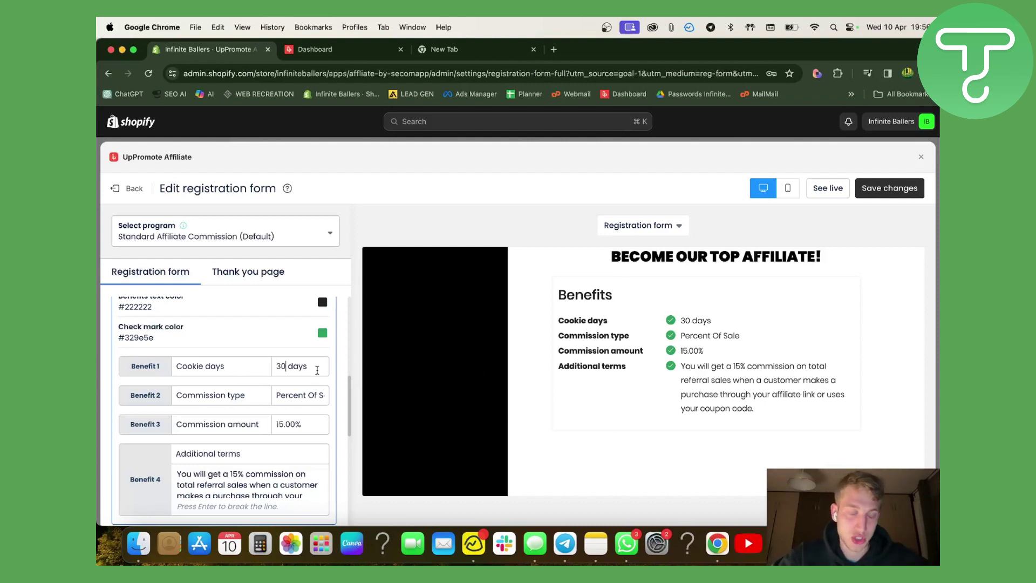
{"action": "left_click_drag", "start_coordinate": [318, 370], "coordinate": [243, 371]}
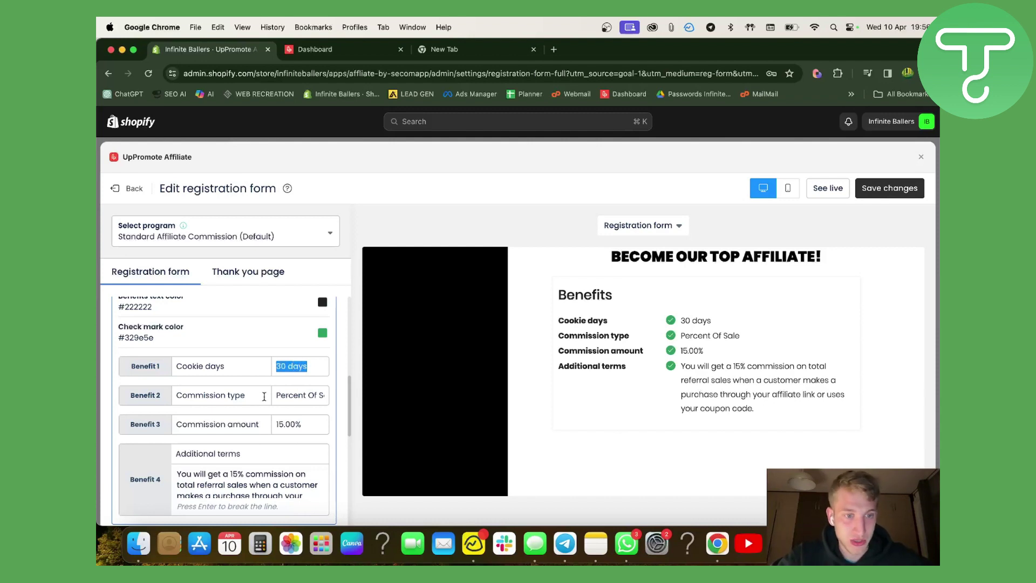
{"action": "left_click", "coordinate": [288, 367]}
{"action": "key", "text": "BackSpace"}
{"action": "key", "text": "BackSpace"}
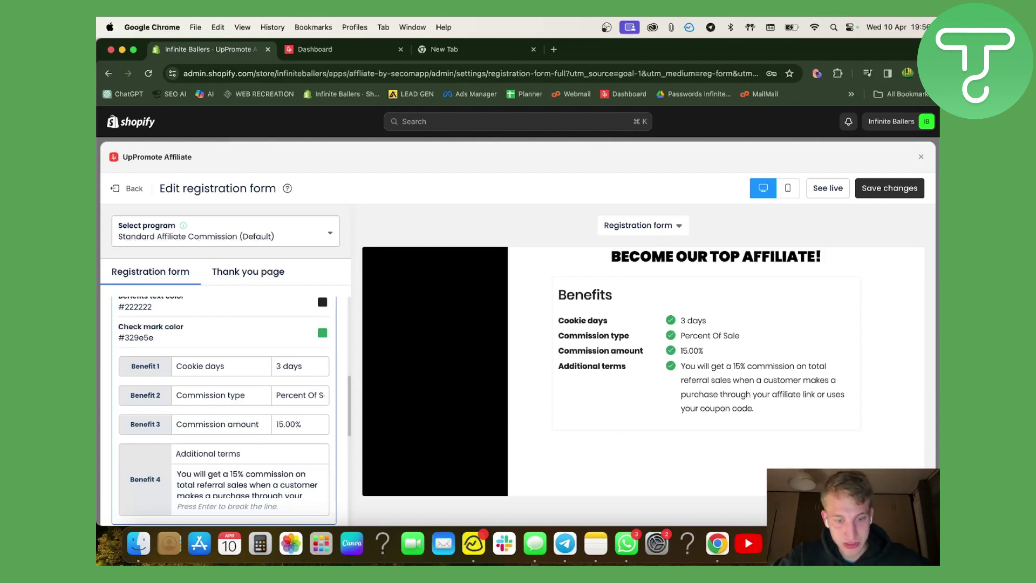
{"action": "type", "text": "60"}
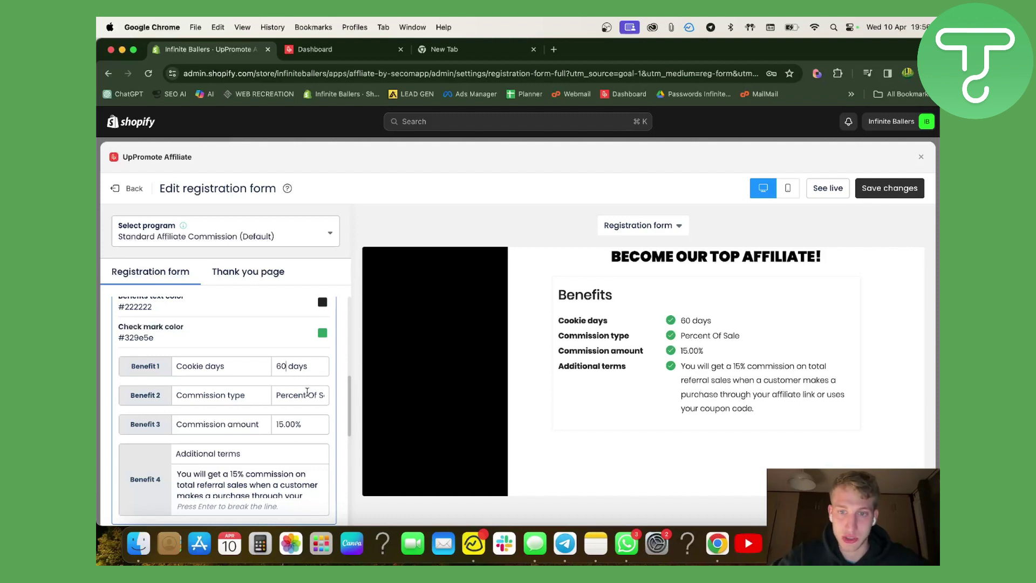
Open the Form fields settings and examine how the name, email and password fields appear in the form preview.
{"action": "scroll", "coordinate": [307, 392], "scroll_direction": "down", "scroll_amount": 2}
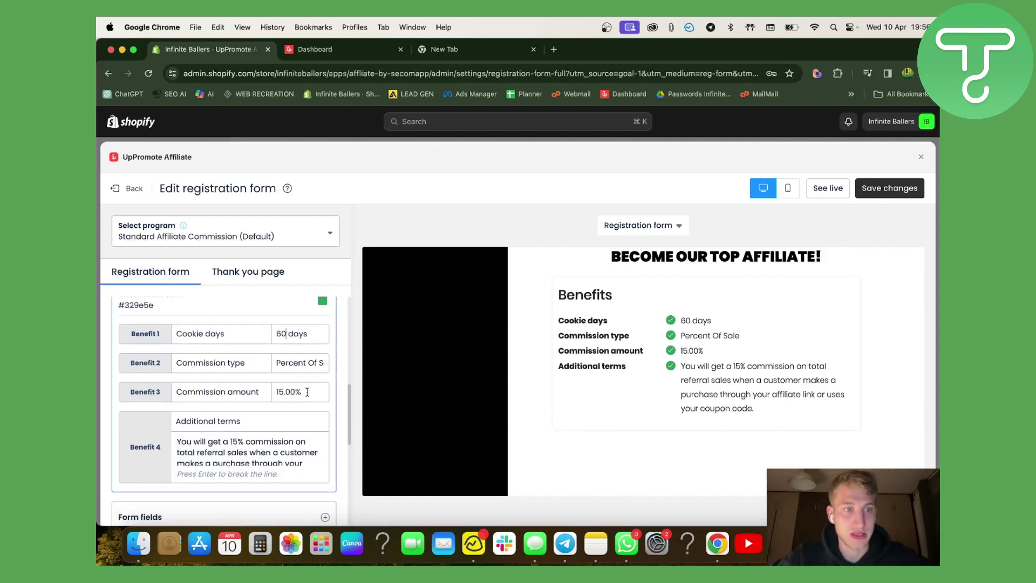
{"action": "scroll", "coordinate": [307, 392], "scroll_direction": "down", "scroll_amount": 5}
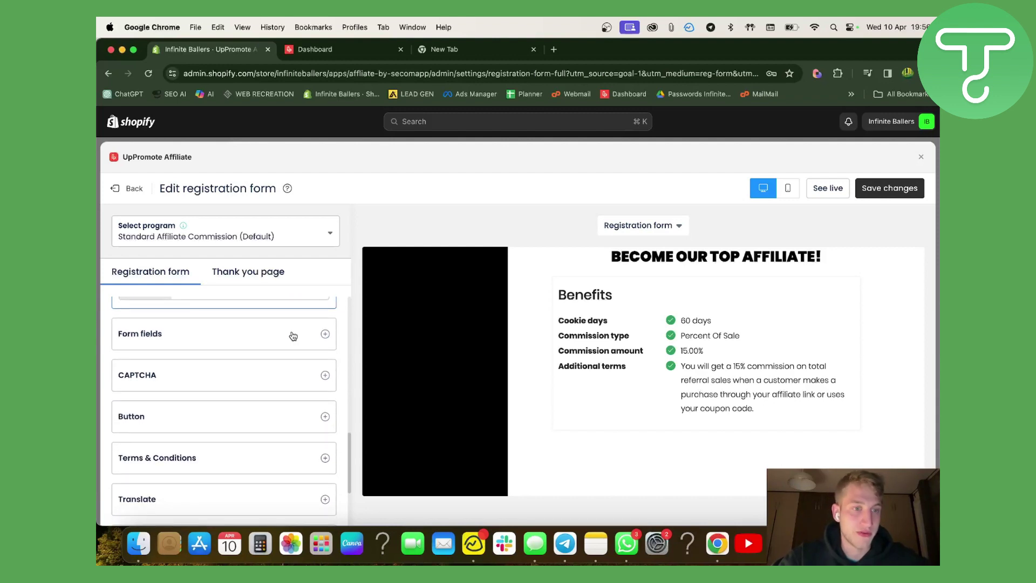
{"action": "left_click", "coordinate": [292, 335]}
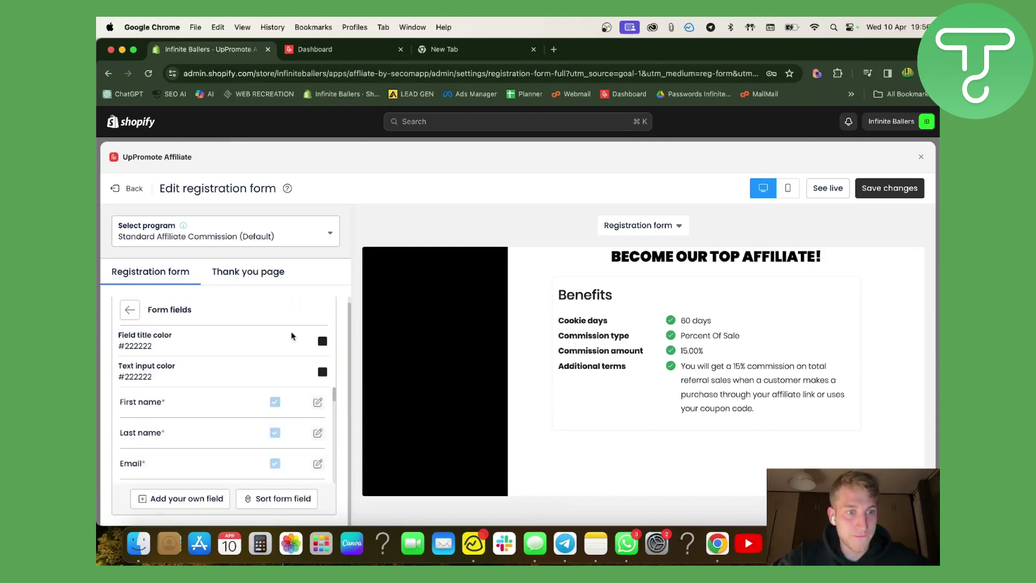
{"action": "scroll", "coordinate": [723, 353], "scroll_direction": "down", "scroll_amount": 5}
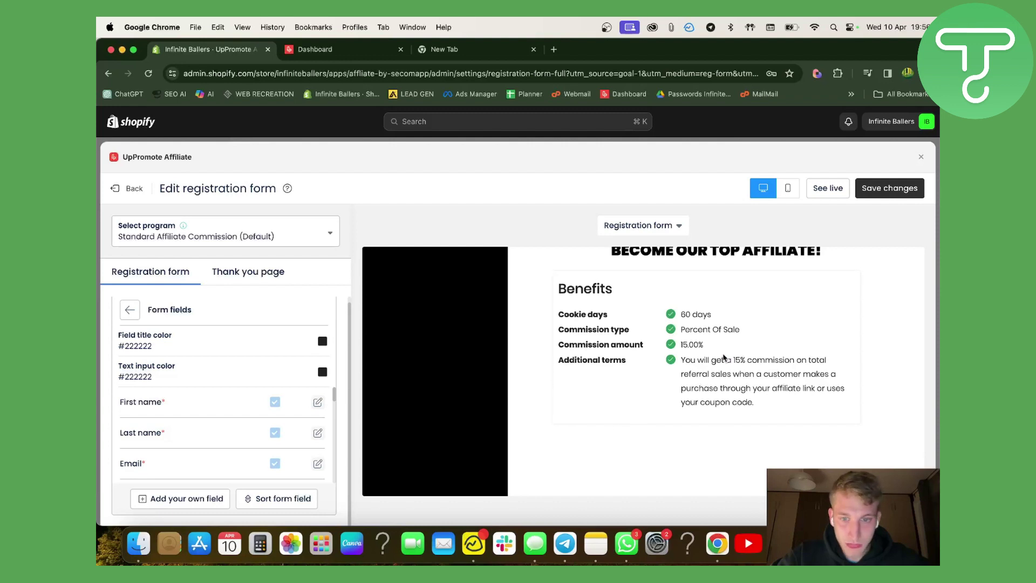
{"action": "scroll", "coordinate": [579, 337], "scroll_direction": "down", "scroll_amount": 2}
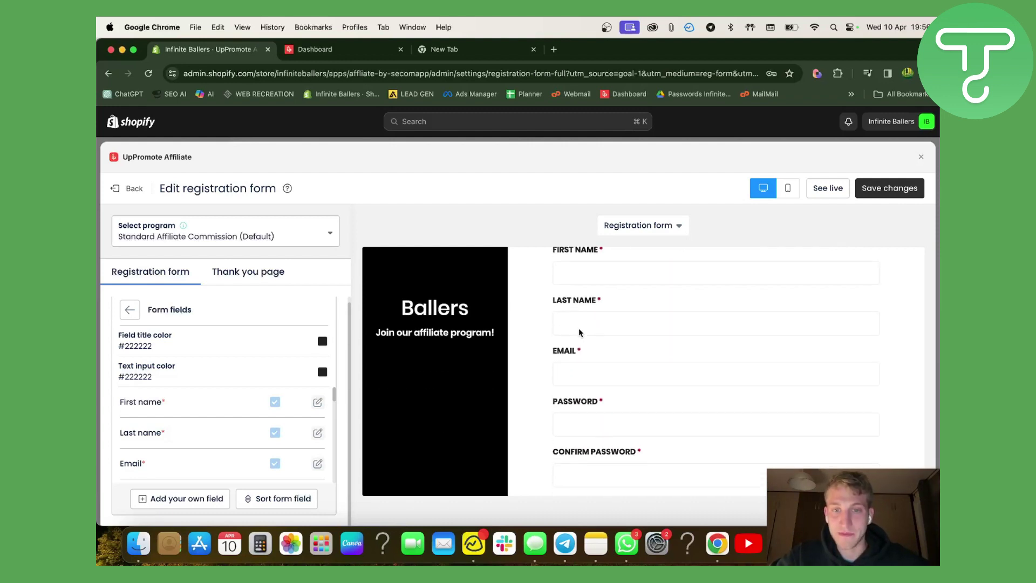
{"action": "scroll", "coordinate": [580, 333], "scroll_direction": "up", "scroll_amount": 1}
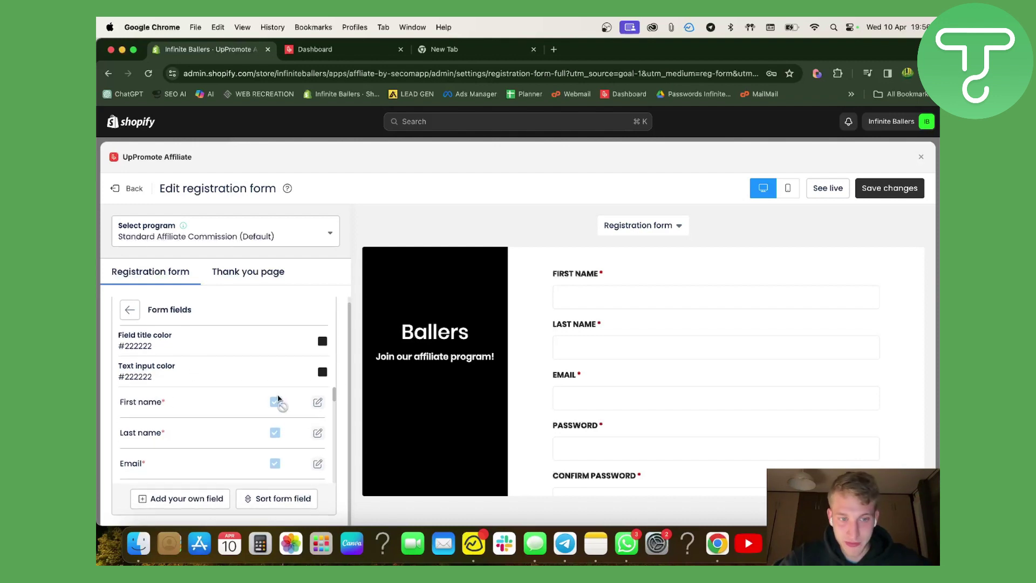
Review the list of available form fields, from the mandatory name and password fields through company and address to the social media fields.
{"action": "scroll", "coordinate": [222, 448], "scroll_direction": "down", "scroll_amount": 3}
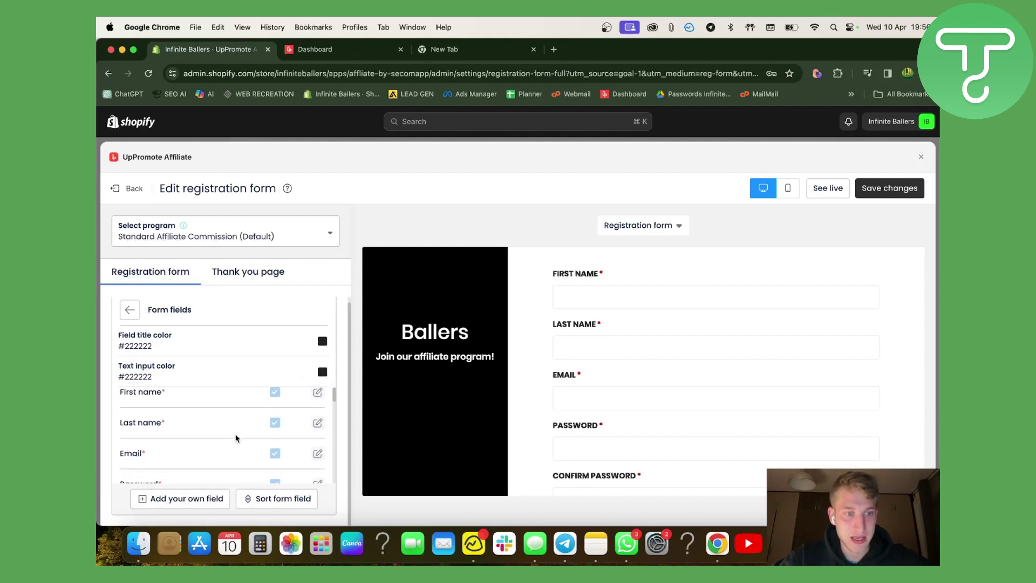
{"action": "scroll", "coordinate": [235, 437], "scroll_direction": "up", "scroll_amount": 2}
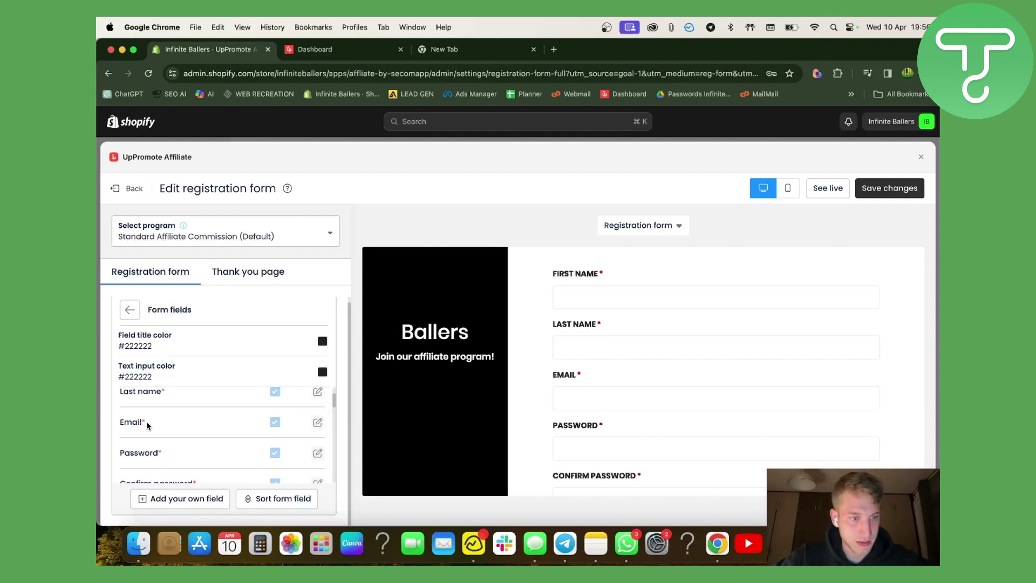
{"action": "scroll", "coordinate": [153, 431], "scroll_direction": "down", "scroll_amount": 2}
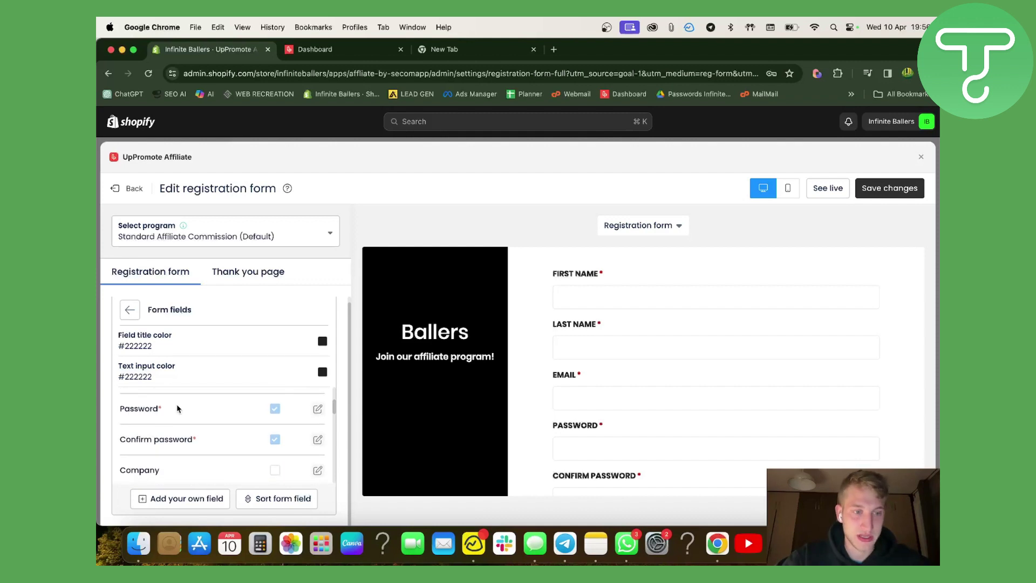
{"action": "scroll", "coordinate": [192, 419], "scroll_direction": "down", "scroll_amount": 2}
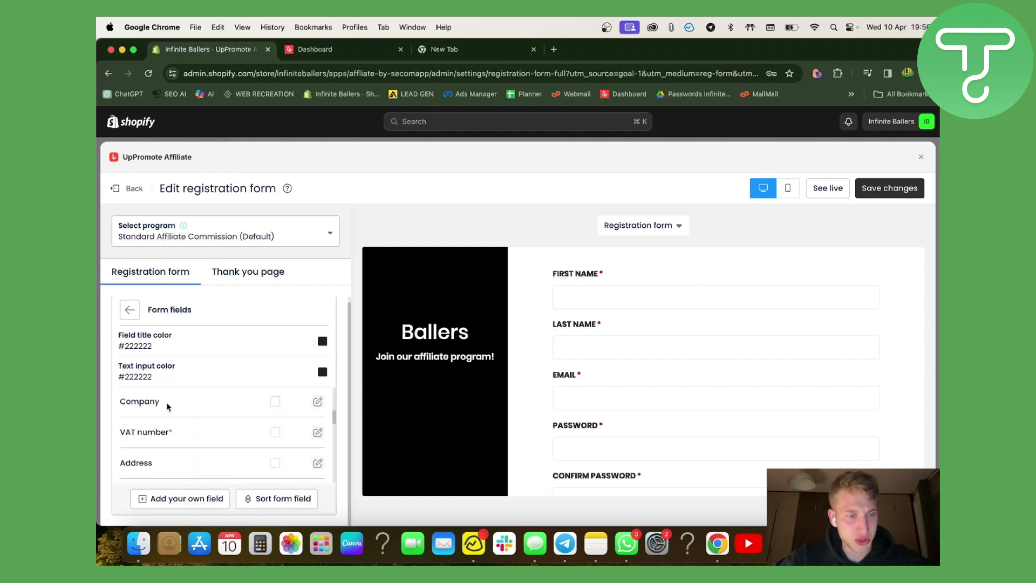
{"action": "left_click_drag", "start_coordinate": [185, 430], "coordinate": [119, 430]}
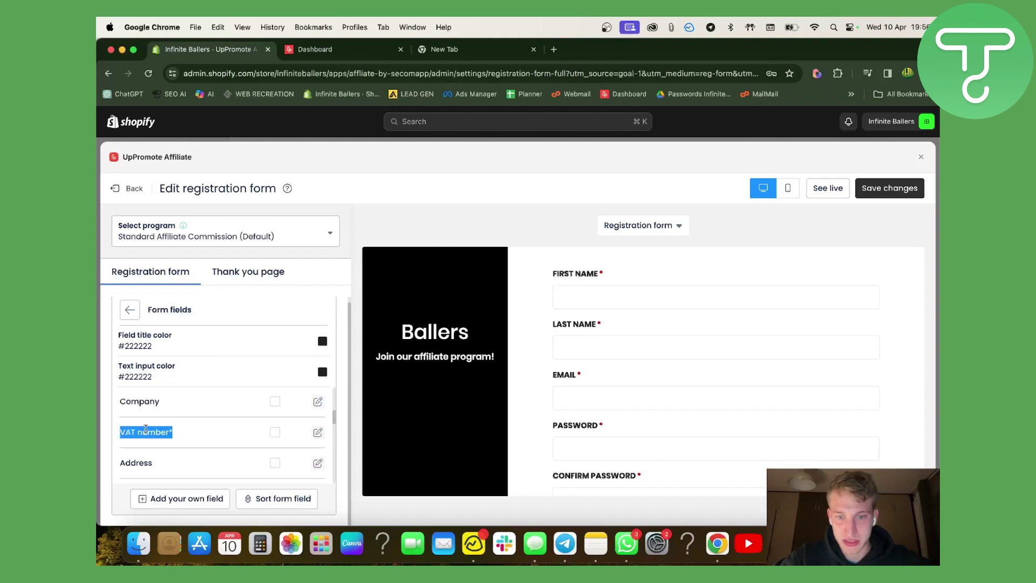
{"action": "scroll", "coordinate": [195, 444], "scroll_direction": "down", "scroll_amount": 3}
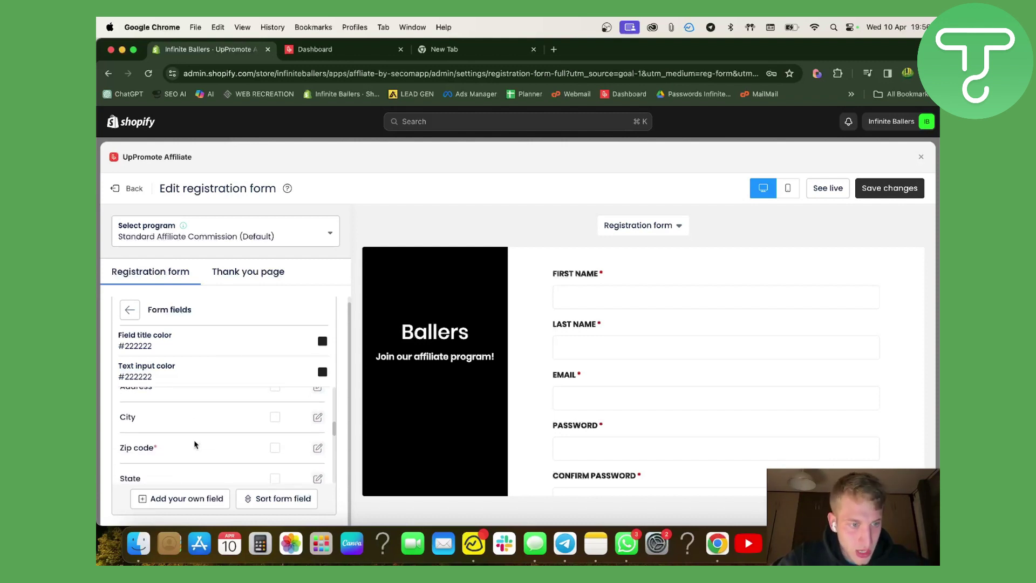
{"action": "scroll", "coordinate": [195, 444], "scroll_direction": "down", "scroll_amount": 2}
{"action": "scroll", "coordinate": [195, 444], "scroll_direction": "up", "scroll_amount": 3}
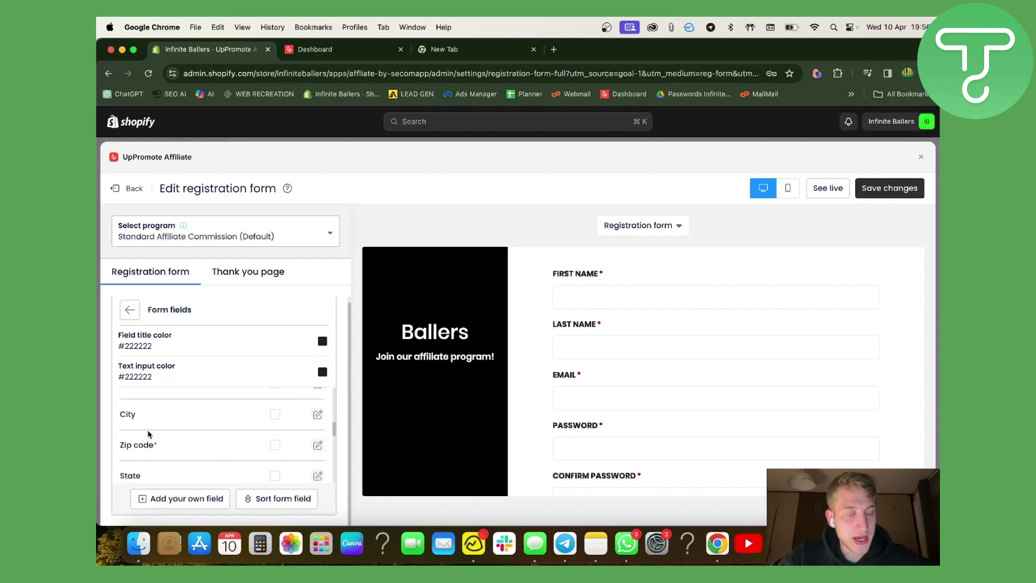
{"action": "scroll", "coordinate": [147, 430], "scroll_direction": "up", "scroll_amount": 2}
{"action": "scroll", "coordinate": [140, 450], "scroll_direction": "down", "scroll_amount": 4}
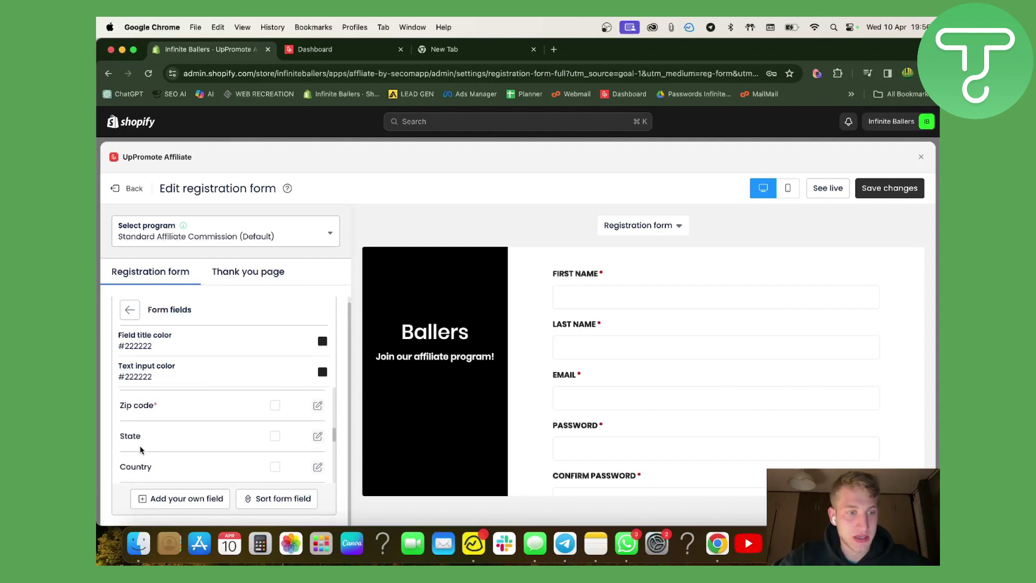
{"action": "scroll", "coordinate": [141, 450], "scroll_direction": "down", "scroll_amount": 4}
{"action": "scroll", "coordinate": [140, 450], "scroll_direction": "up", "scroll_amount": 2}
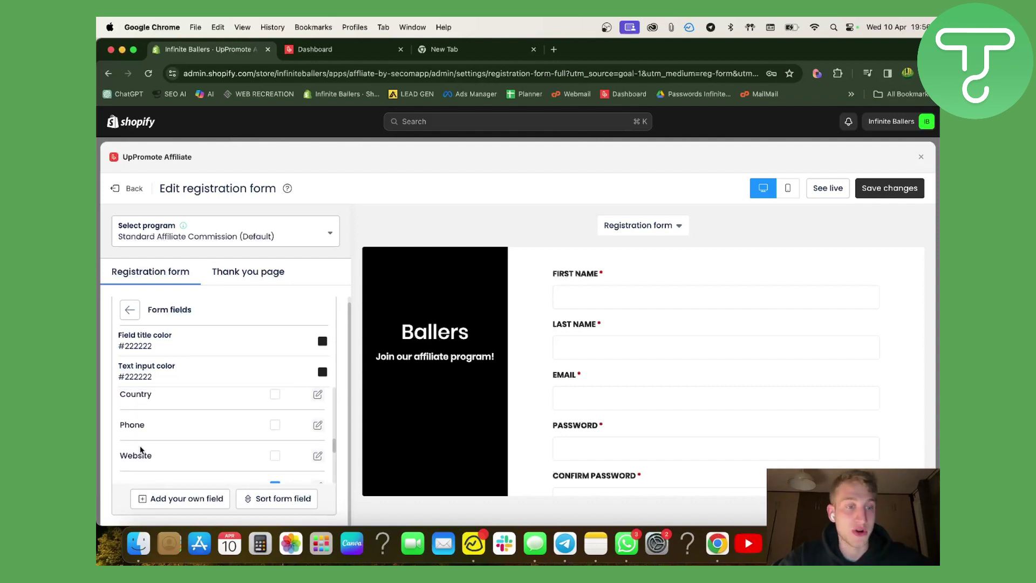
{"action": "scroll", "coordinate": [208, 428], "scroll_direction": "down", "scroll_amount": 5}
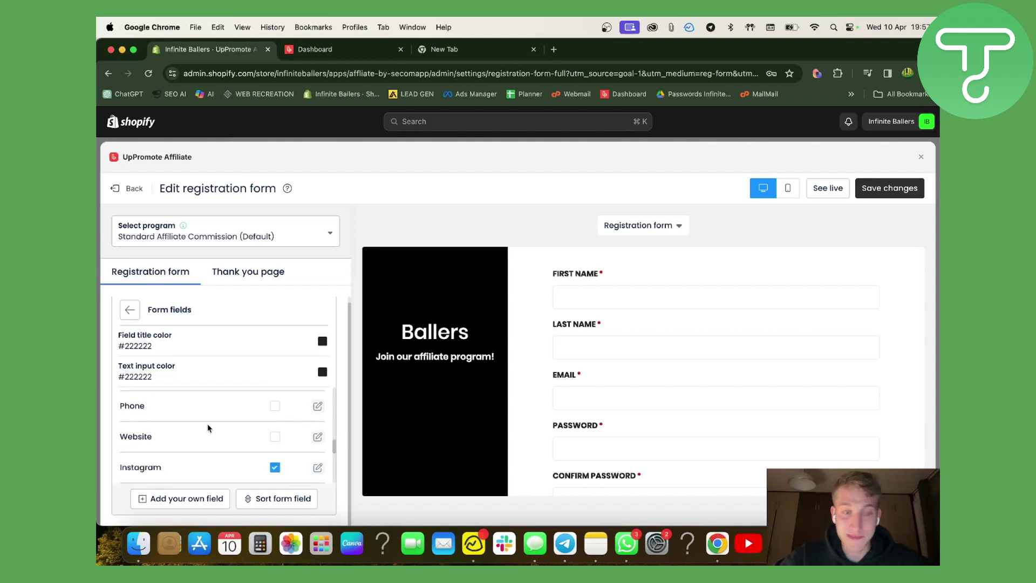
{"action": "scroll", "coordinate": [208, 428], "scroll_direction": "up", "scroll_amount": 1}
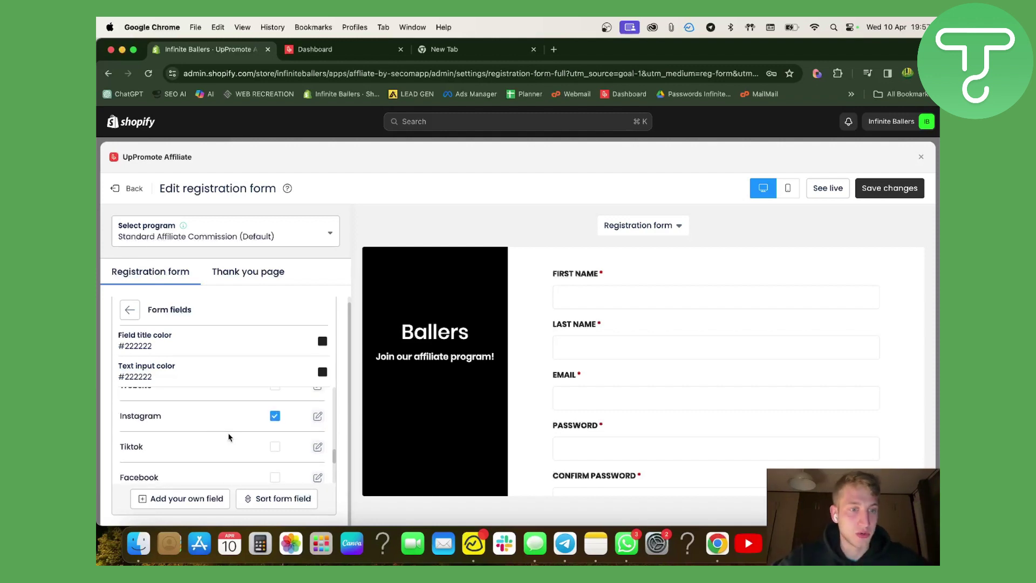
Try adding the Tiktok and Facebook fields to the registration form, and remove the Facebook field again.
{"action": "scroll", "coordinate": [706, 471], "scroll_direction": "down", "scroll_amount": 4}
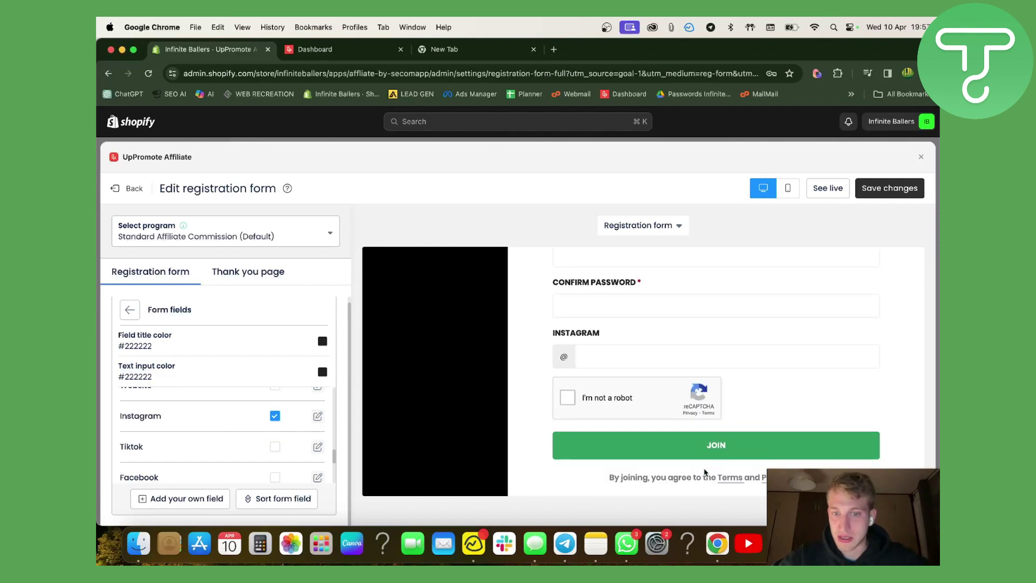
{"action": "left_click", "coordinate": [275, 446]}
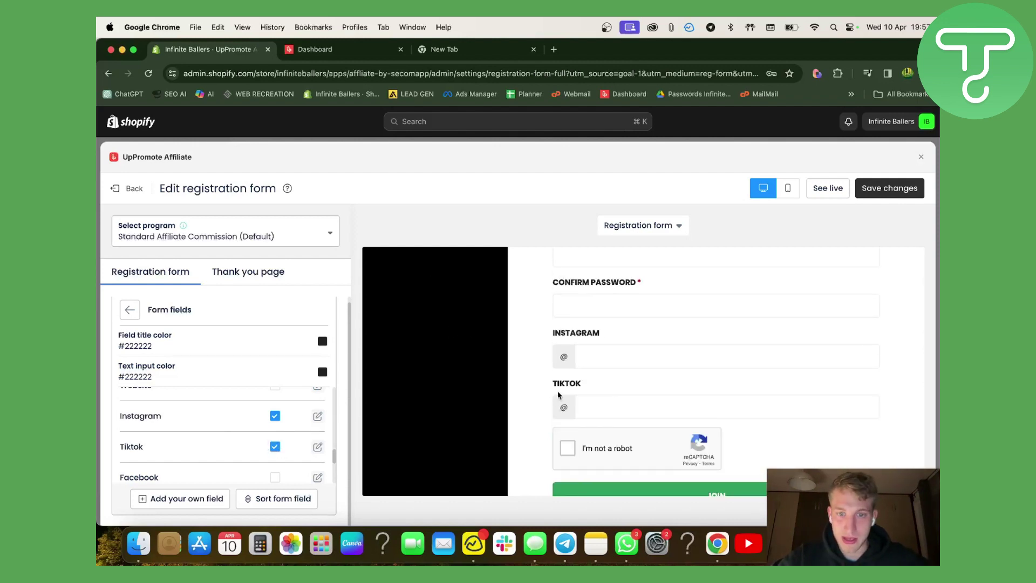
{"action": "scroll", "coordinate": [163, 427], "scroll_direction": "down", "scroll_amount": 1}
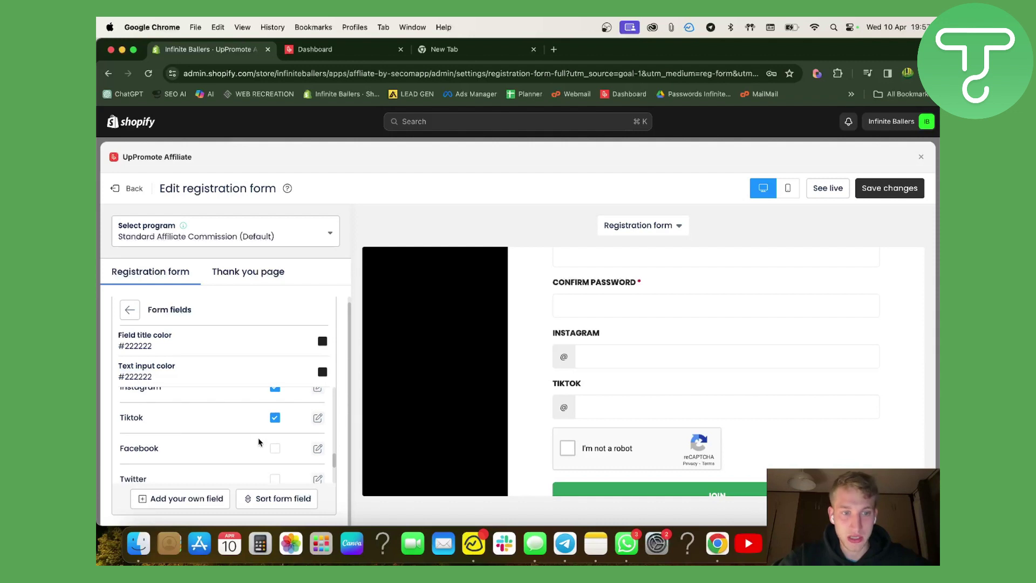
{"action": "left_click", "coordinate": [275, 448]}
{"action": "scroll", "coordinate": [253, 440], "scroll_direction": "down", "scroll_amount": 2}
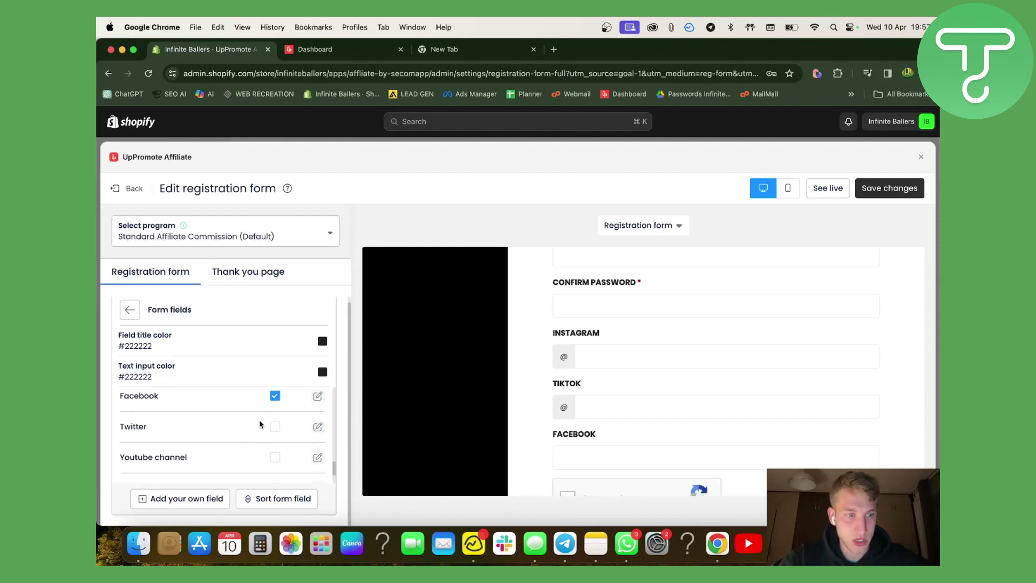
{"action": "left_click", "coordinate": [276, 399]}
{"action": "scroll", "coordinate": [233, 414], "scroll_direction": "up", "scroll_amount": 2}
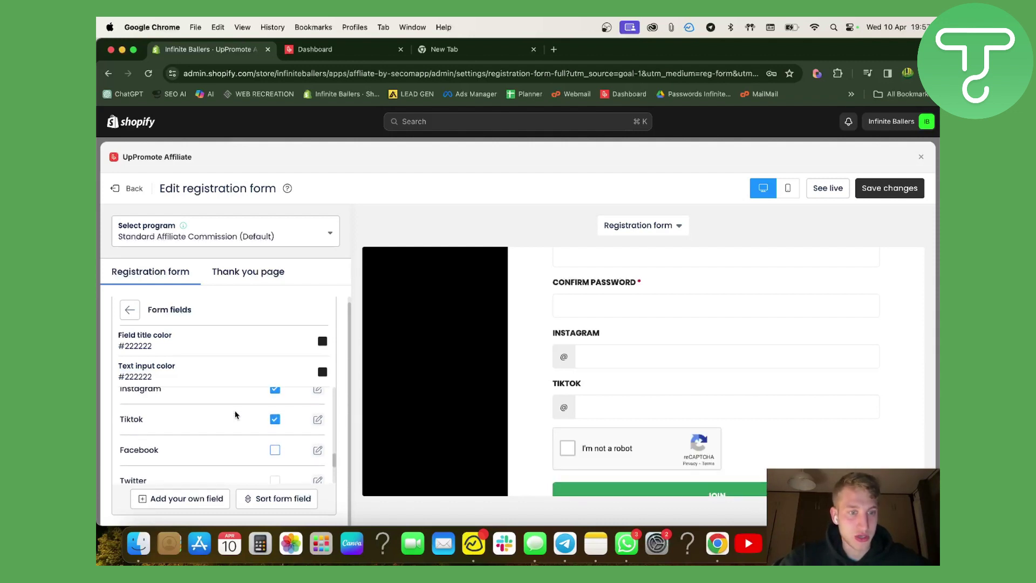
Try the Youtube channel field on and off, and remove the Tiktok field from the registration form.
{"action": "scroll", "coordinate": [234, 415], "scroll_direction": "down", "scroll_amount": 3}
{"action": "scroll", "coordinate": [167, 455], "scroll_direction": "down", "scroll_amount": 1}
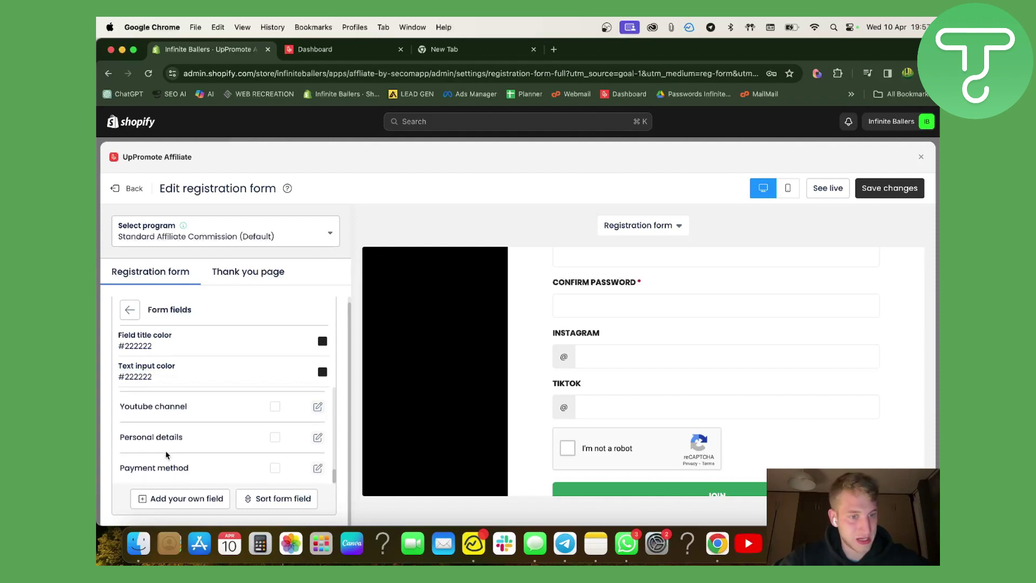
{"action": "left_click", "coordinate": [272, 408]}
{"action": "left_click", "coordinate": [273, 408]}
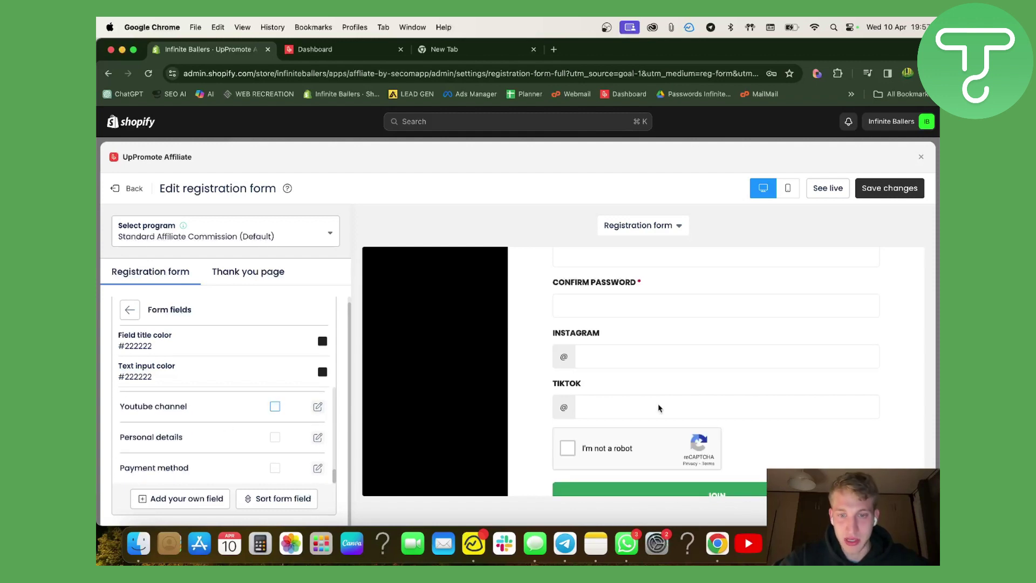
{"action": "scroll", "coordinate": [262, 410], "scroll_direction": "up", "scroll_amount": 3}
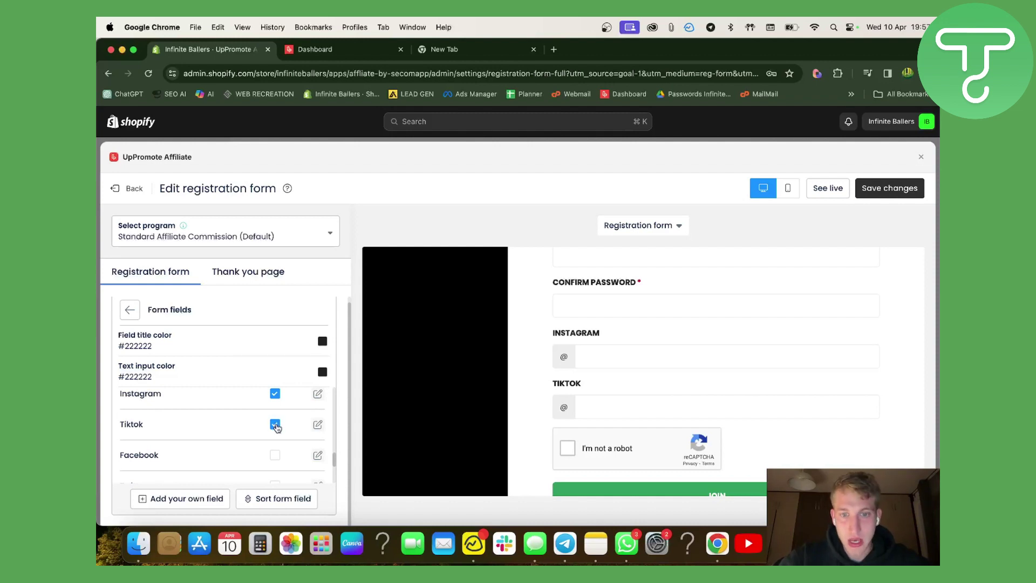
{"action": "left_click", "coordinate": [275, 426]}
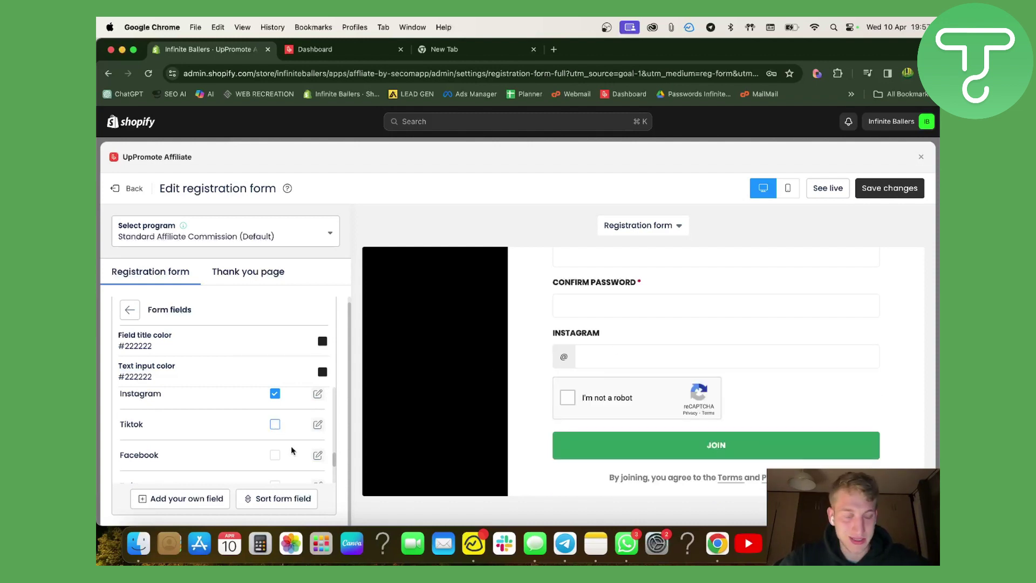
Try adding the Payment method field, examine its label and Required settings, and remove the field again.
{"action": "scroll", "coordinate": [198, 429], "scroll_direction": "down", "scroll_amount": 3}
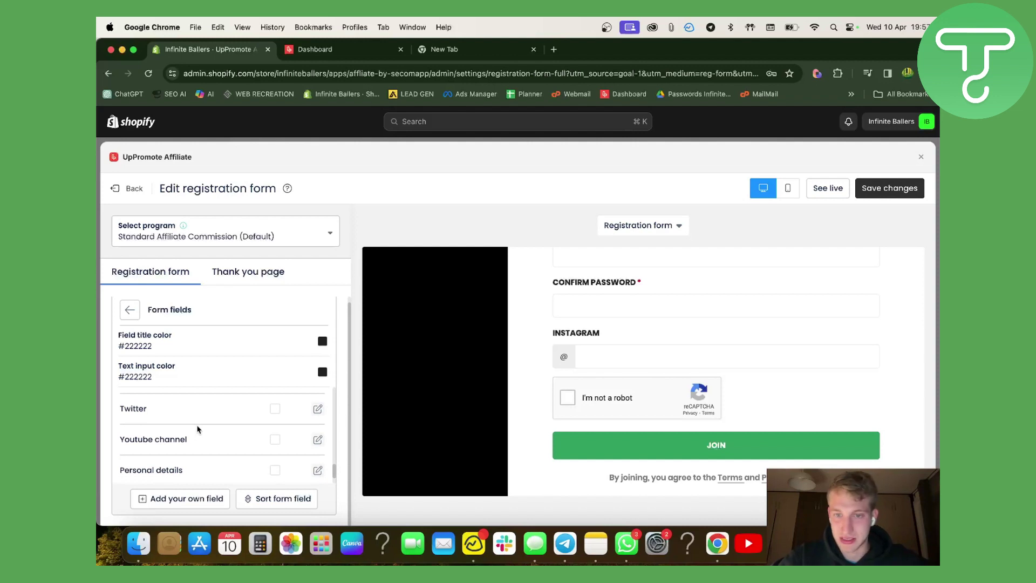
{"action": "scroll", "coordinate": [231, 435], "scroll_direction": "down", "scroll_amount": 1}
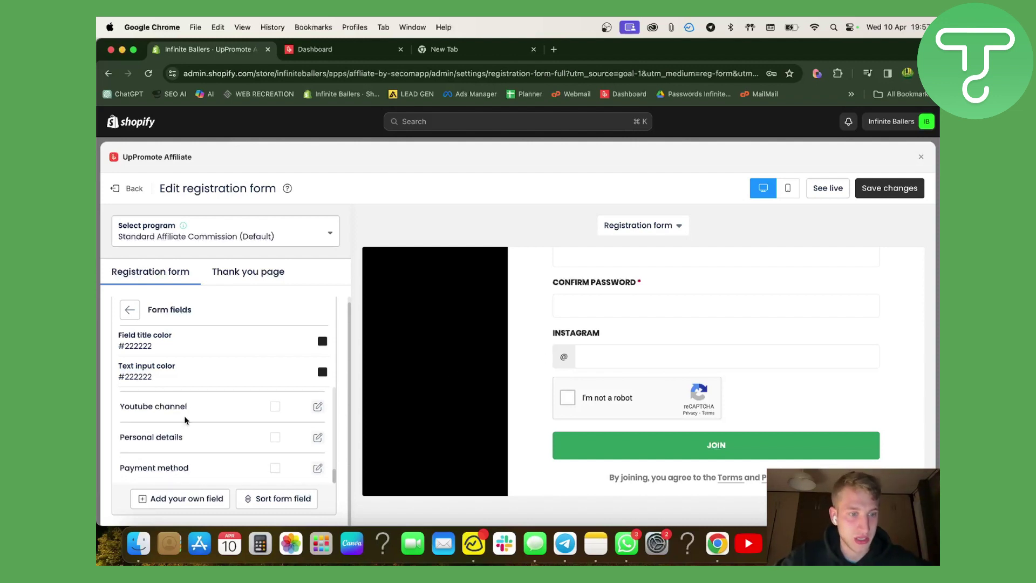
{"action": "left_click", "coordinate": [275, 468]}
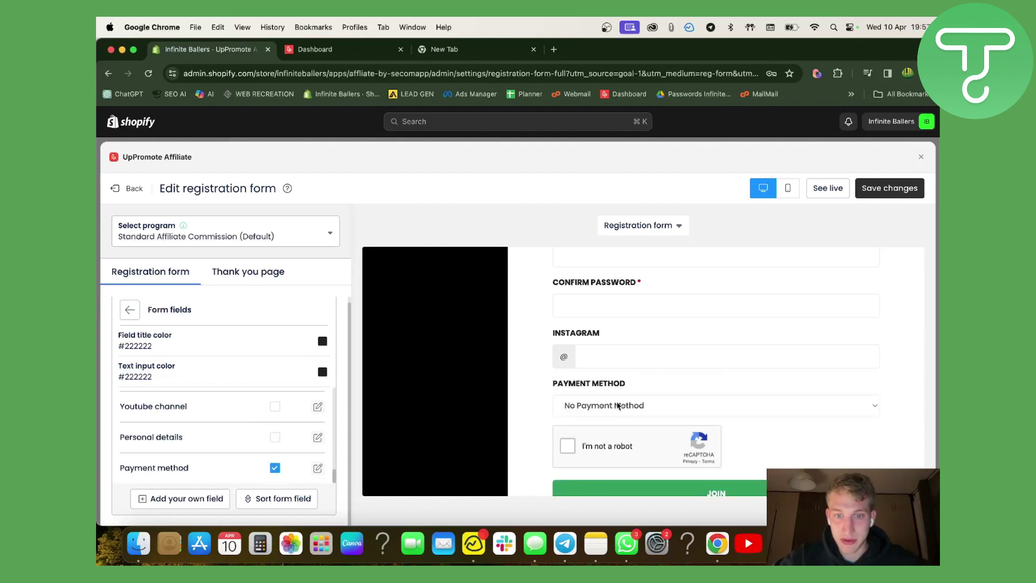
{"action": "left_click", "coordinate": [318, 470]}
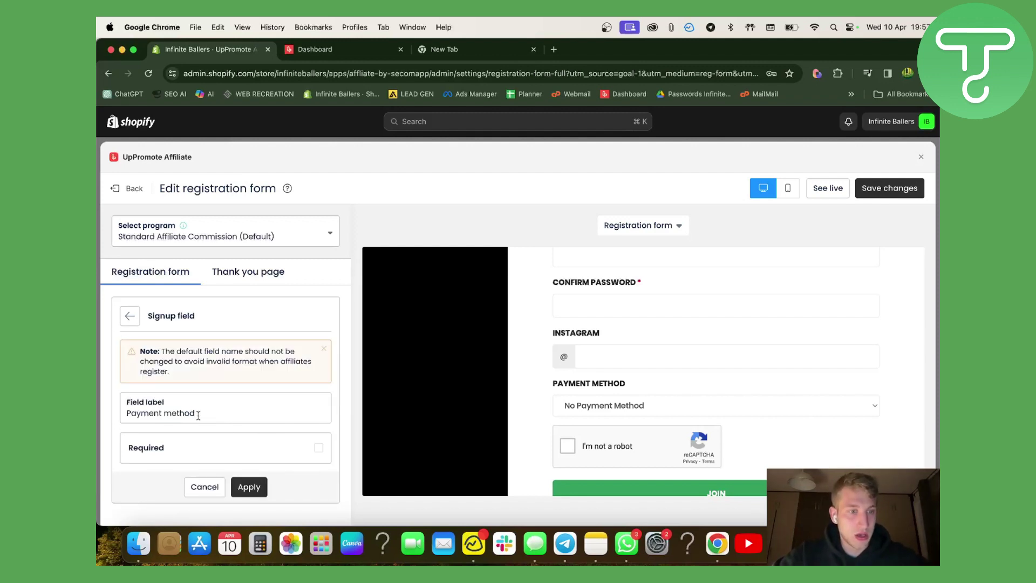
{"action": "left_click", "coordinate": [123, 323]}
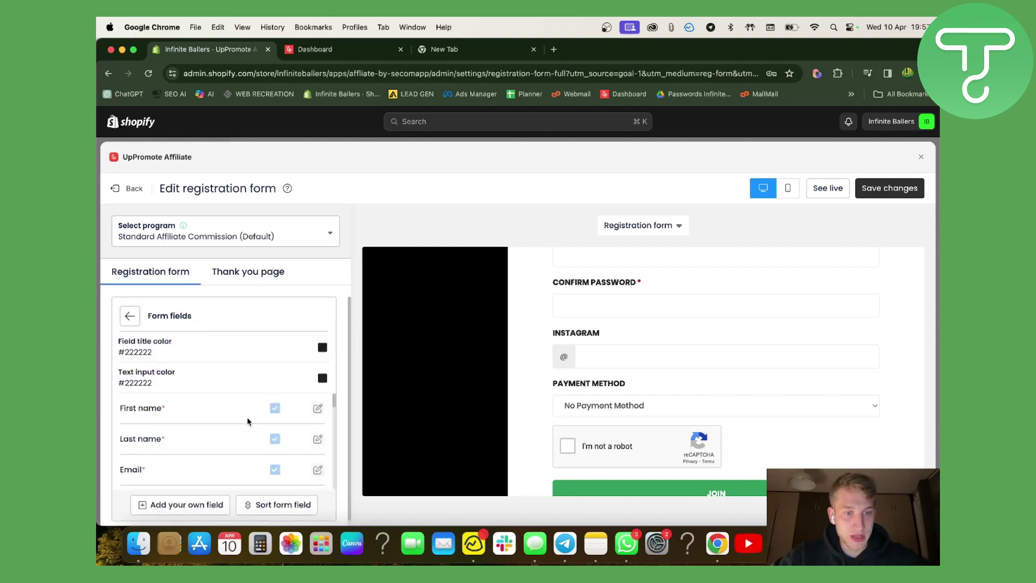
{"action": "scroll", "coordinate": [259, 464], "scroll_direction": "down", "scroll_amount": 10}
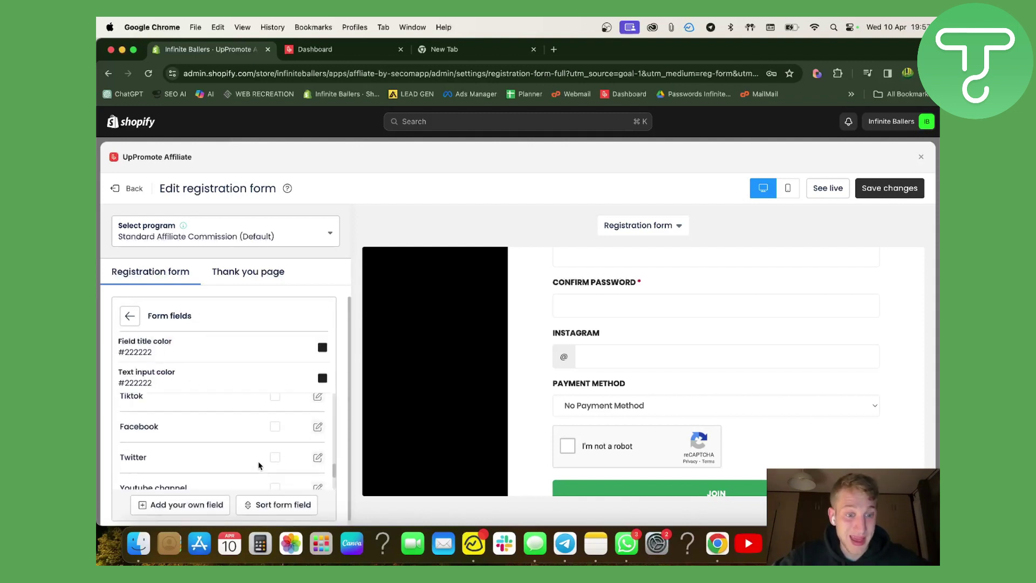
{"action": "scroll", "coordinate": [259, 461], "scroll_direction": "down", "scroll_amount": 4}
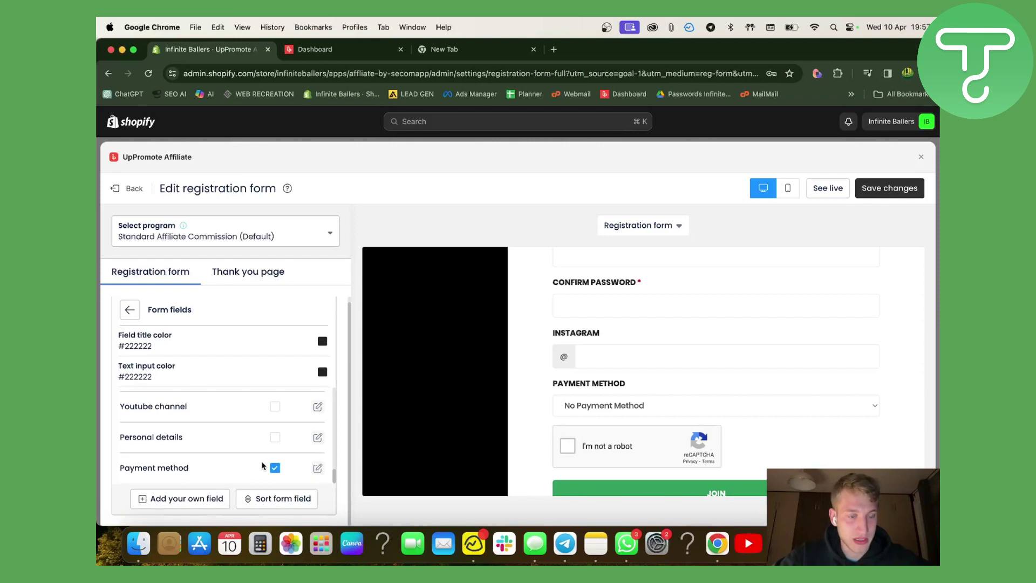
{"action": "left_click", "coordinate": [275, 468]}
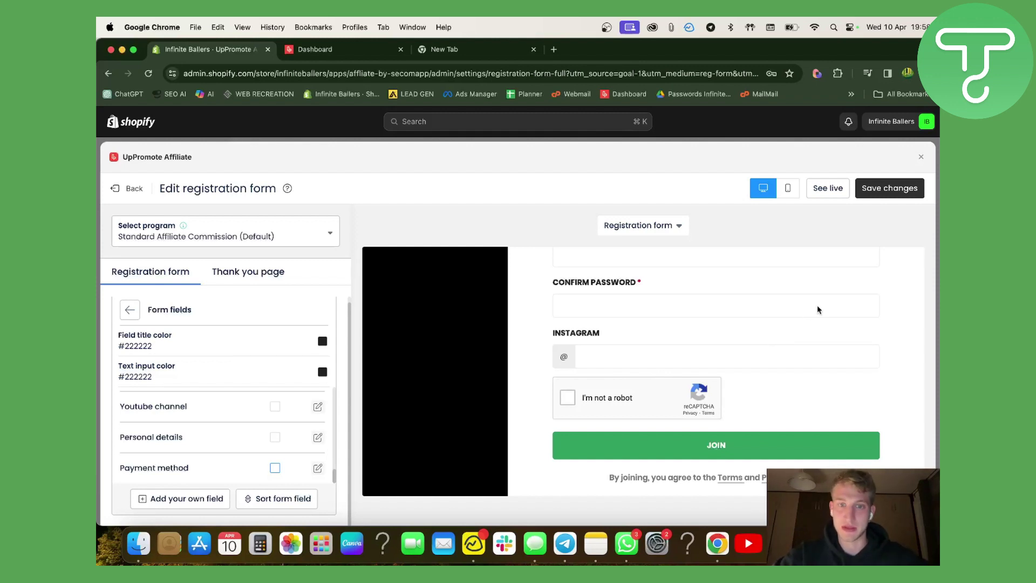
Check which programs can be selected for the registration form and save the form changes.
{"action": "left_click", "coordinate": [886, 189]}
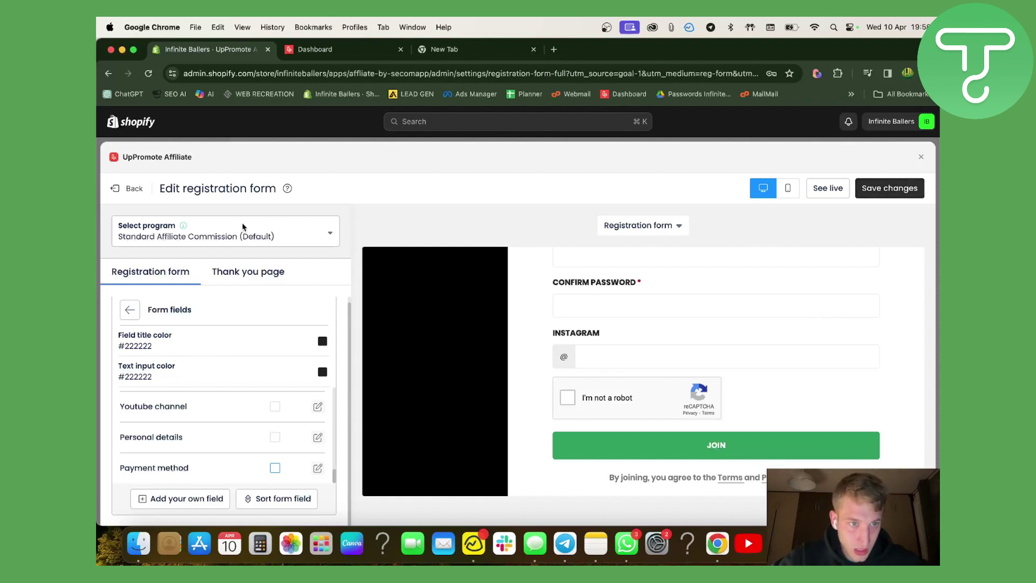
{"action": "left_click", "coordinate": [334, 234]}
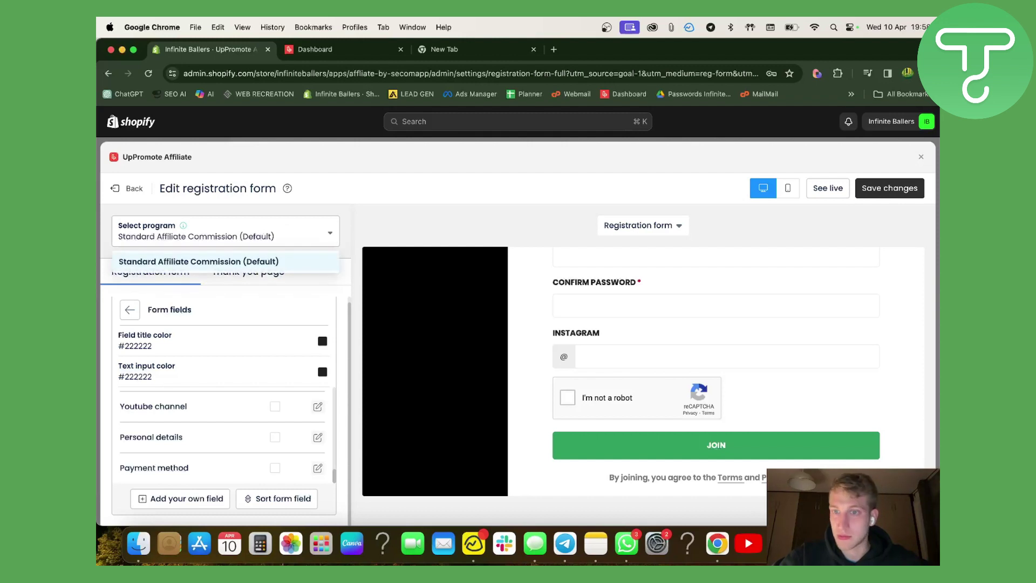
{"action": "left_click", "coordinate": [890, 190]}
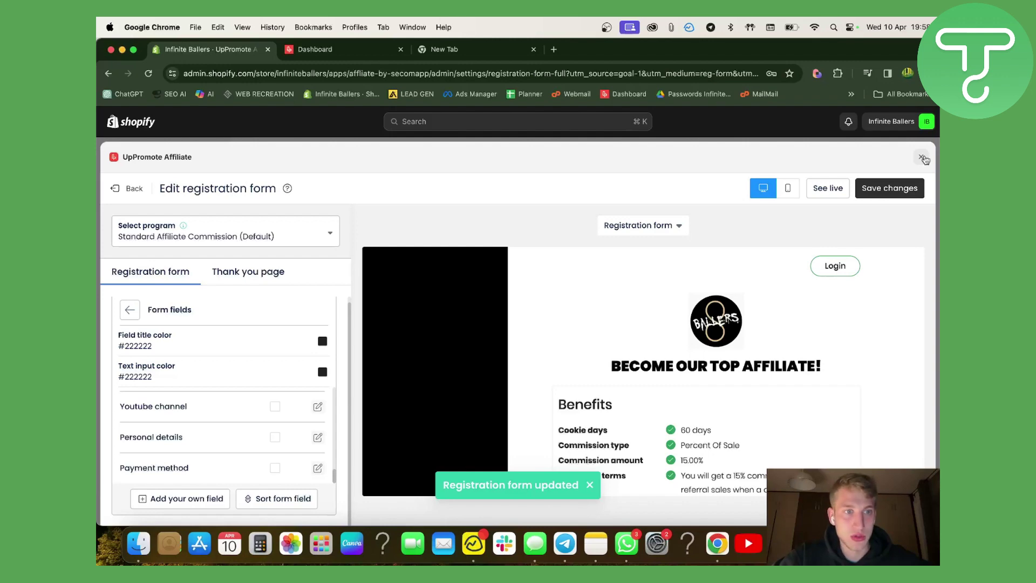
Close the full-screen registration form editor and open UpPromote's Programs page.
{"action": "left_click", "coordinate": [923, 157]}
{"action": "scroll", "coordinate": [611, 353], "scroll_direction": "down", "scroll_amount": 4}
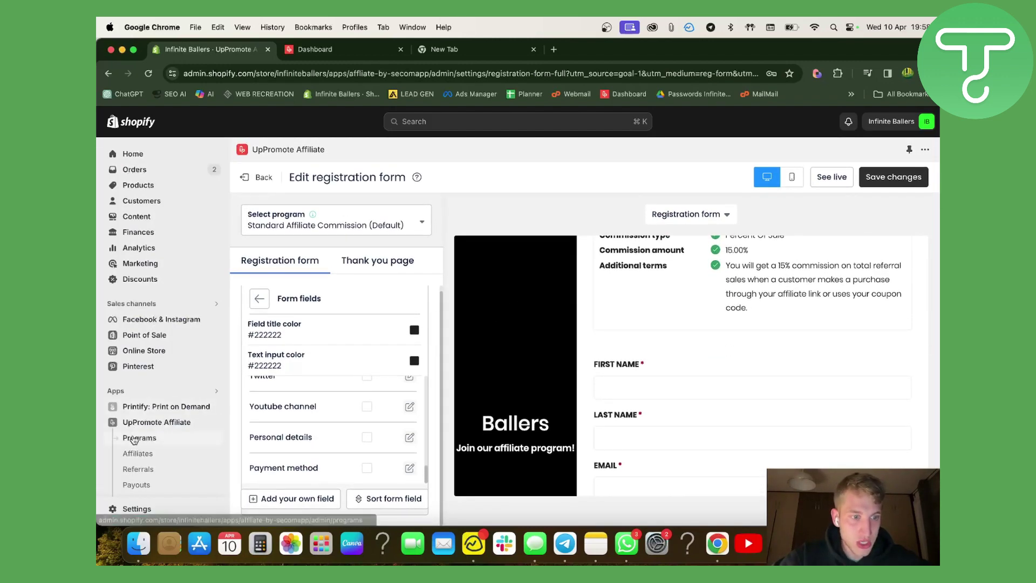
{"action": "scroll", "coordinate": [136, 437], "scroll_direction": "down", "scroll_amount": 3}
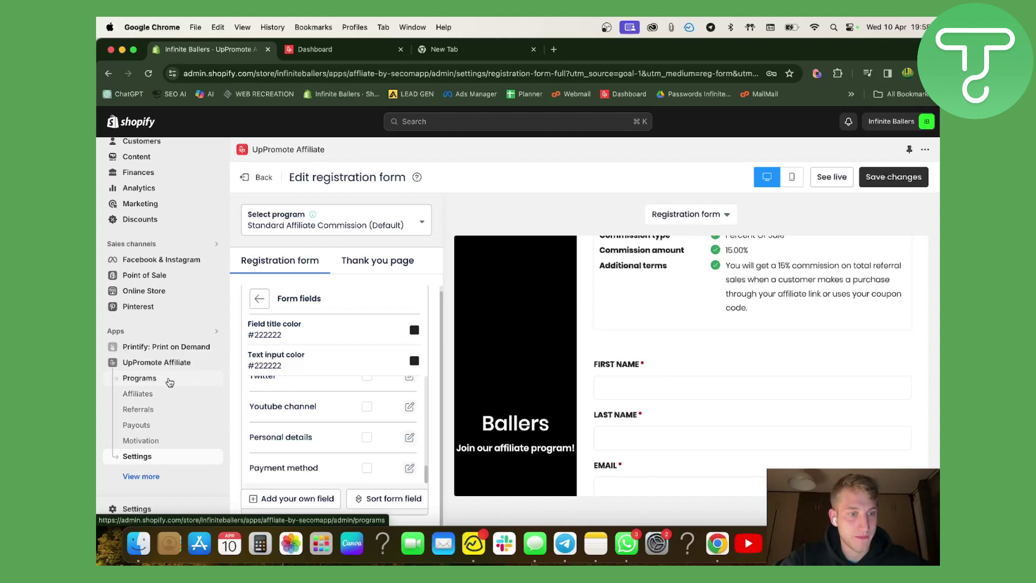
{"action": "left_click", "coordinate": [139, 378]}
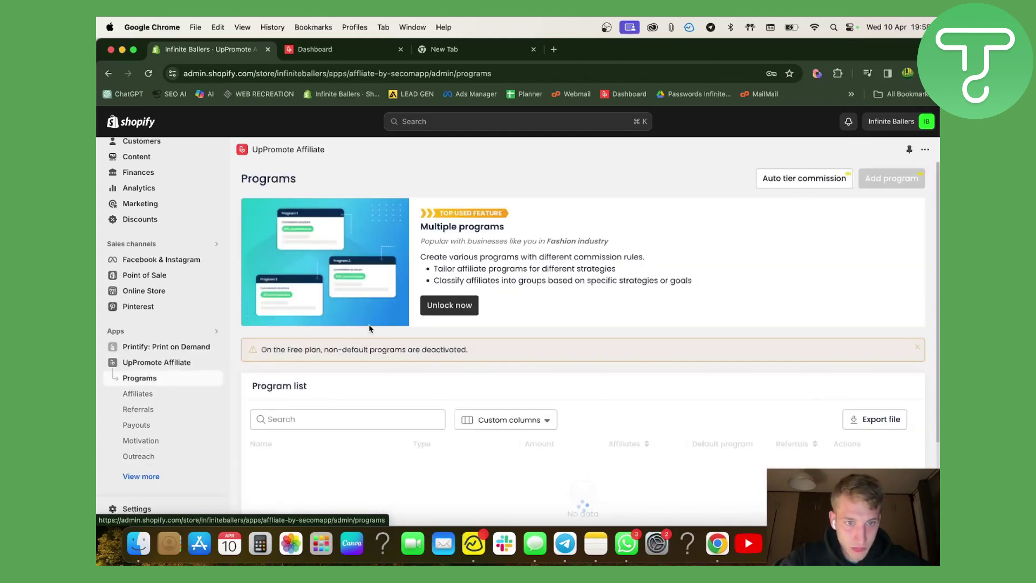
Examine the Standard Affiliate Commission program's type, amount, affiliates, default status, referrals and available actions in the program list.
{"action": "scroll", "coordinate": [449, 424], "scroll_direction": "down", "scroll_amount": 1}
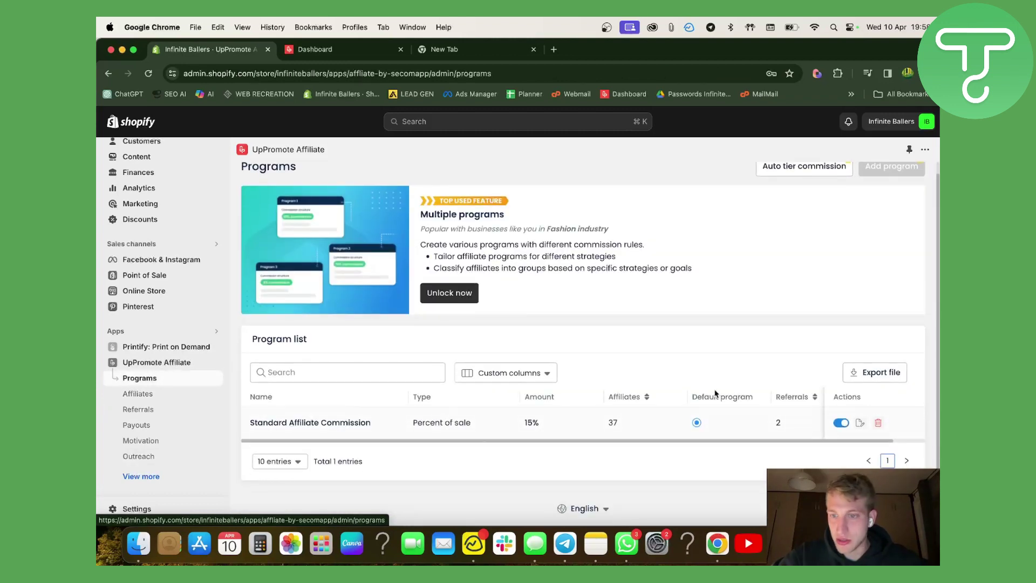
{"action": "scroll", "coordinate": [670, 320], "scroll_direction": "up", "scroll_amount": 1}
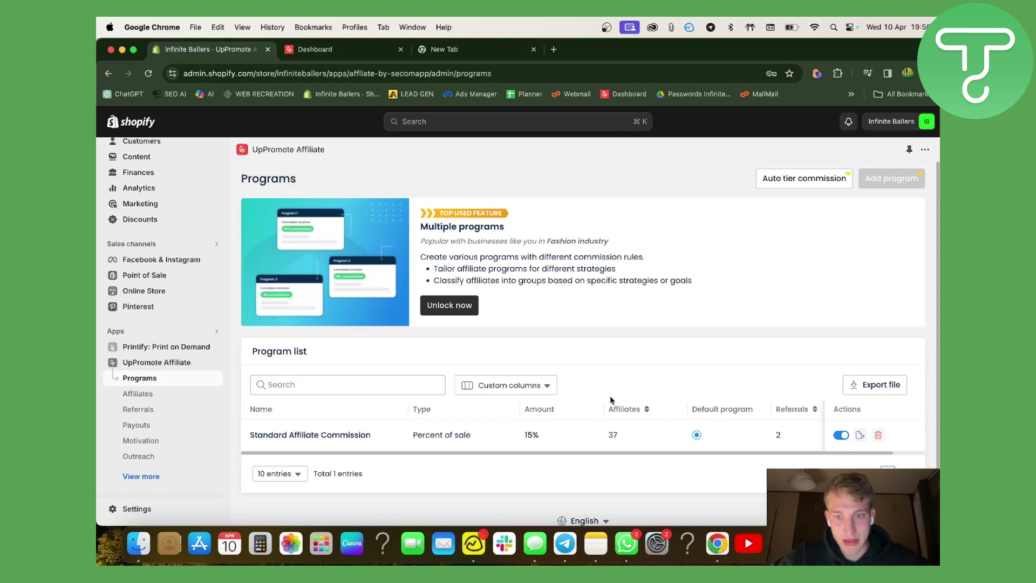
{"action": "scroll", "coordinate": [508, 431], "scroll_direction": "right", "scroll_amount": 2}
{"action": "scroll", "coordinate": [507, 430], "scroll_direction": "left", "scroll_amount": 2}
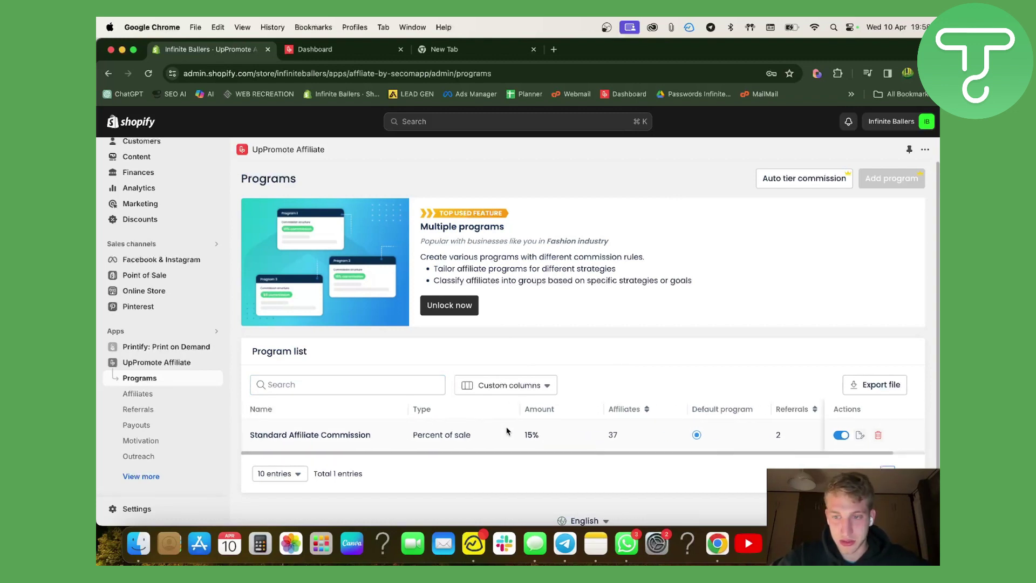
{"action": "scroll", "coordinate": [487, 430], "scroll_direction": "down", "scroll_amount": 1}
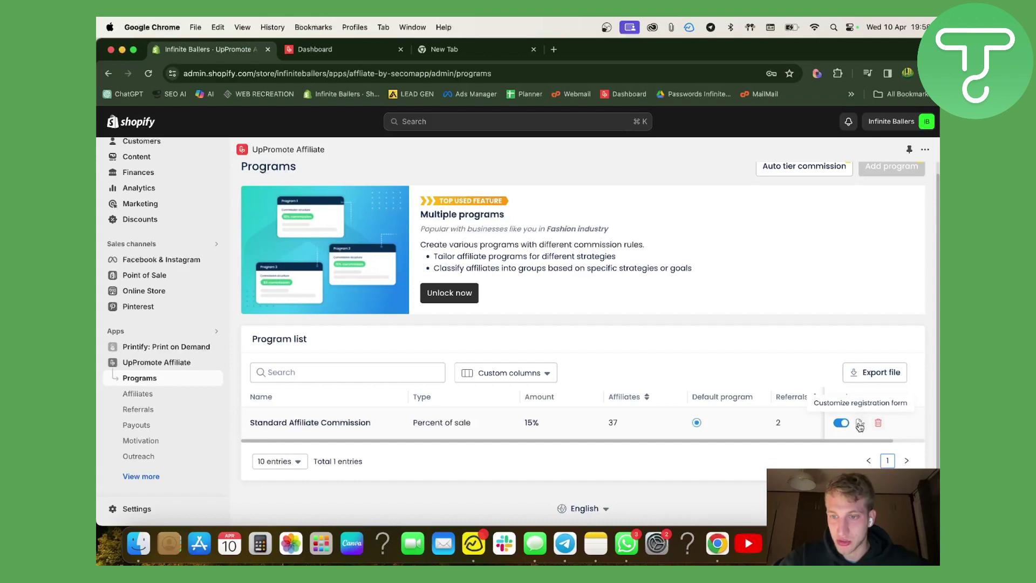
{"action": "scroll", "coordinate": [750, 437], "scroll_direction": "right", "scroll_amount": 2}
{"action": "scroll", "coordinate": [750, 436], "scroll_direction": "left", "scroll_amount": 2}
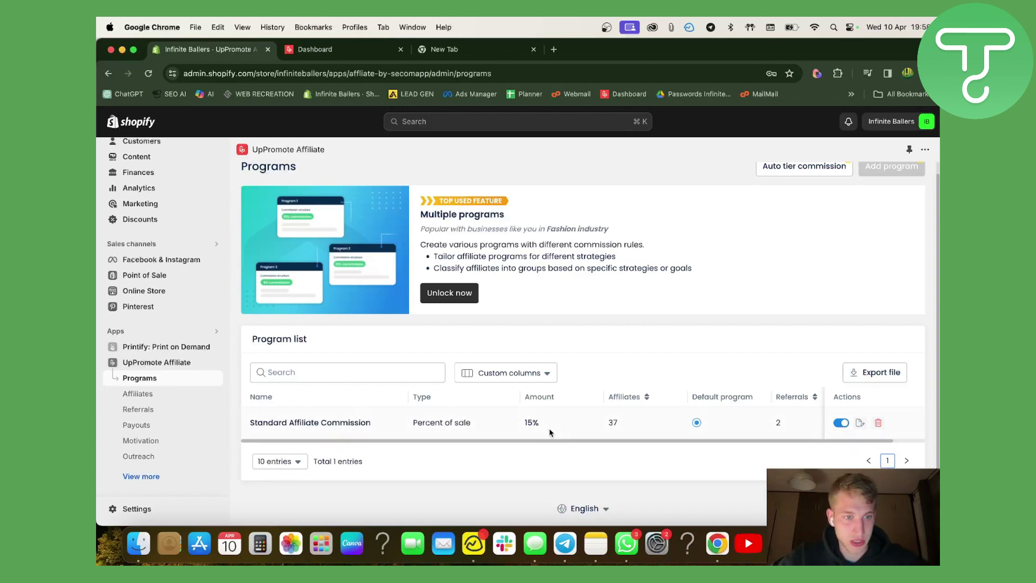
{"action": "scroll", "coordinate": [669, 416], "scroll_direction": "right", "scroll_amount": 1}
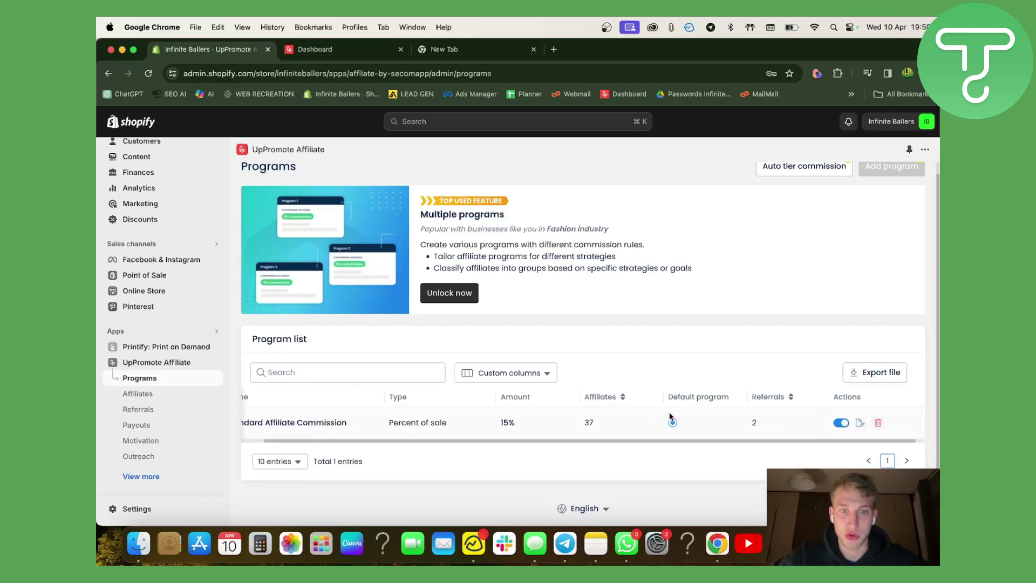
{"action": "scroll", "coordinate": [670, 416], "scroll_direction": "left", "scroll_amount": 1}
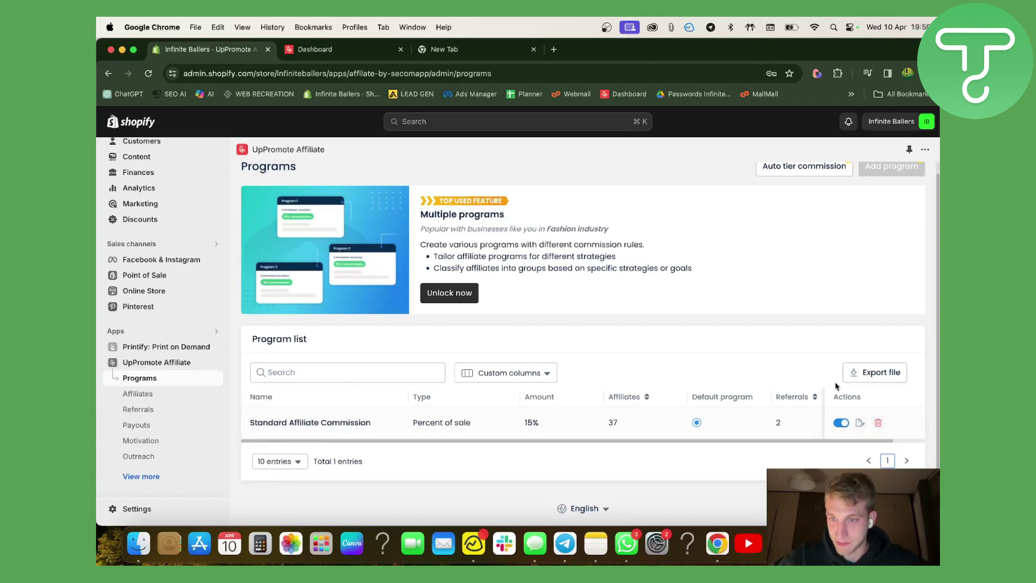
Open the Standard Affiliate Commission program's registration form customization and review its setting sections, expanding UpPromote branding.
{"action": "left_click", "coordinate": [861, 424]}
{"action": "scroll", "coordinate": [228, 336], "scroll_direction": "down", "scroll_amount": 2}
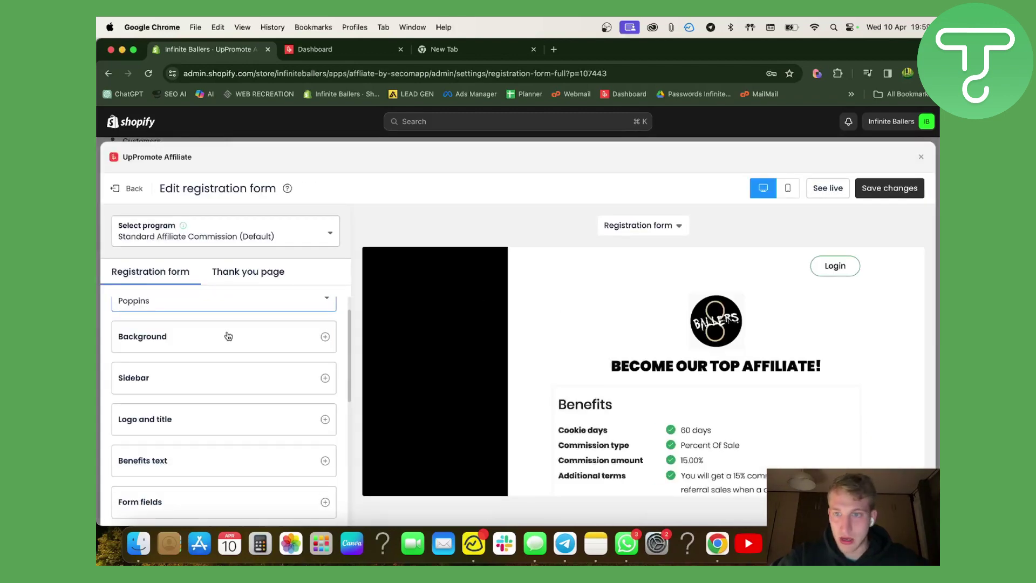
{"action": "scroll", "coordinate": [227, 335], "scroll_direction": "down", "scroll_amount": 5}
{"action": "scroll", "coordinate": [502, 401], "scroll_direction": "down", "scroll_amount": 4}
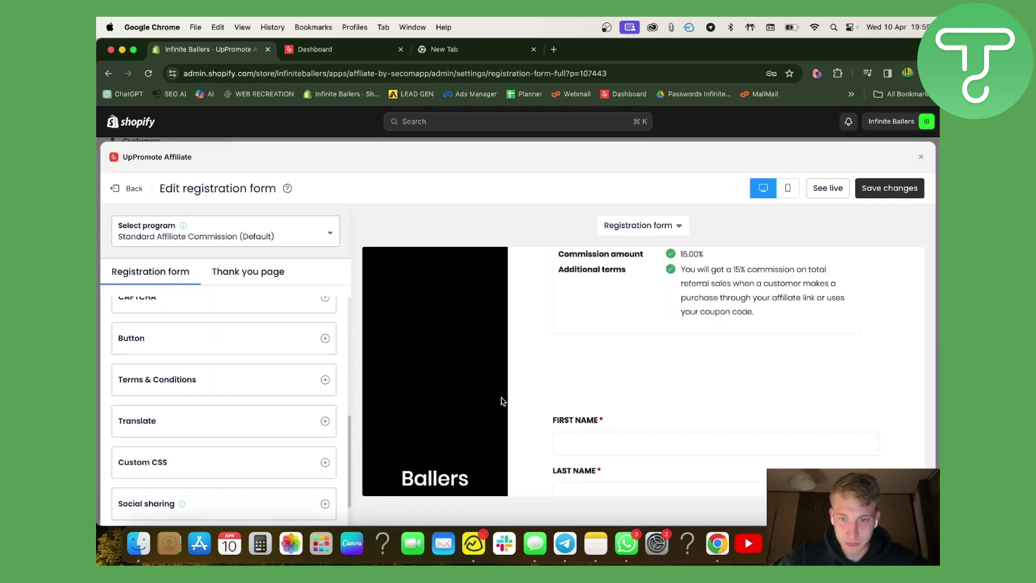
{"action": "scroll", "coordinate": [502, 401], "scroll_direction": "down", "scroll_amount": 5}
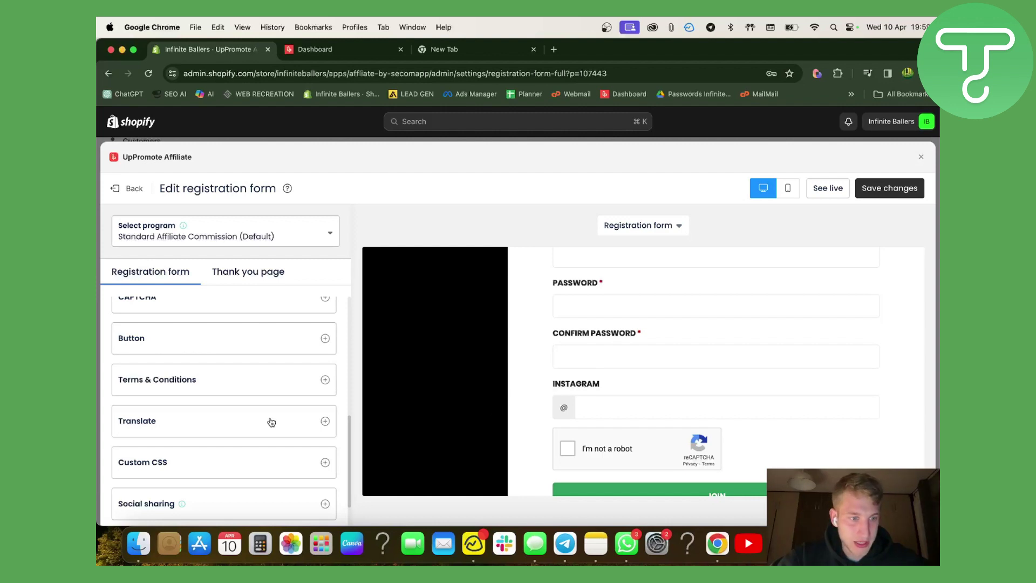
{"action": "scroll", "coordinate": [272, 422], "scroll_direction": "down", "scroll_amount": 2}
{"action": "left_click", "coordinate": [281, 501]}
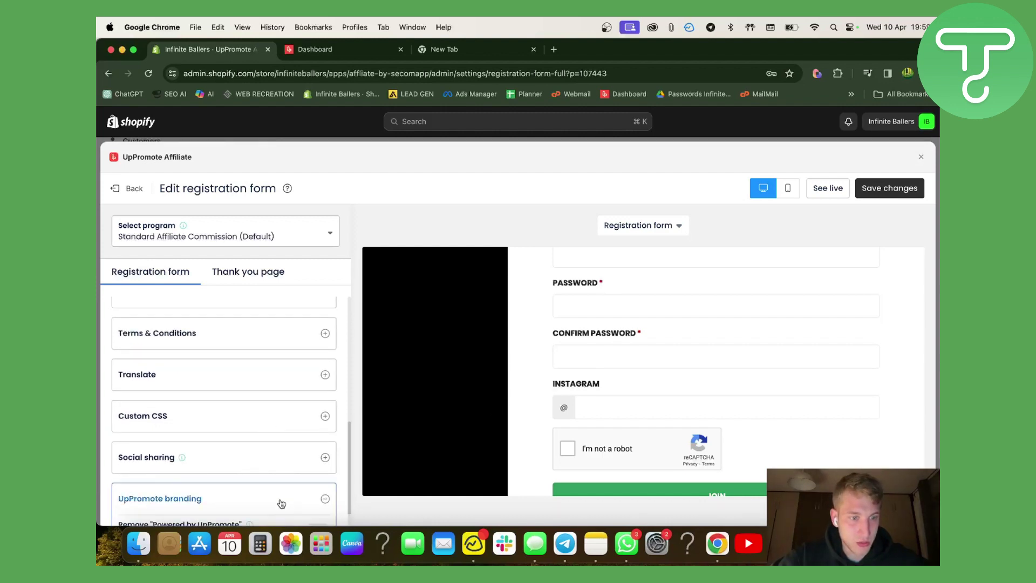
{"action": "scroll", "coordinate": [318, 412], "scroll_direction": "up", "scroll_amount": 5}
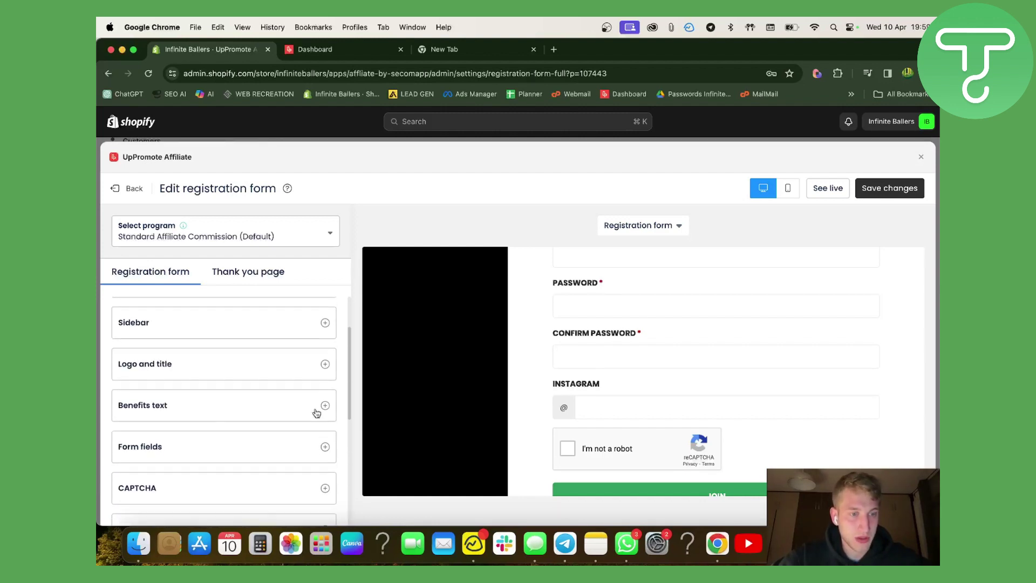
Review the registration form's thank-you page settings and the text of its email verification preview.
{"action": "scroll", "coordinate": [270, 396], "scroll_direction": "up", "scroll_amount": 3}
{"action": "left_click", "coordinate": [261, 270]}
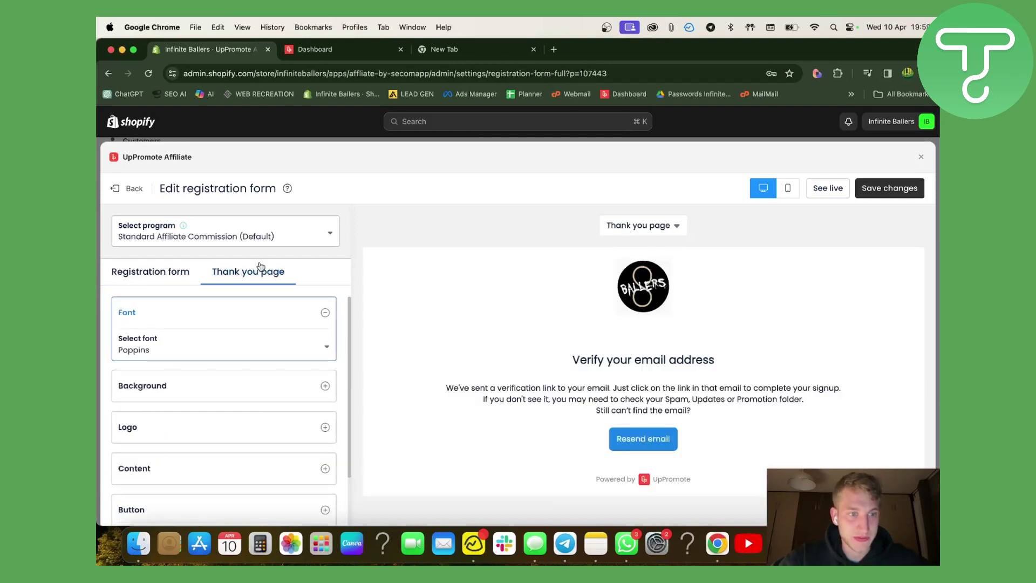
{"action": "scroll", "coordinate": [236, 370], "scroll_direction": "down", "scroll_amount": 2}
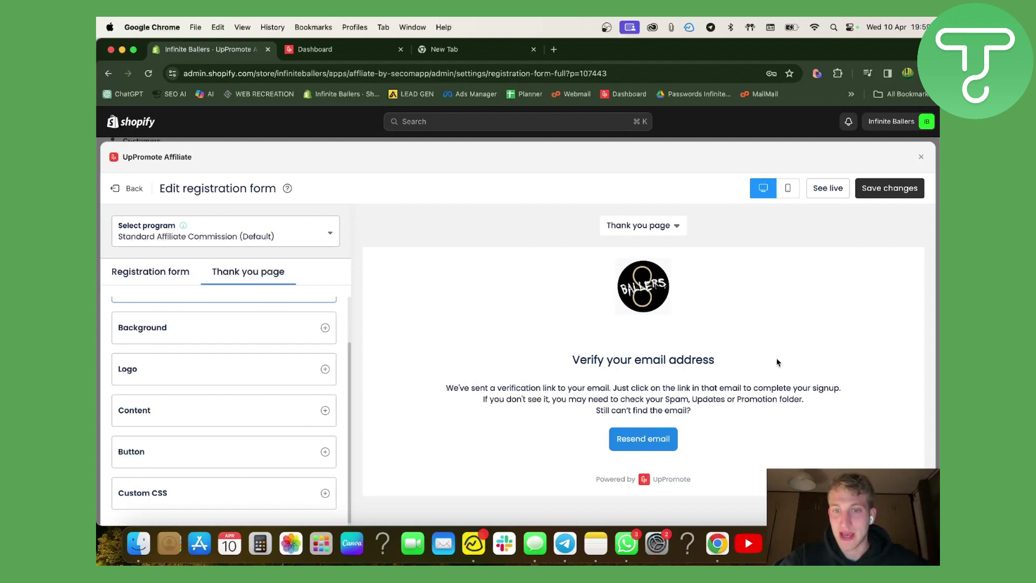
{"action": "left_click_drag", "start_coordinate": [695, 411], "coordinate": [446, 389]}
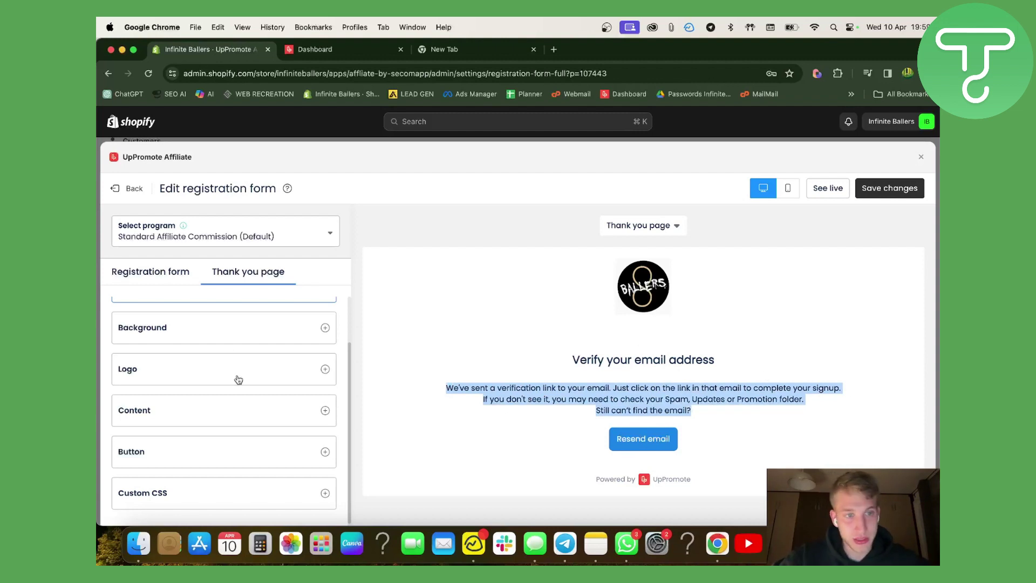
{"action": "scroll", "coordinate": [238, 380], "scroll_direction": "up", "scroll_amount": 2}
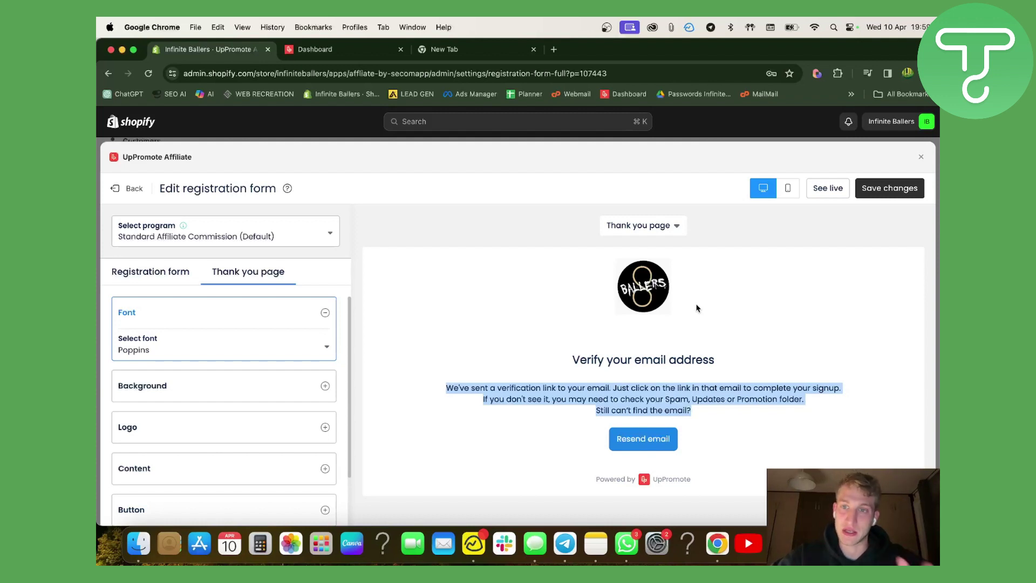
{"action": "scroll", "coordinate": [189, 362], "scroll_direction": "down", "scroll_amount": 2}
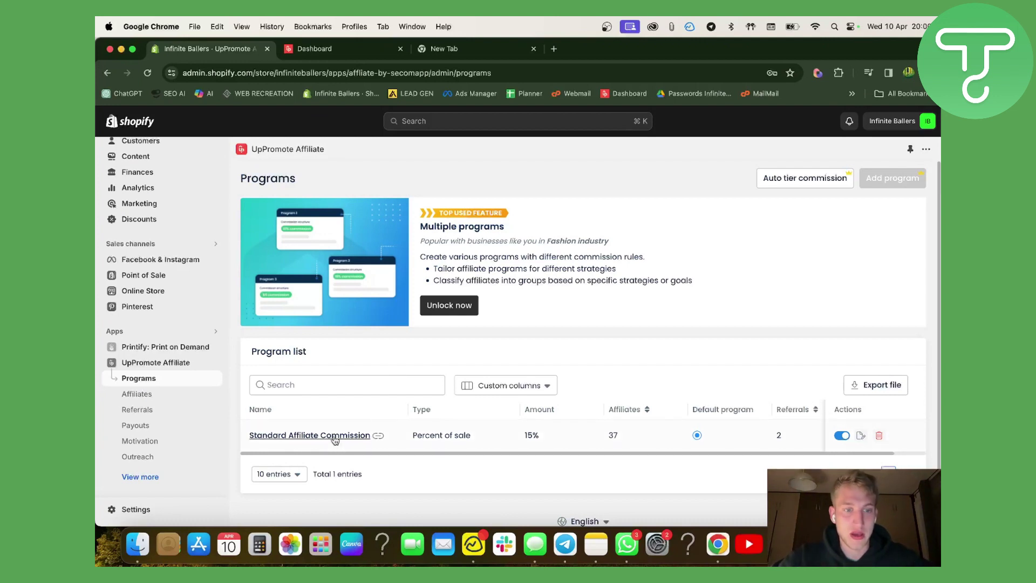
Open the Standard Affiliate Commission program for editing and rename it "Ballers Affiliate Program".
{"action": "scroll", "coordinate": [402, 432], "scroll_direction": "down", "scroll_amount": 1}
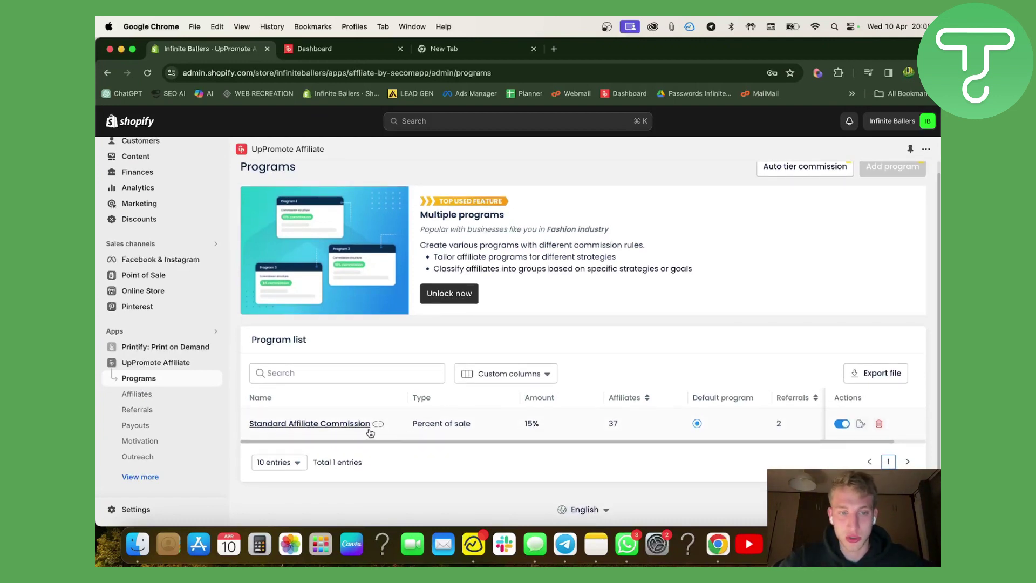
{"action": "left_click", "coordinate": [276, 424]}
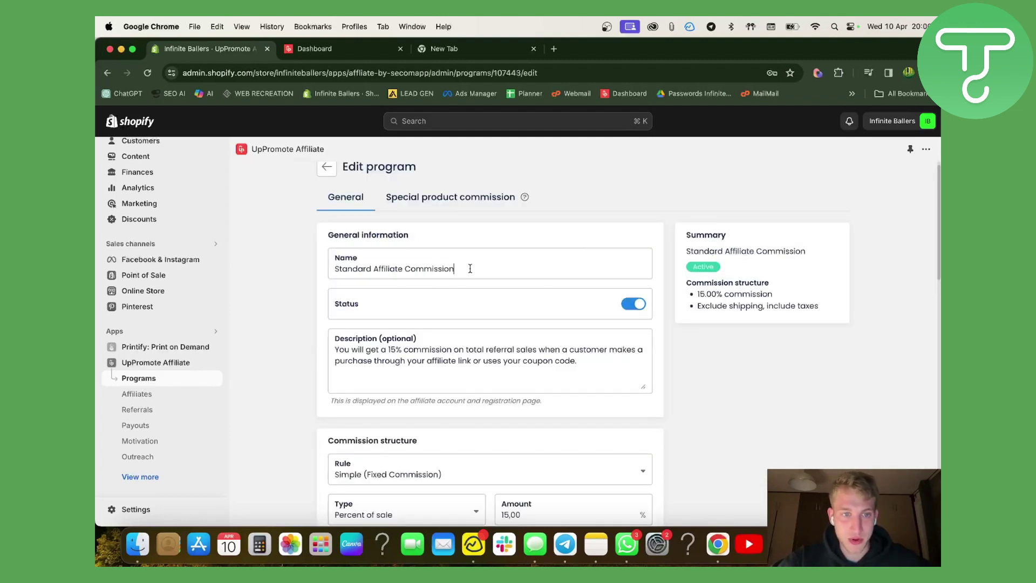
{"action": "left_click_drag", "start_coordinate": [470, 269], "coordinate": [281, 272]}
{"action": "key", "text": "BackSpace"}
{"action": "type", "text": "Ballers"}
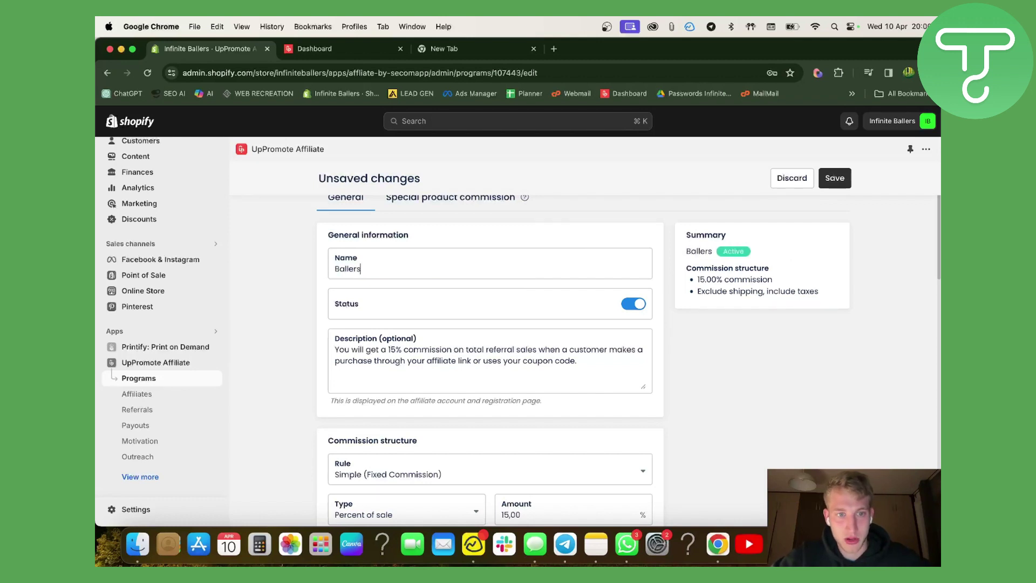
{"action": "type", "text": " Affiliate Program"}
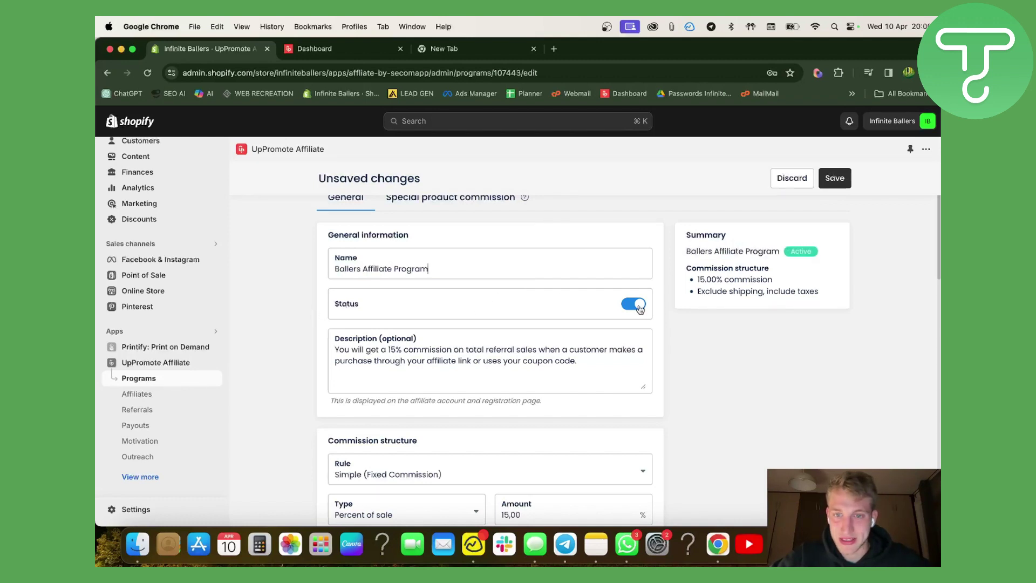
Examine the program's description text and the percentage amount in its commission structure.
{"action": "scroll", "coordinate": [600, 331], "scroll_direction": "down", "scroll_amount": 3}
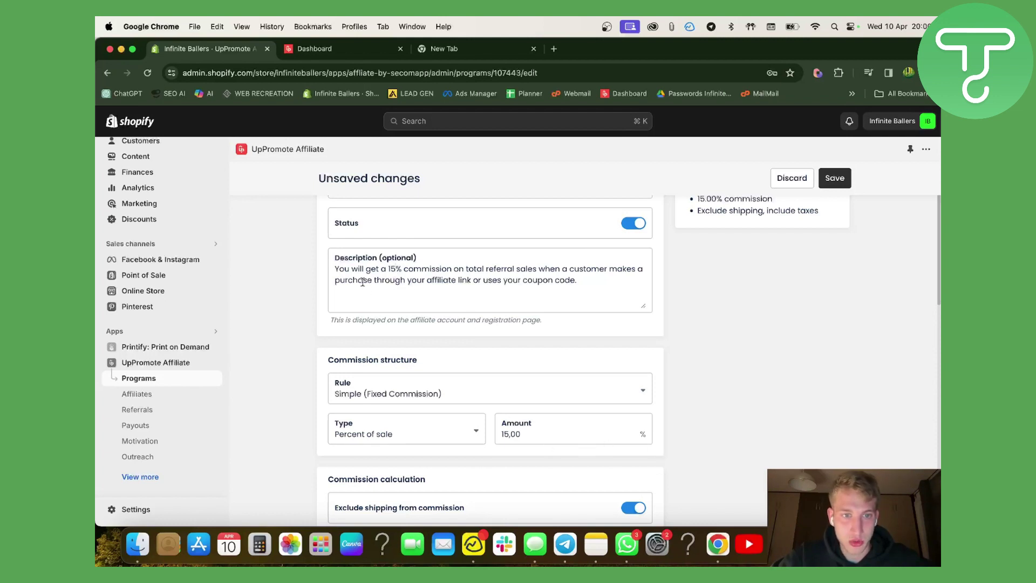
{"action": "left_click_drag", "start_coordinate": [615, 279], "coordinate": [176, 264]}
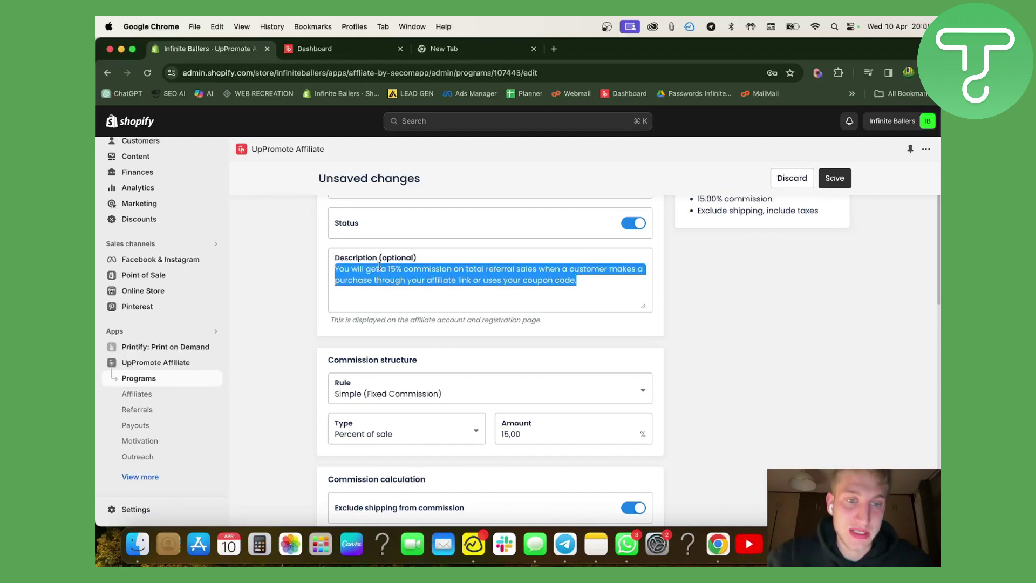
{"action": "left_click", "coordinate": [538, 438]}
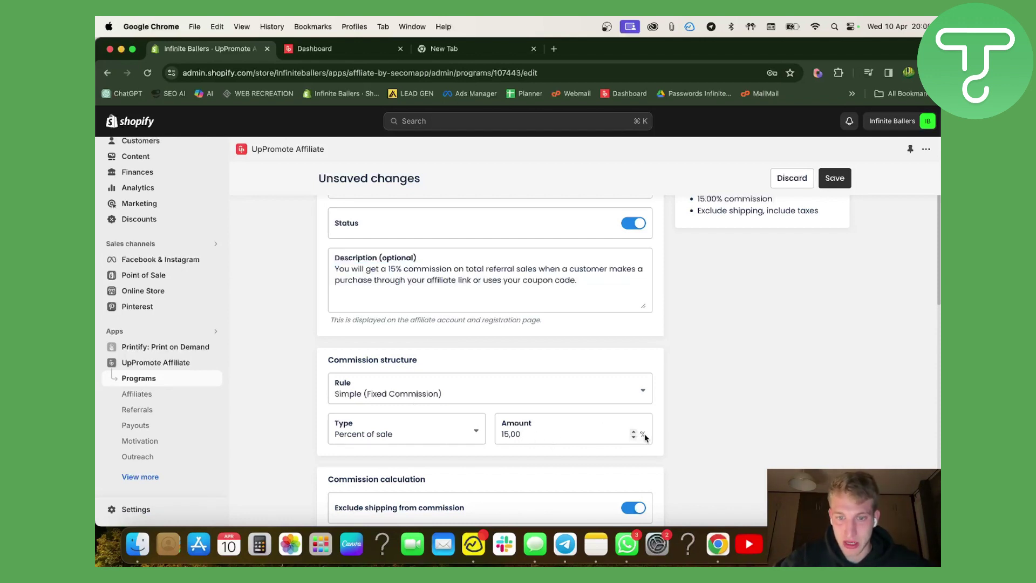
{"action": "left_click_drag", "start_coordinate": [541, 437], "coordinate": [469, 437]}
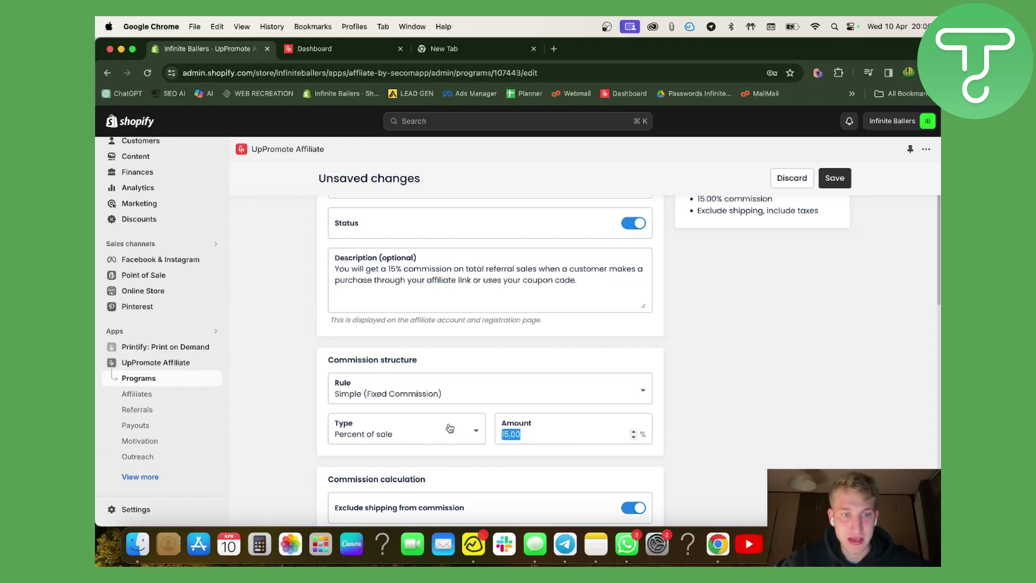
Try Flat rate per item as the program's commission type and check how the amount is expressed.
{"action": "scroll", "coordinate": [452, 272], "scroll_direction": "down", "scroll_amount": 5}
{"action": "left_click", "coordinate": [463, 282]}
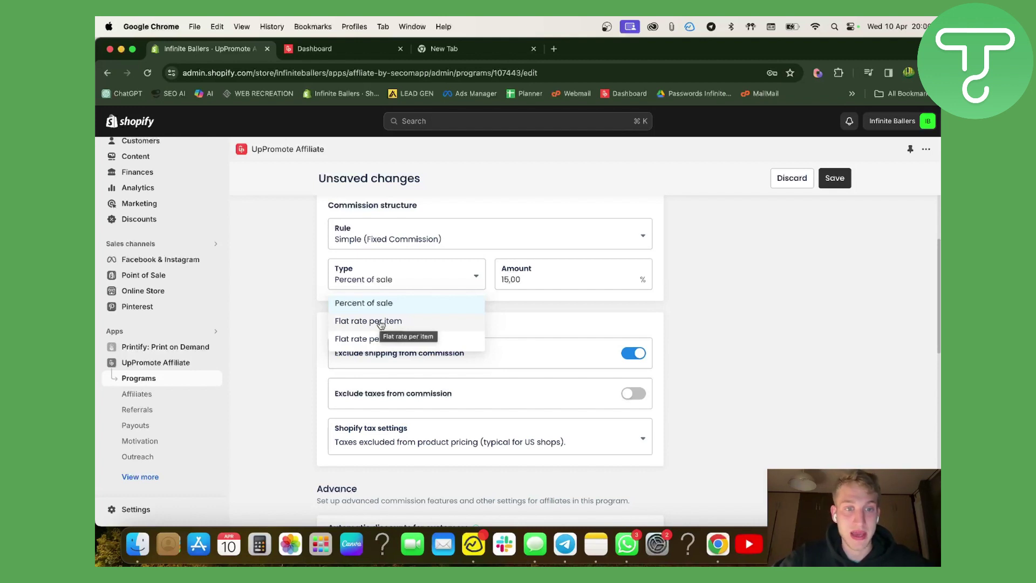
{"action": "left_click", "coordinate": [381, 322]}
{"action": "scroll", "coordinate": [405, 303], "scroll_direction": "up", "scroll_amount": 2}
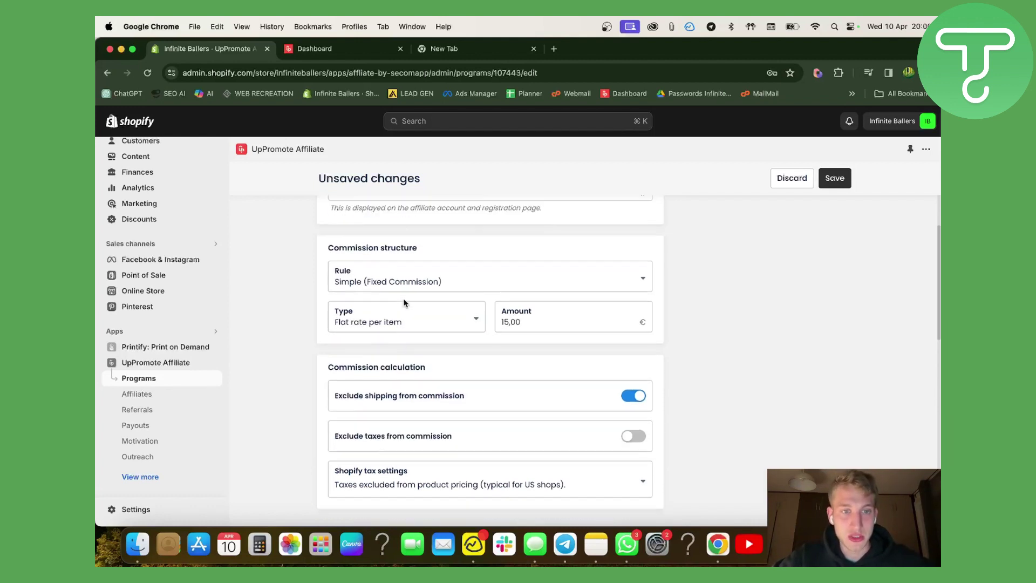
{"action": "scroll", "coordinate": [405, 304], "scroll_direction": "up", "scroll_amount": 1}
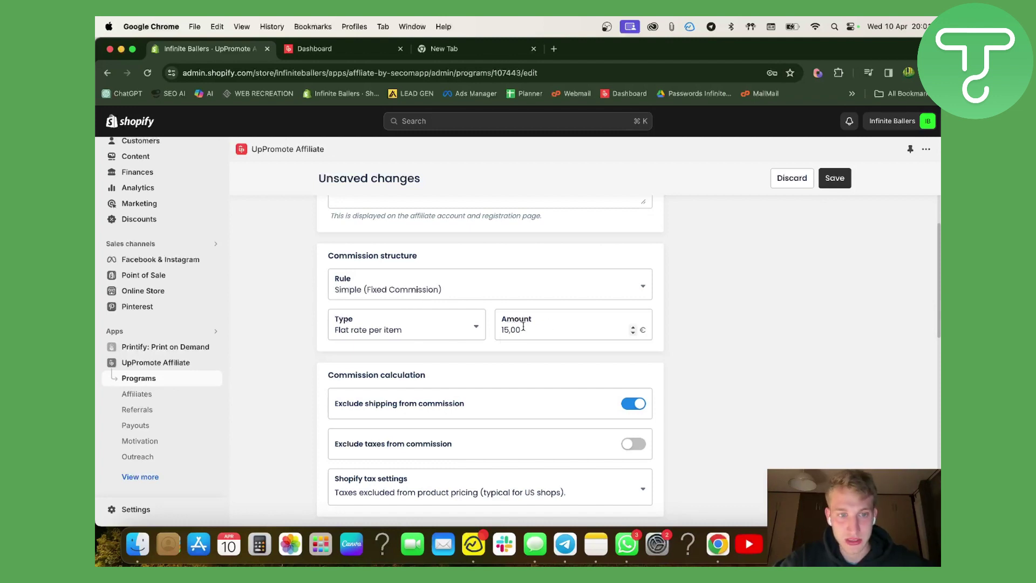
{"action": "left_click_drag", "start_coordinate": [527, 330], "coordinate": [492, 332]}
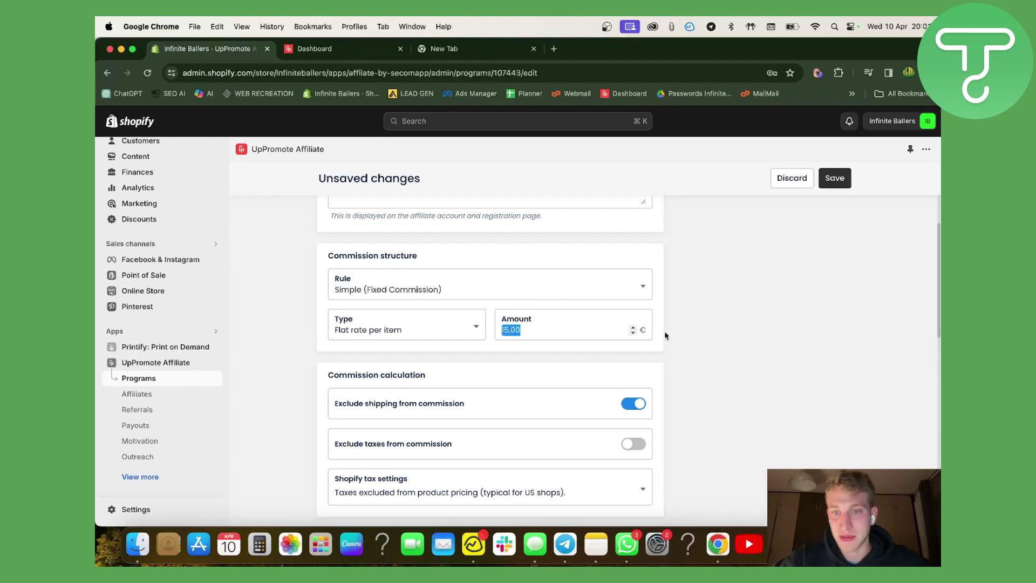
{"action": "left_click", "coordinate": [545, 334]}
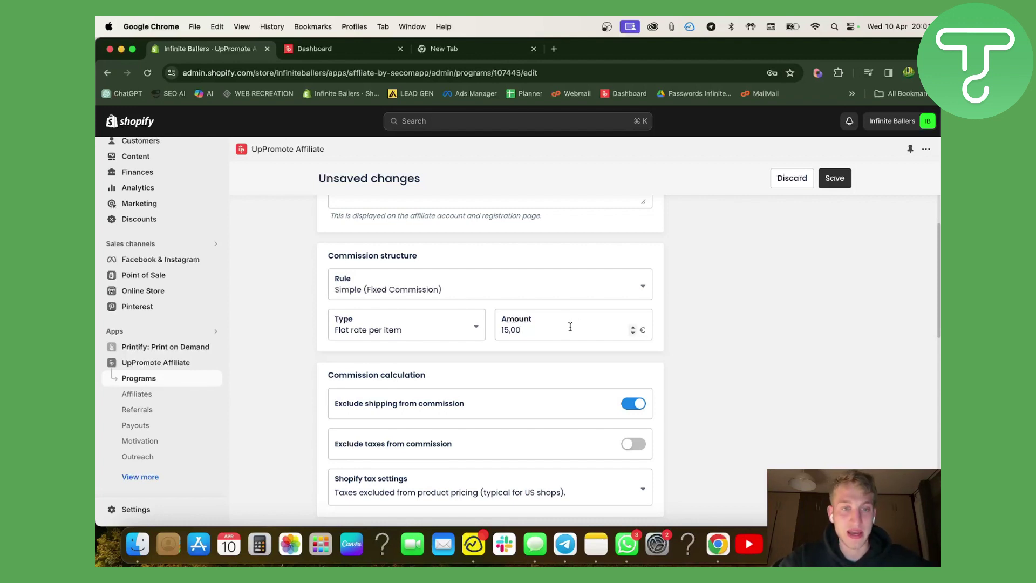
Try Flat rate per order as the commission type and return it to Percent of sale.
{"action": "left_click", "coordinate": [446, 330]}
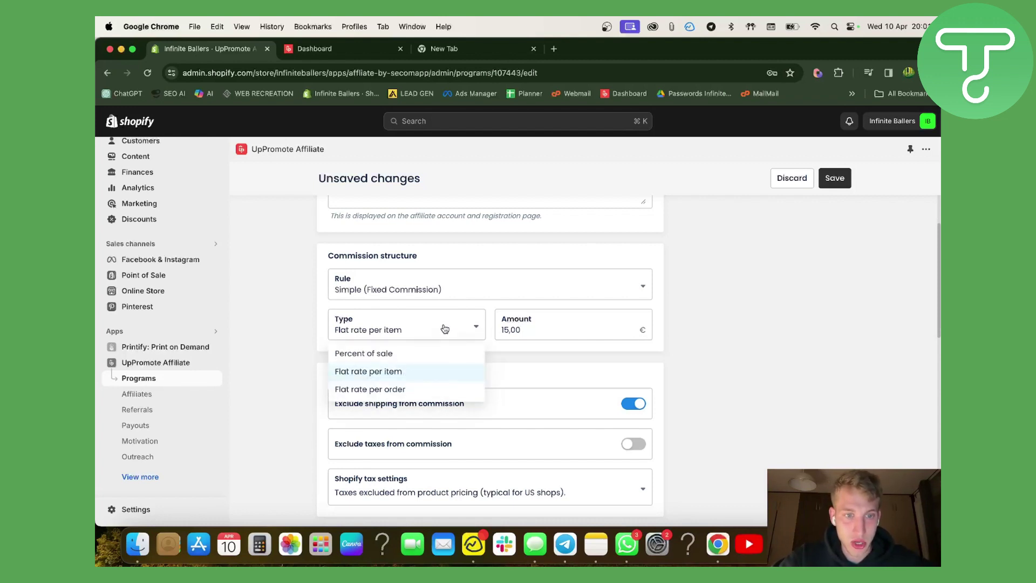
{"action": "left_click", "coordinate": [410, 395]}
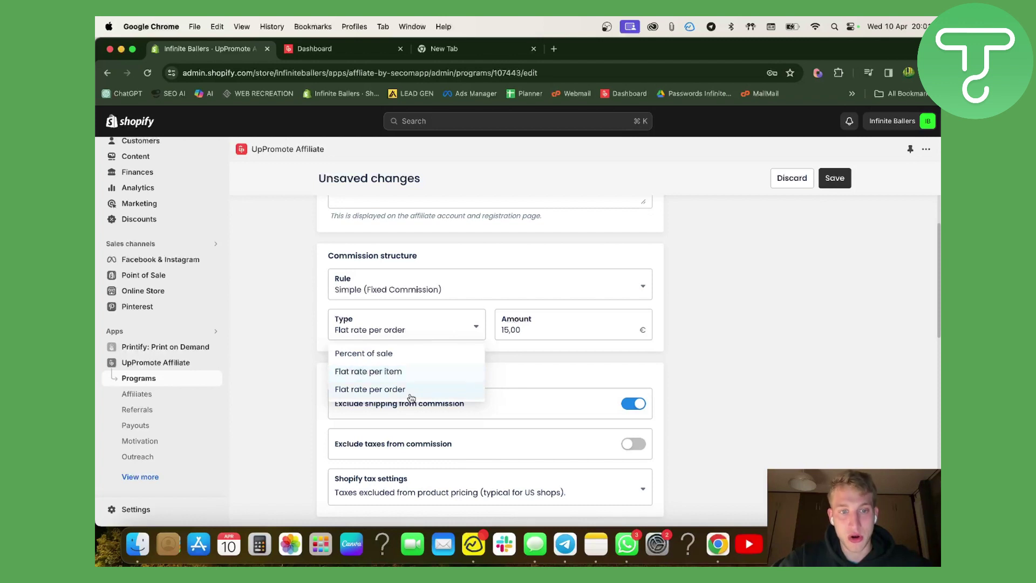
{"action": "left_click", "coordinate": [396, 326]}
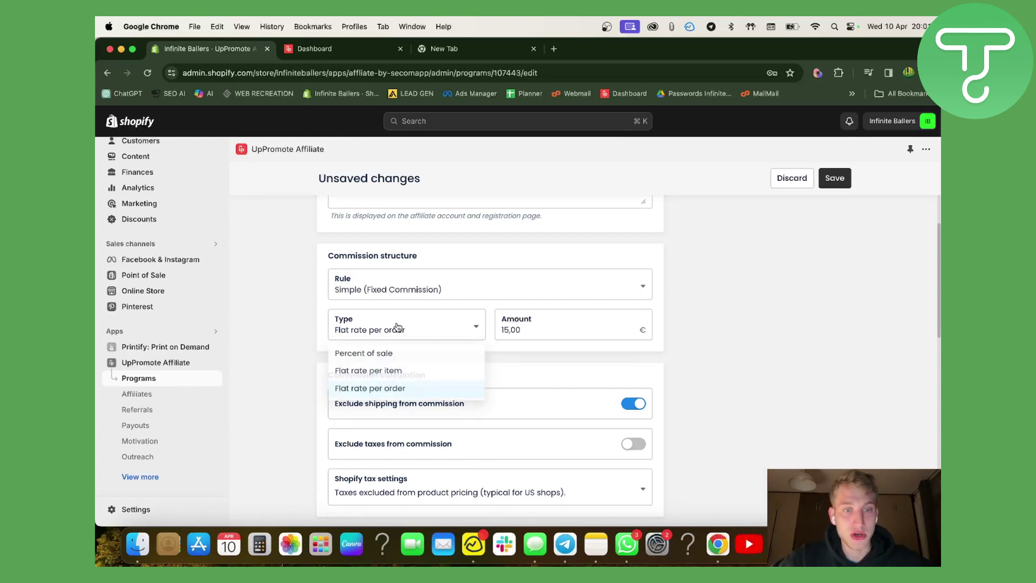
{"action": "left_click", "coordinate": [386, 355]}
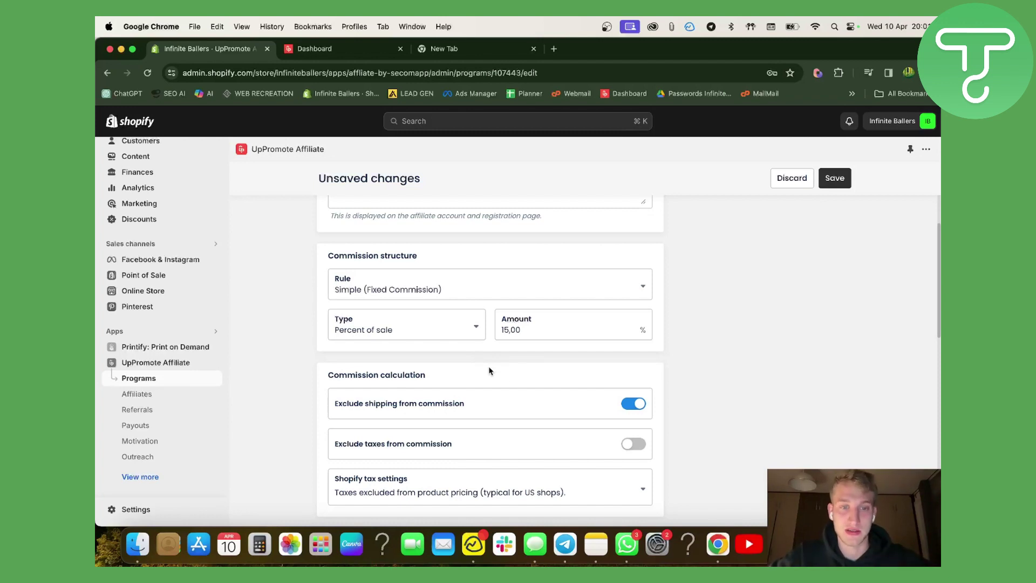
Review the program's commission calculation, advanced commission features, self-referral setting and available payment methods.
{"action": "scroll", "coordinate": [560, 416], "scroll_direction": "down", "scroll_amount": 3}
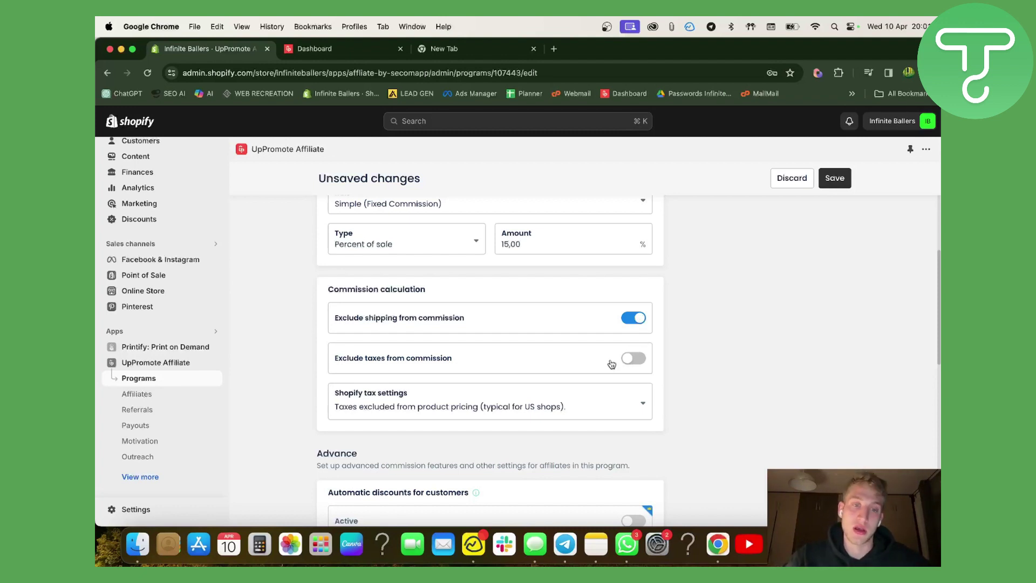
{"action": "scroll", "coordinate": [575, 398], "scroll_direction": "down", "scroll_amount": 3}
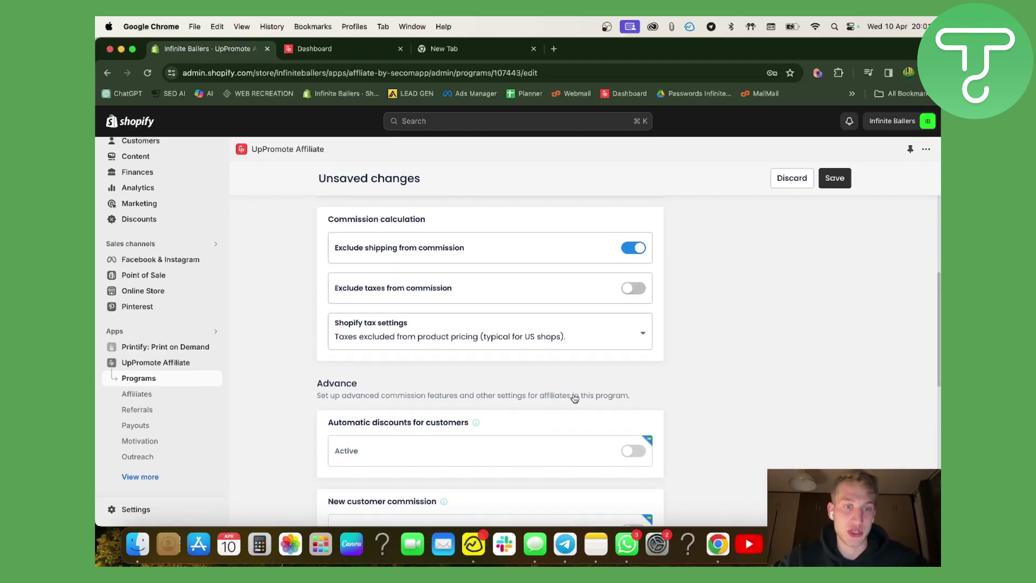
{"action": "scroll", "coordinate": [424, 359], "scroll_direction": "down", "scroll_amount": 2}
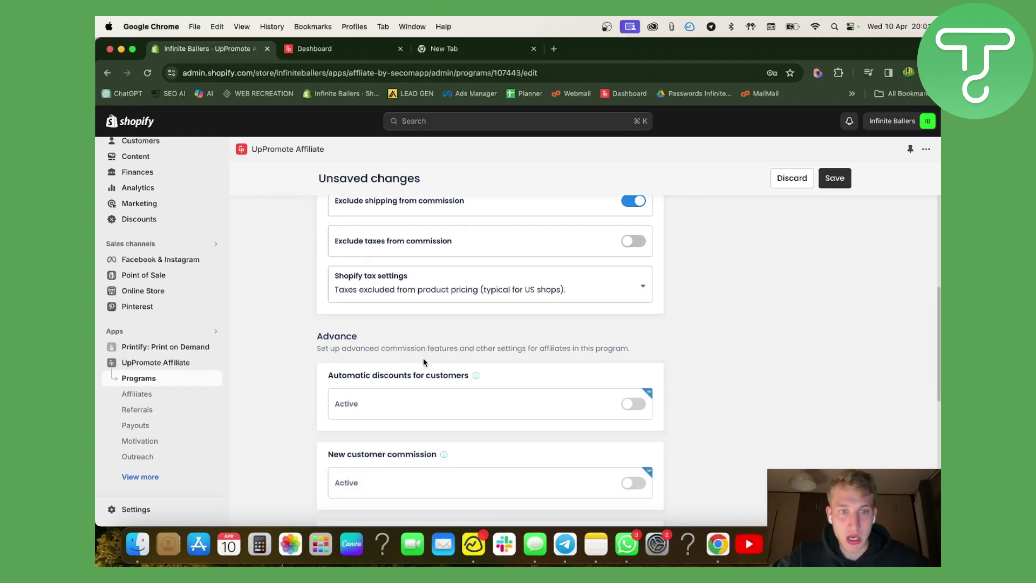
{"action": "scroll", "coordinate": [423, 362], "scroll_direction": "down", "scroll_amount": 7}
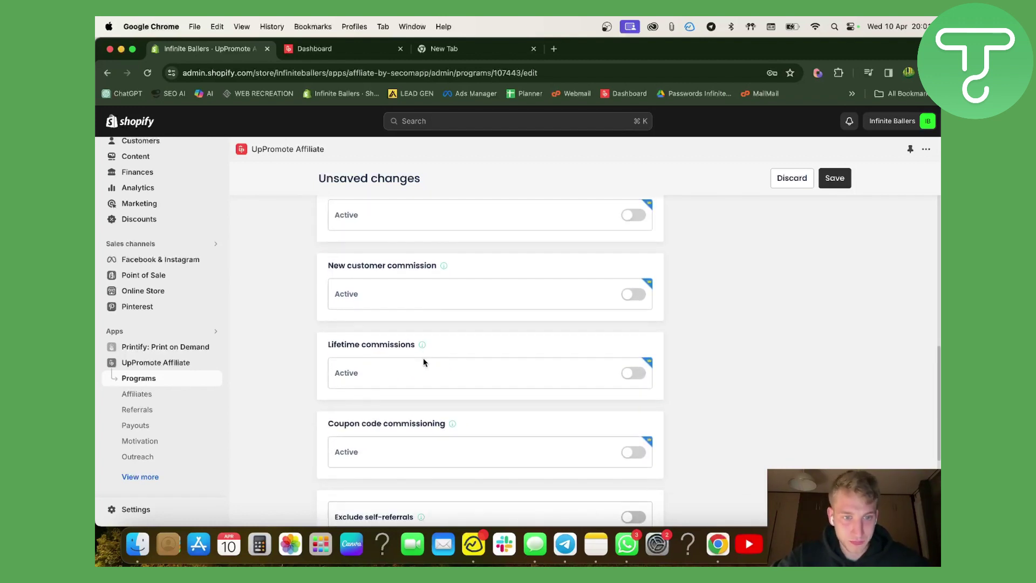
{"action": "scroll", "coordinate": [425, 362], "scroll_direction": "down", "scroll_amount": 8}
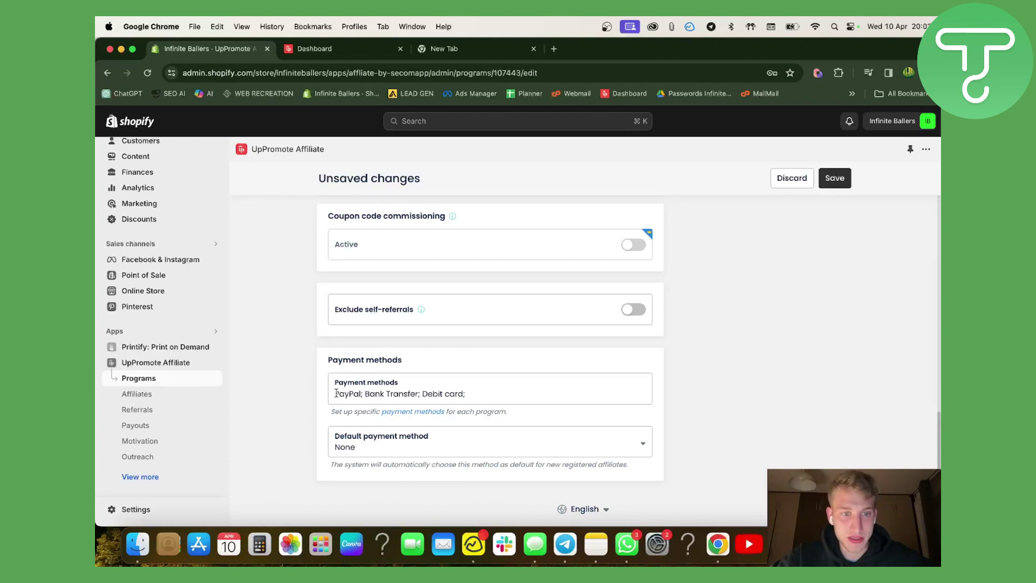
{"action": "left_click_drag", "start_coordinate": [336, 393], "coordinate": [482, 394]}
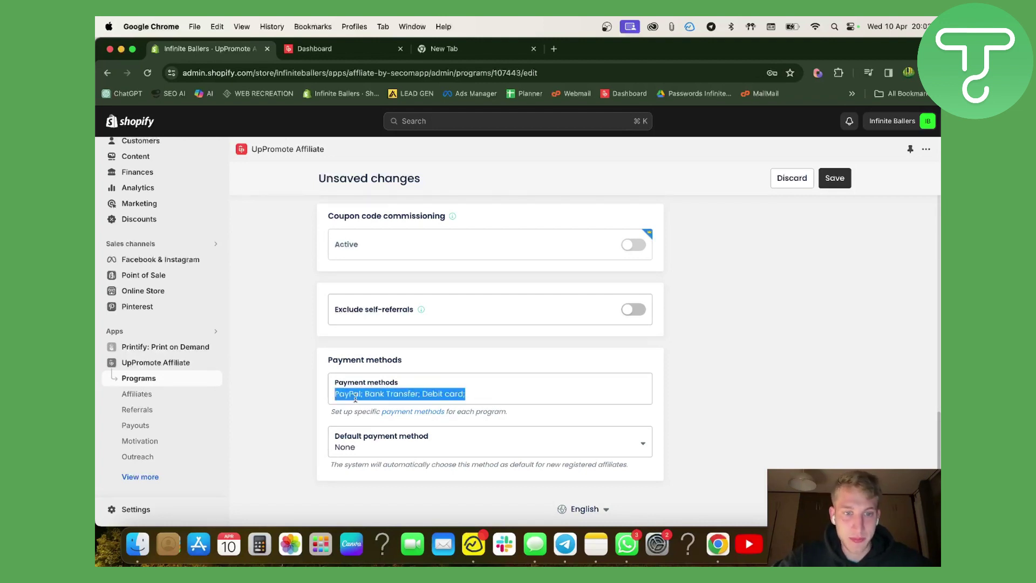
{"action": "left_click", "coordinate": [481, 393]}
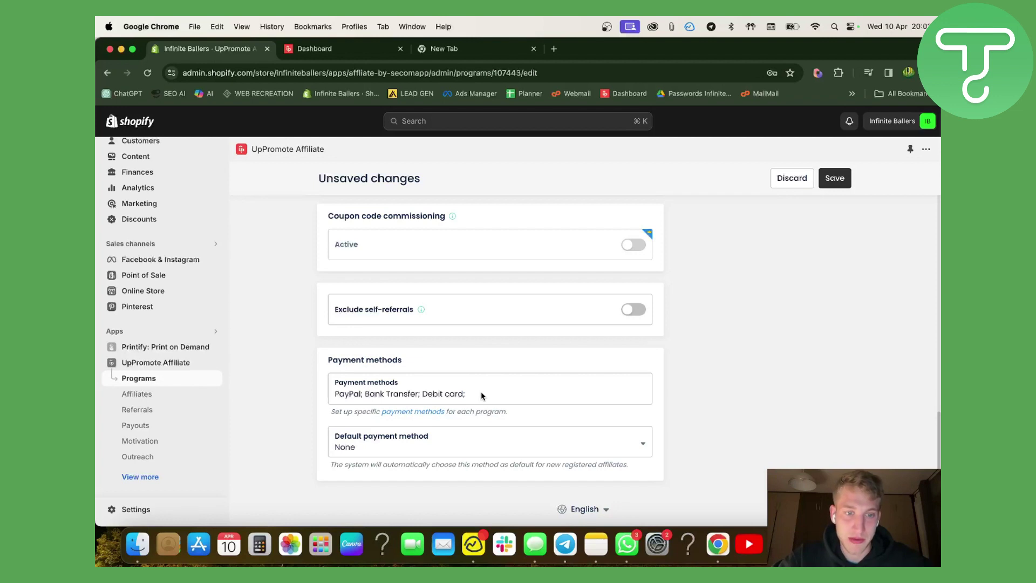
Try Bank Transfer as the default payment method and set it back to None.
{"action": "left_click", "coordinate": [463, 438]}
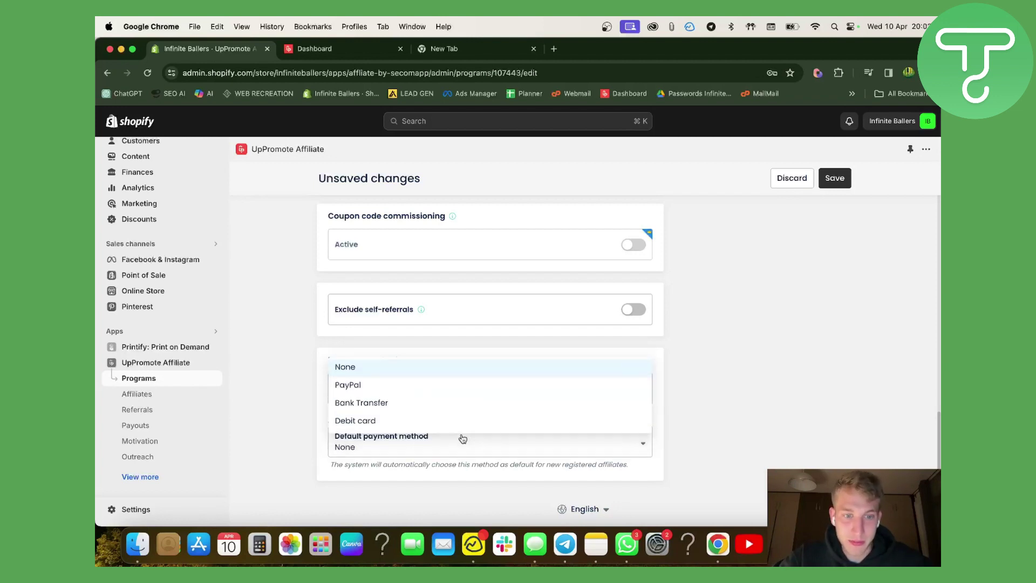
{"action": "left_click", "coordinate": [535, 408]}
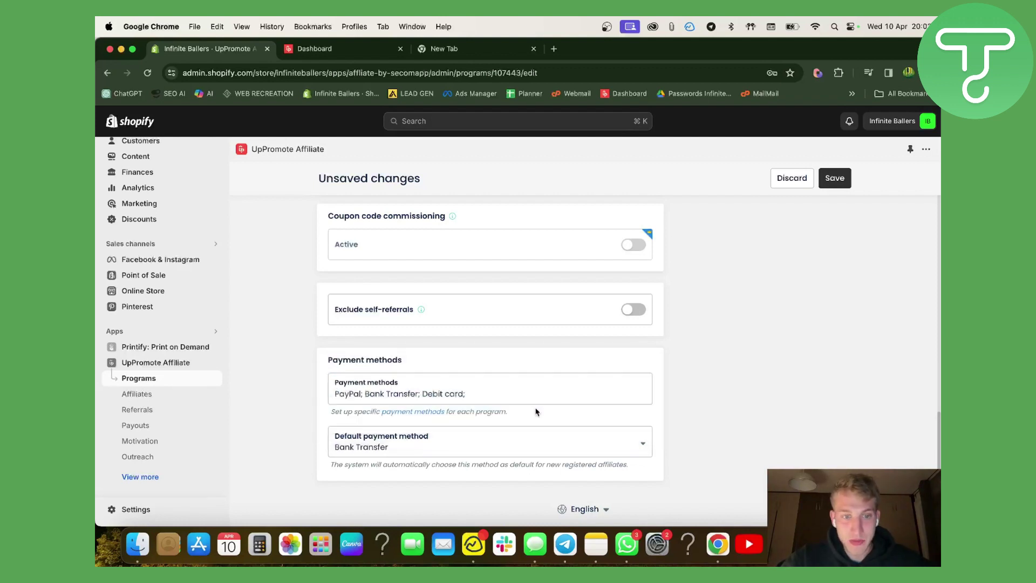
{"action": "left_click", "coordinate": [380, 438]}
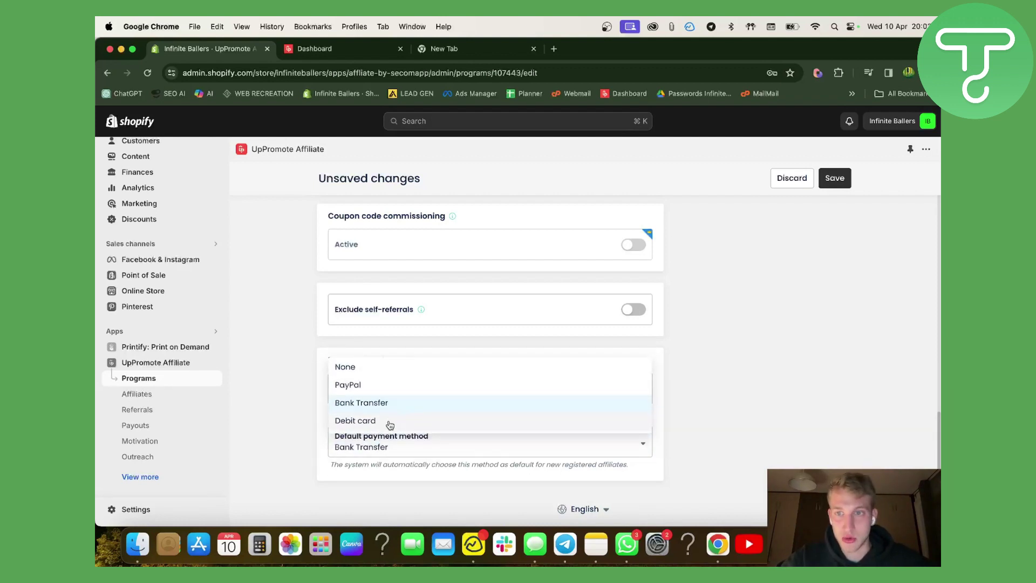
{"action": "left_click", "coordinate": [402, 372]}
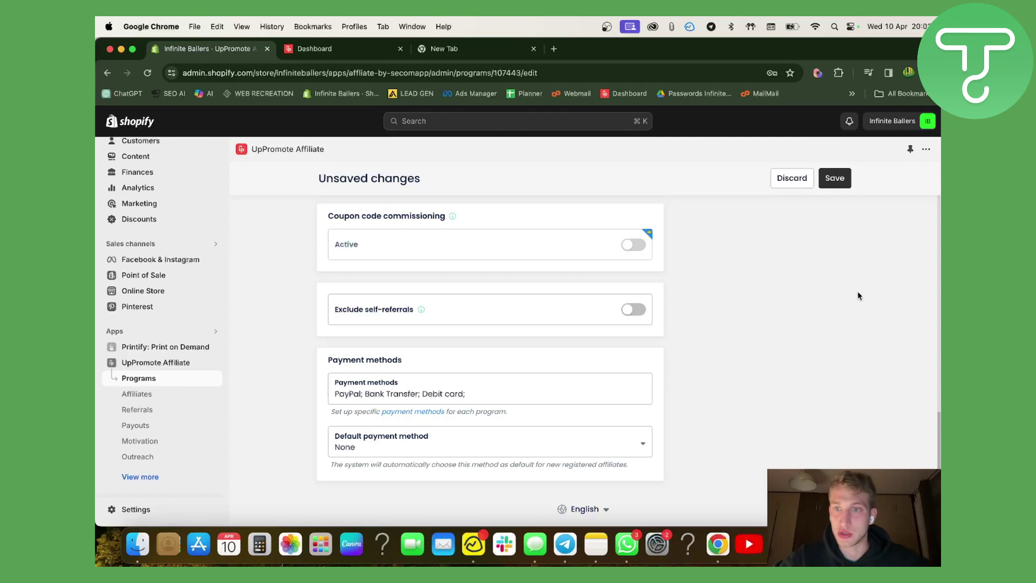
Save the edited program and open UpPromote's Affiliates page.
{"action": "left_click", "coordinate": [845, 179]}
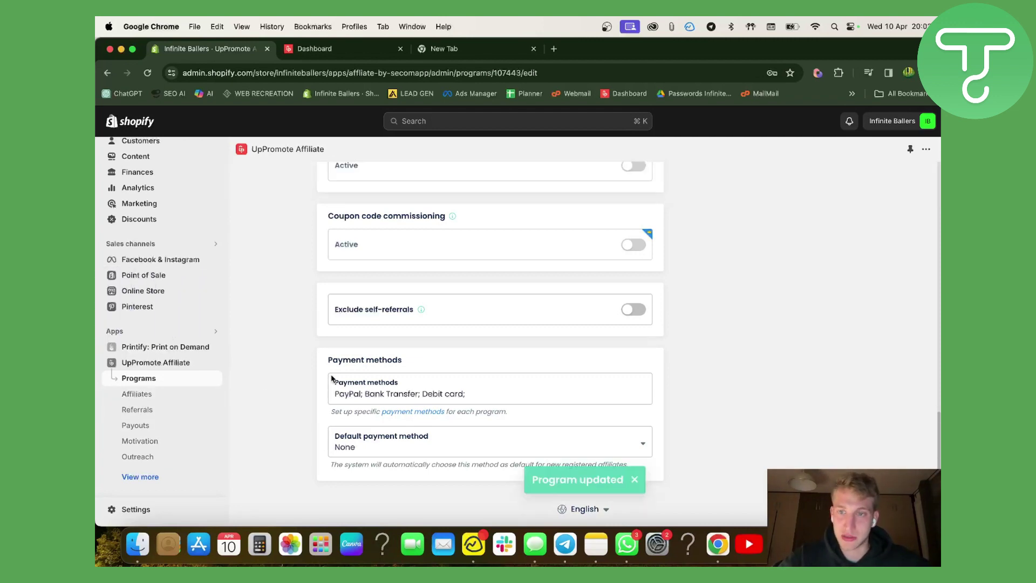
{"action": "left_click", "coordinate": [149, 397]}
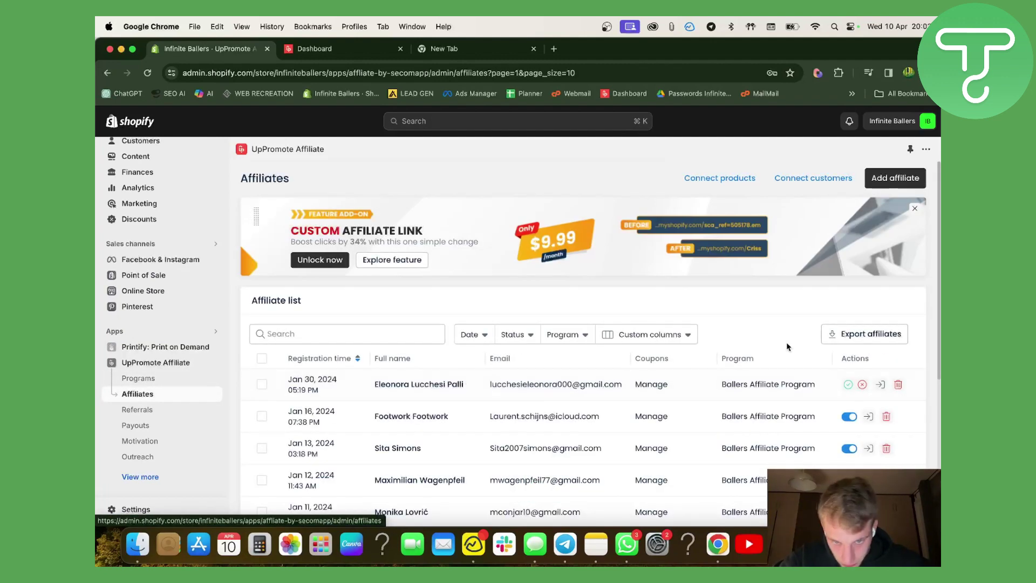
Review the affiliate list, including the number of entries and the registered affiliates' email addresses.
{"action": "scroll", "coordinate": [646, 437], "scroll_direction": "down", "scroll_amount": 5}
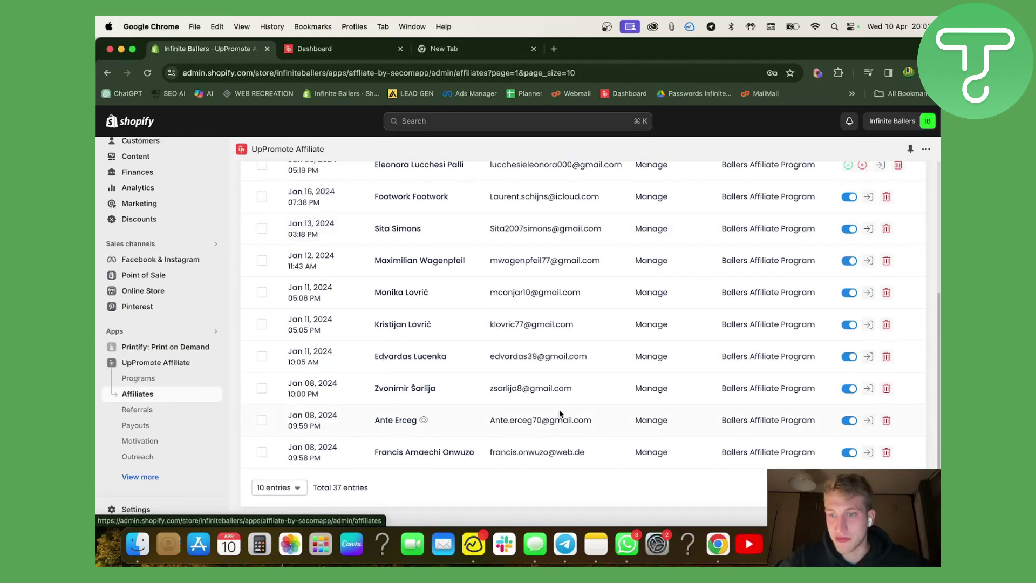
{"action": "scroll", "coordinate": [559, 414], "scroll_direction": "down", "scroll_amount": 1}
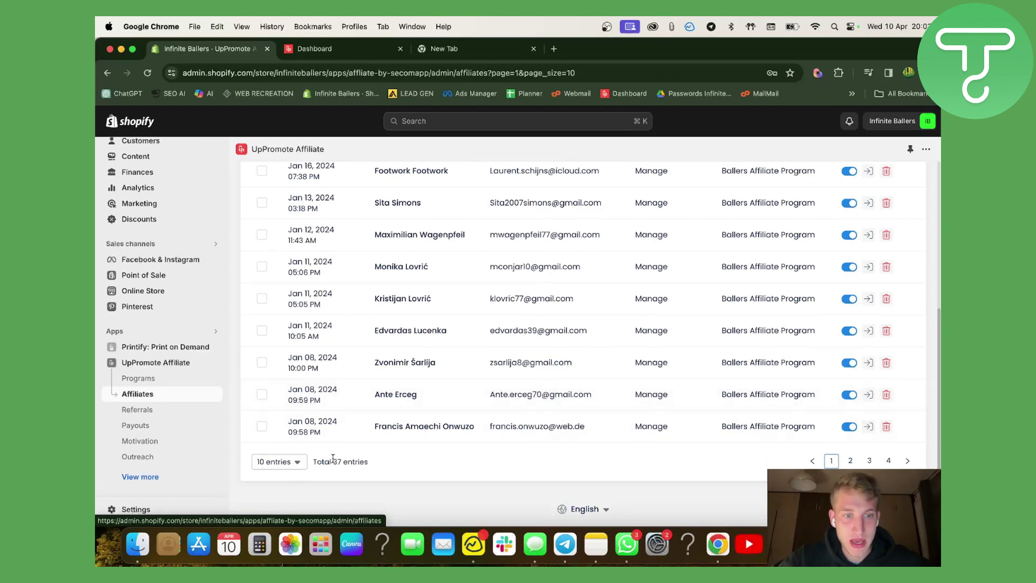
{"action": "left_click_drag", "start_coordinate": [372, 462], "coordinate": [312, 464]}
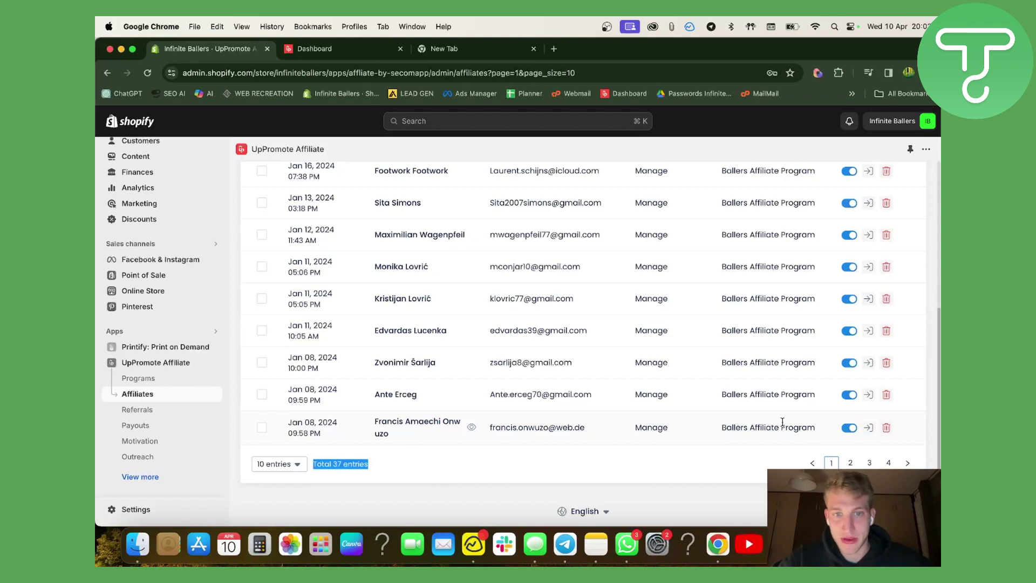
{"action": "scroll", "coordinate": [782, 243], "scroll_direction": "up", "scroll_amount": 3}
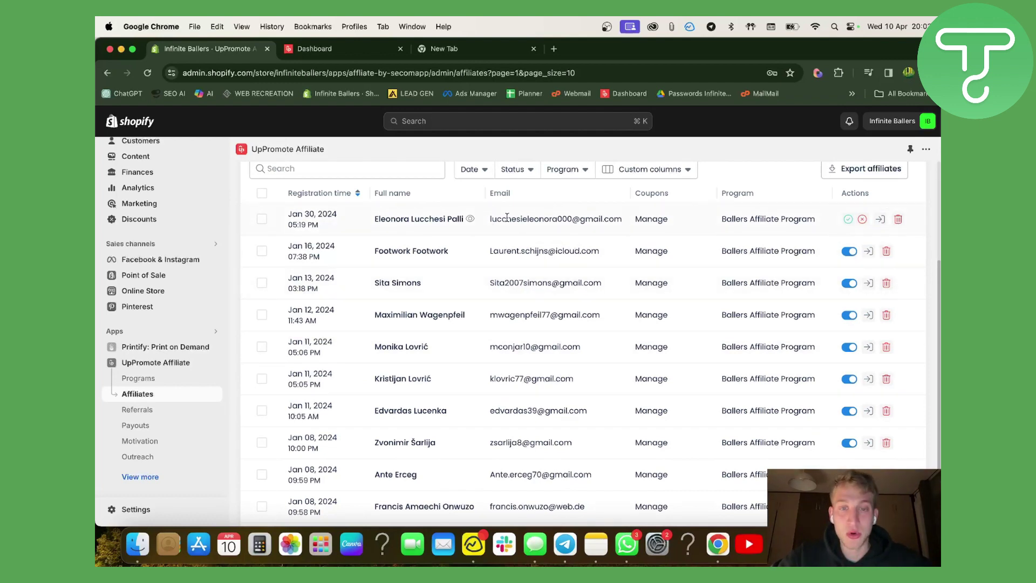
{"action": "scroll", "coordinate": [565, 222], "scroll_direction": "up", "scroll_amount": 1}
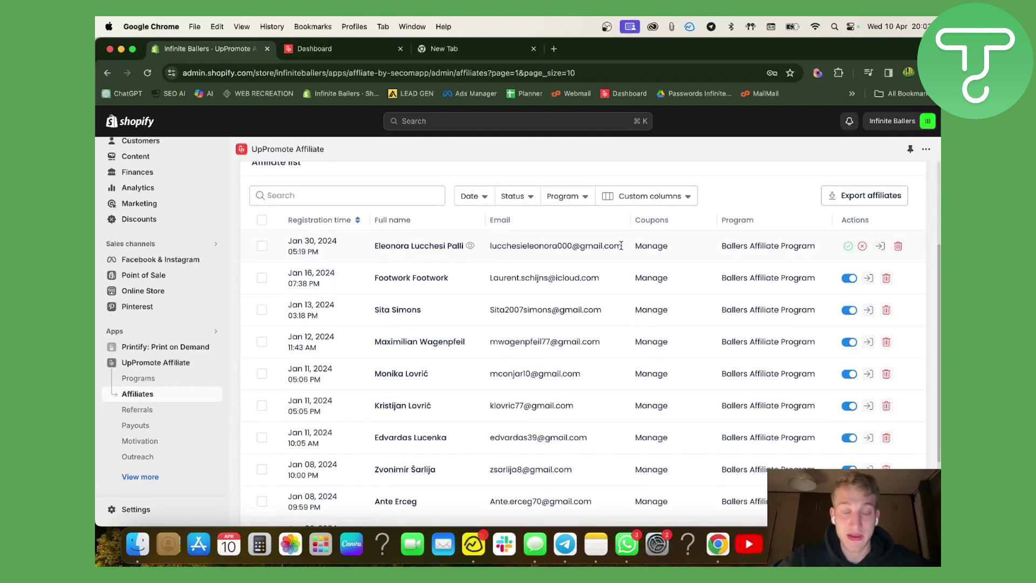
{"action": "left_click_drag", "start_coordinate": [622, 246], "coordinate": [490, 246]}
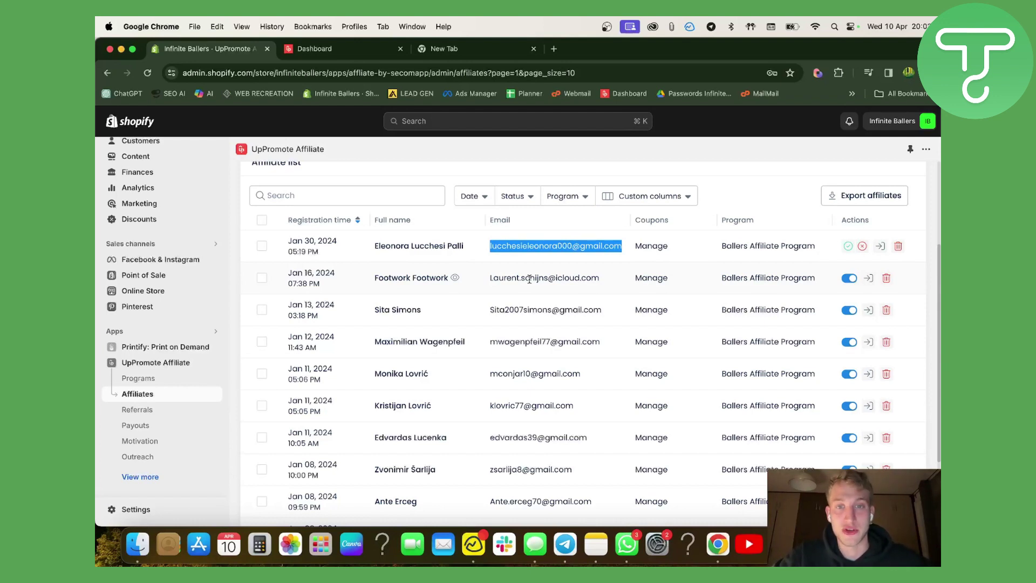
{"action": "scroll", "coordinate": [542, 275], "scroll_direction": "down", "scroll_amount": 2}
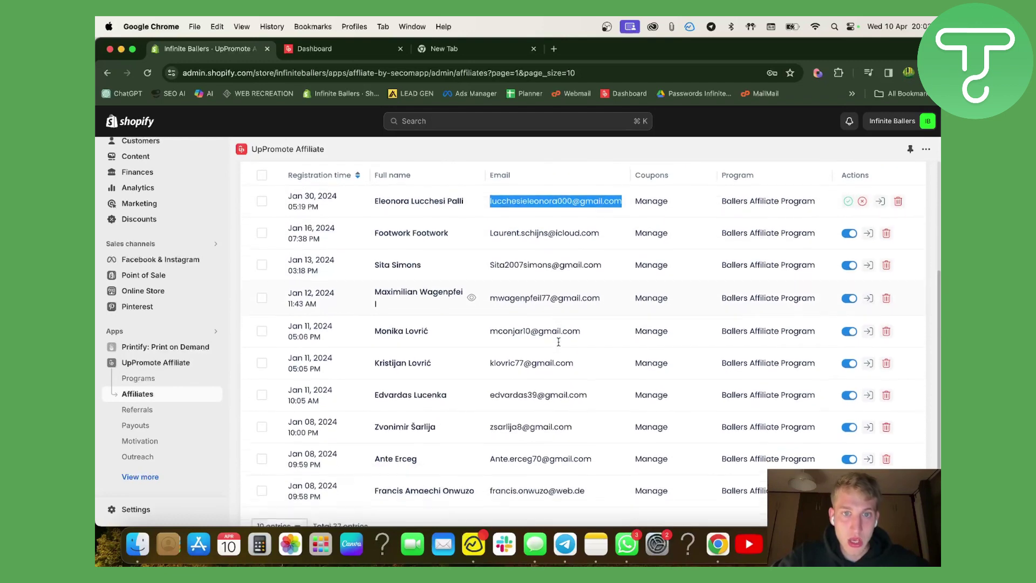
{"action": "scroll", "coordinate": [519, 264], "scroll_direction": "up", "scroll_amount": 3}
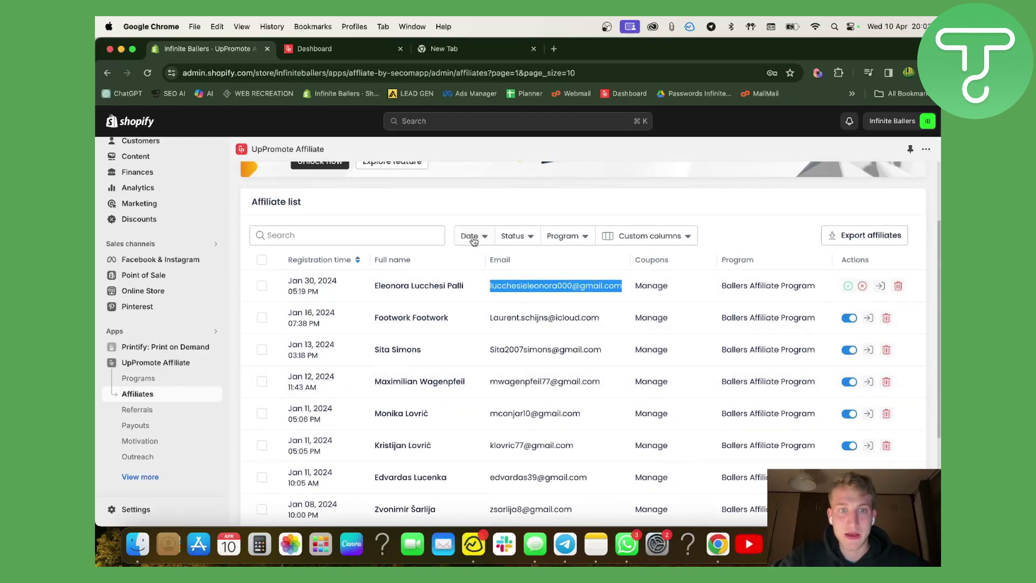
Filter the affiliate list to the last 90 days and remove the date filter again.
{"action": "left_click", "coordinate": [472, 237]}
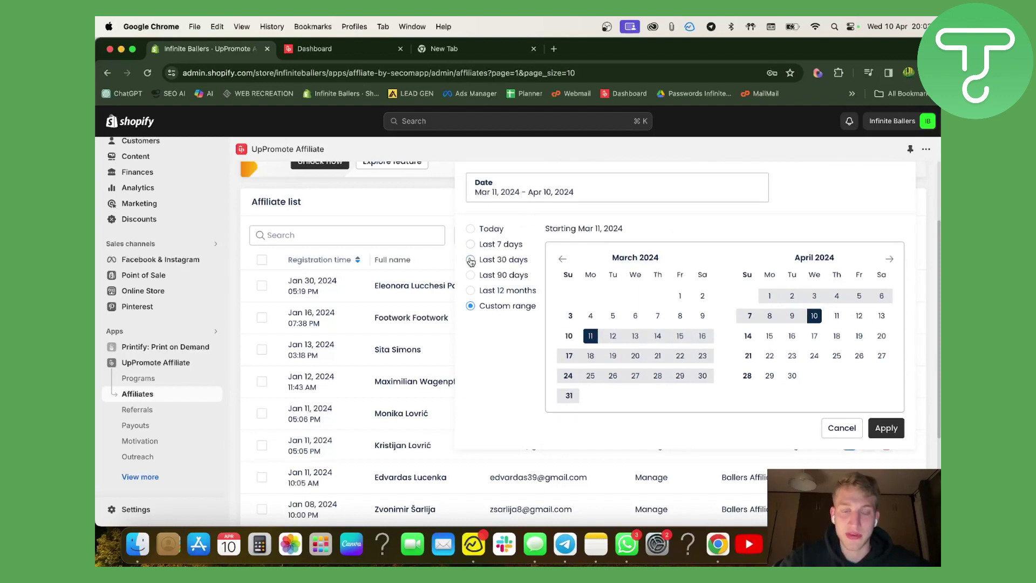
{"action": "left_click", "coordinate": [471, 274]}
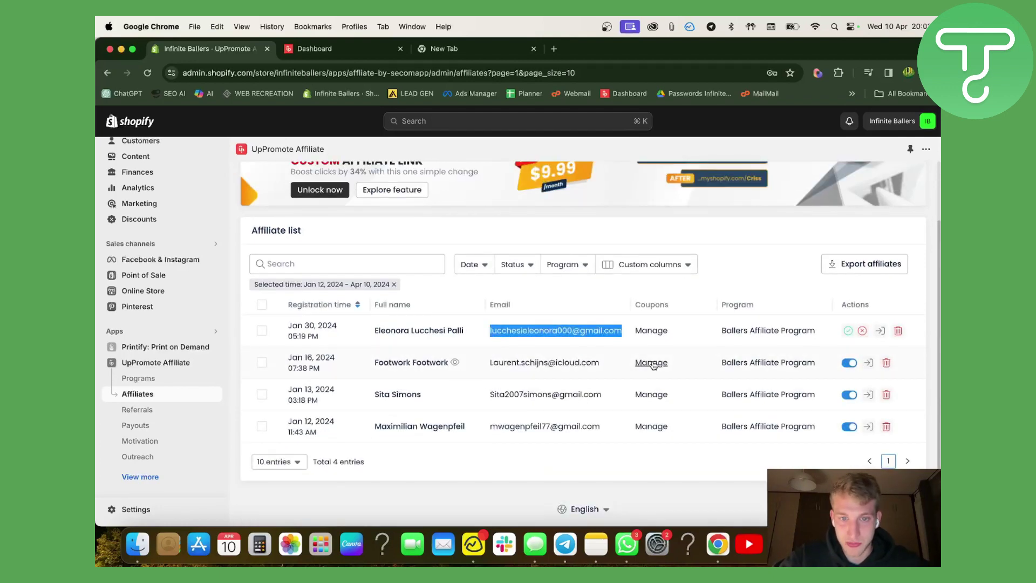
{"action": "left_click", "coordinate": [490, 465]}
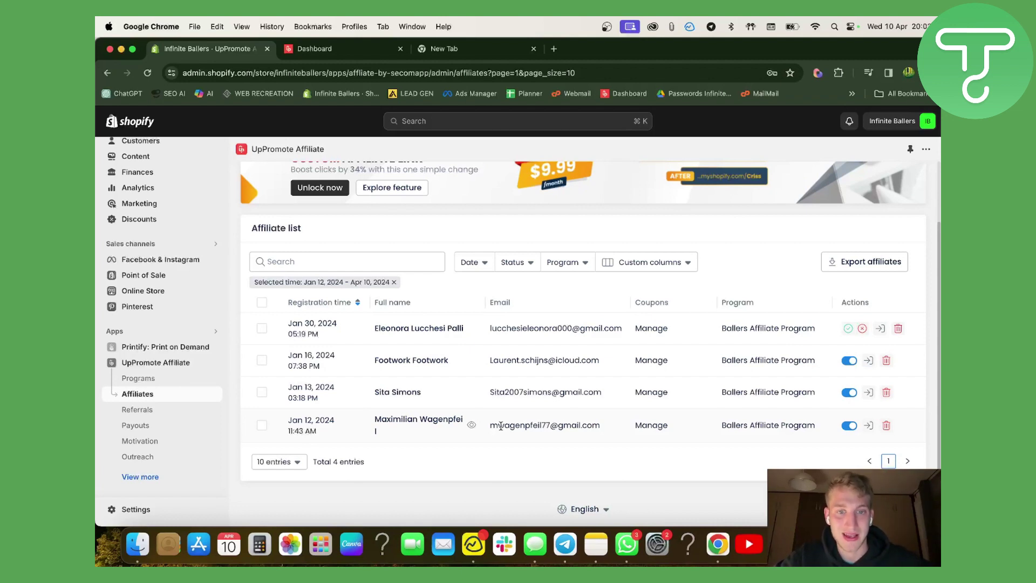
{"action": "left_click", "coordinate": [394, 285]}
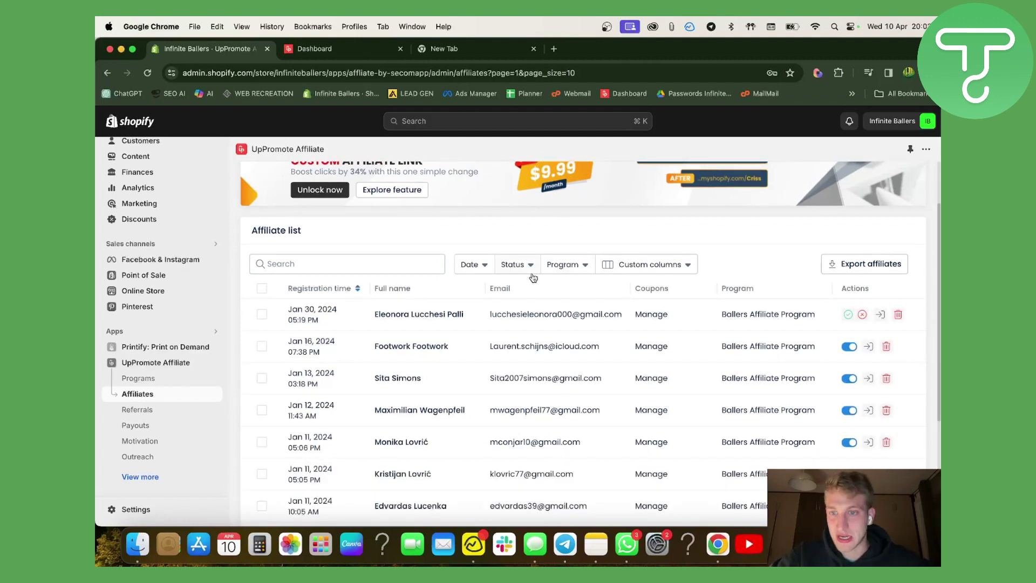
Open UpPromote's Referrals page and examine the total sales and commission of each recorded referral.
{"action": "left_click", "coordinate": [149, 415]}
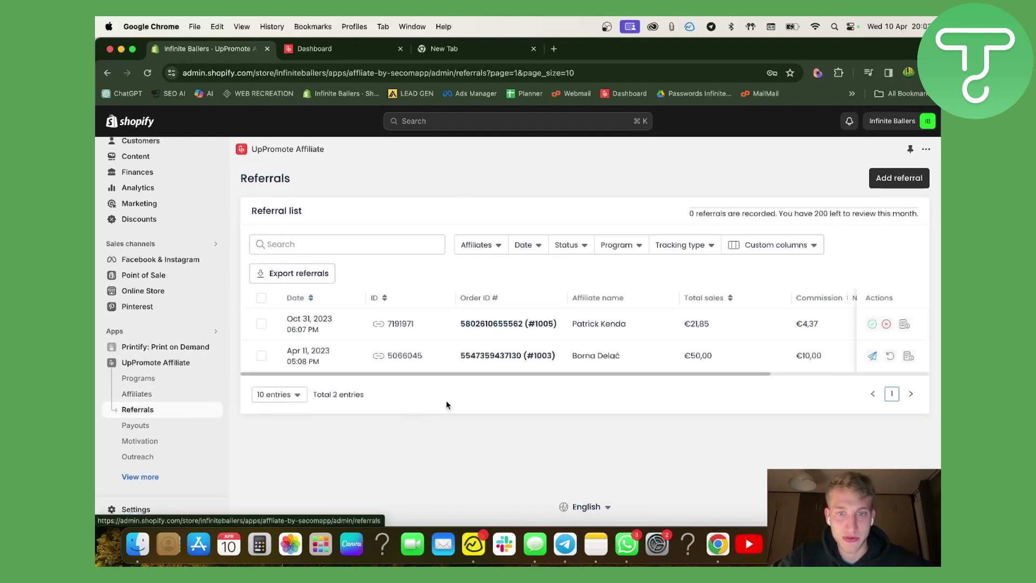
{"action": "scroll", "coordinate": [743, 319], "scroll_direction": "right", "scroll_amount": 2}
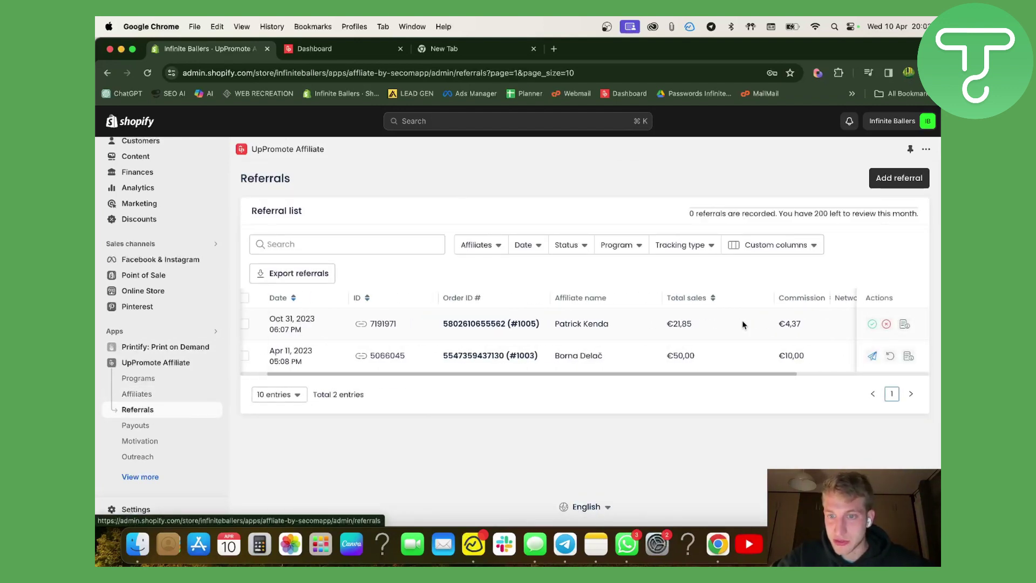
{"action": "scroll", "coordinate": [743, 319], "scroll_direction": "left", "scroll_amount": 2}
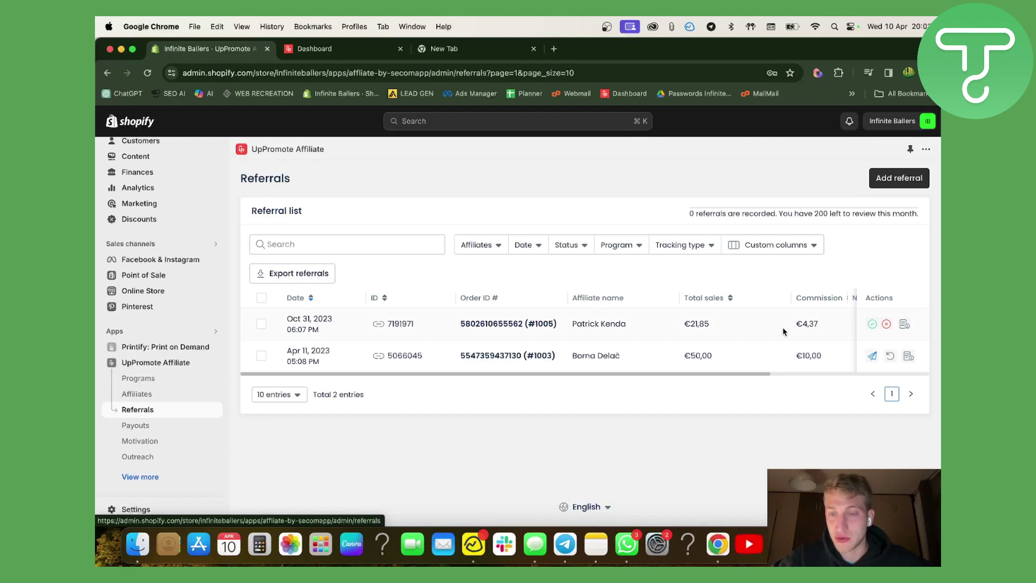
{"action": "scroll", "coordinate": [775, 330], "scroll_direction": "right", "scroll_amount": 3}
{"action": "scroll", "coordinate": [775, 329], "scroll_direction": "left", "scroll_amount": 3}
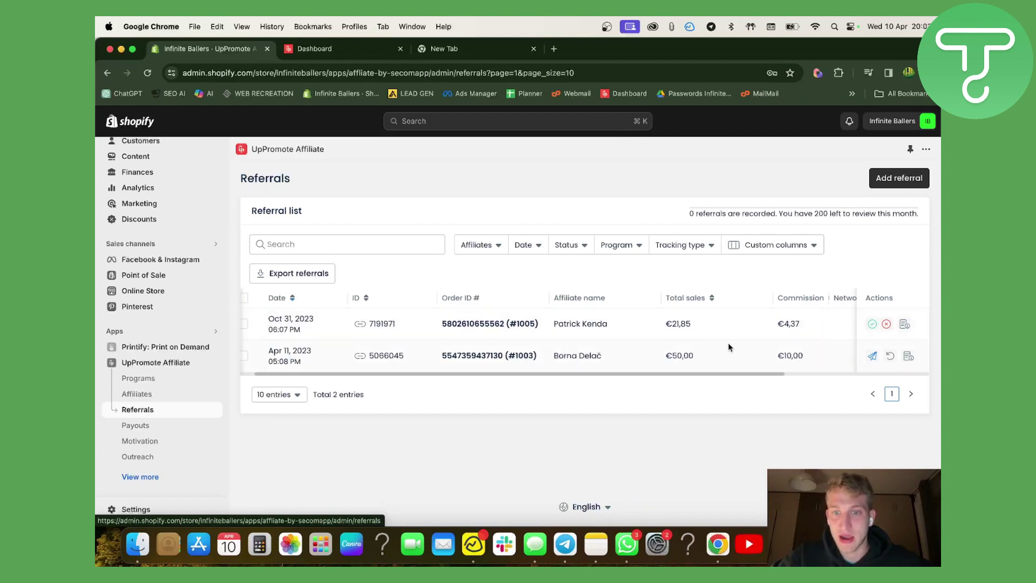
{"action": "scroll", "coordinate": [728, 342], "scroll_direction": "right", "scroll_amount": 3}
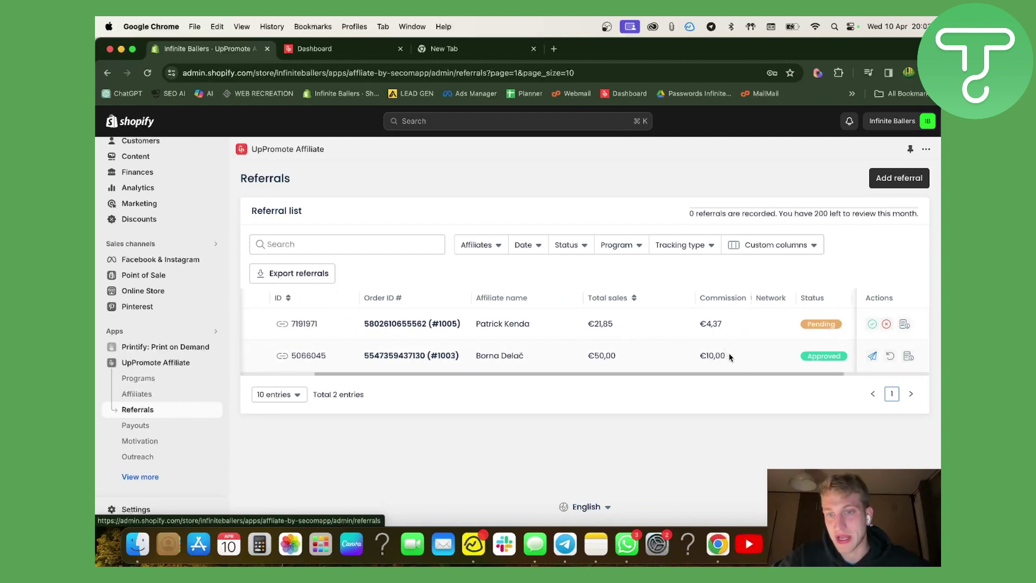
{"action": "double_click", "coordinate": [728, 356]}
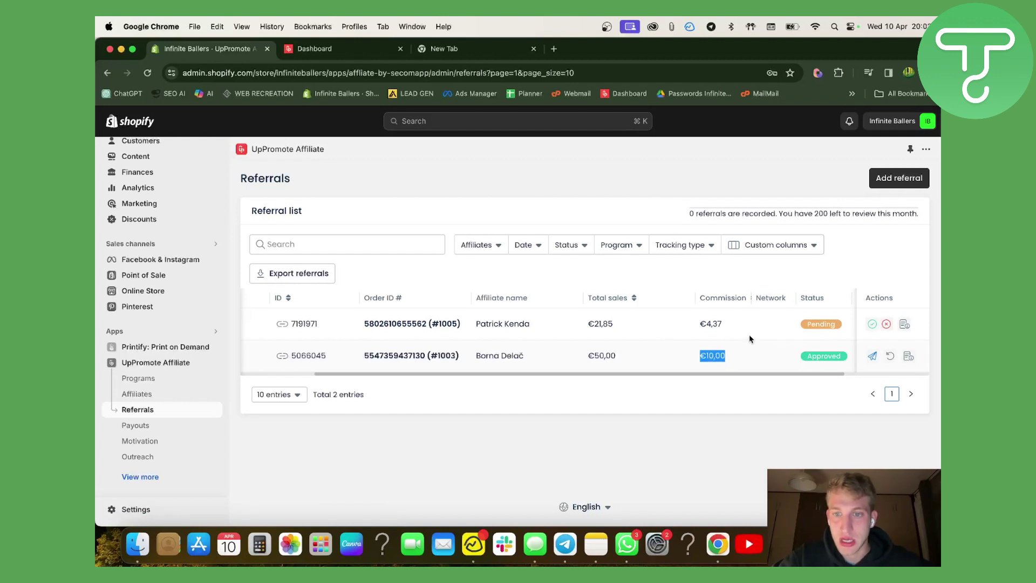
{"action": "left_click_drag", "start_coordinate": [733, 324], "coordinate": [663, 327]}
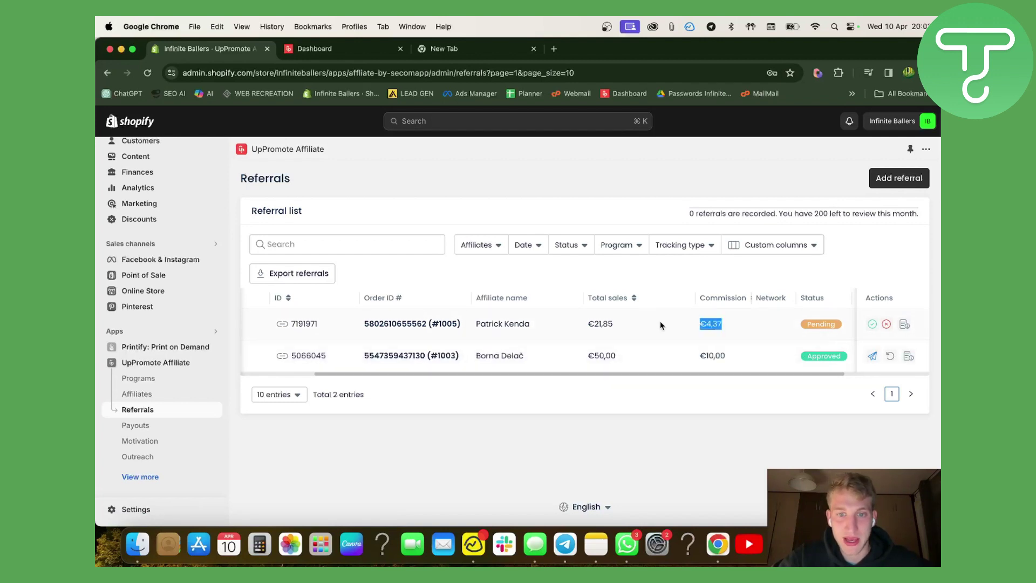
{"action": "left_click", "coordinate": [630, 324]}
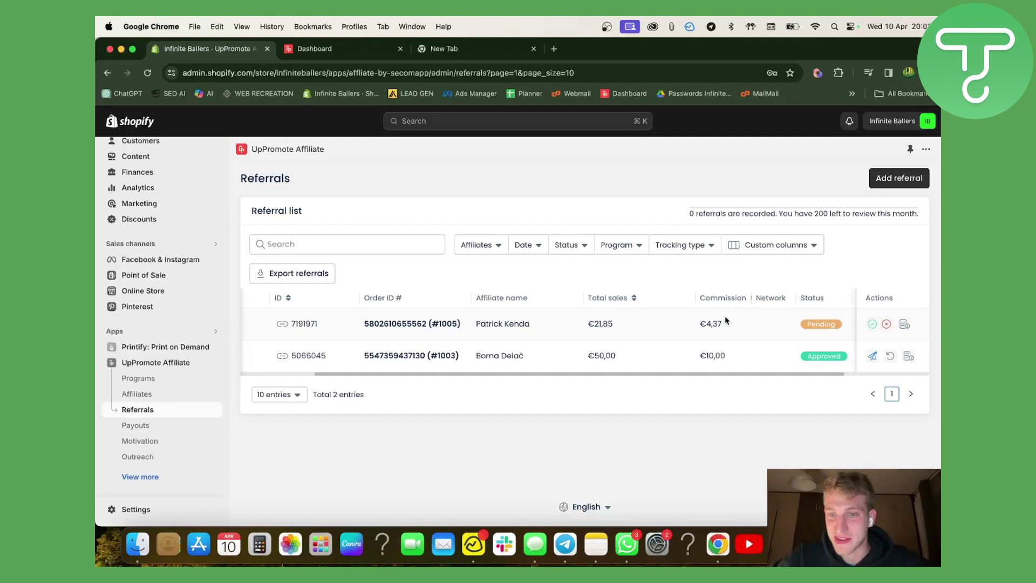
{"action": "left_click_drag", "start_coordinate": [724, 323], "coordinate": [674, 323]}
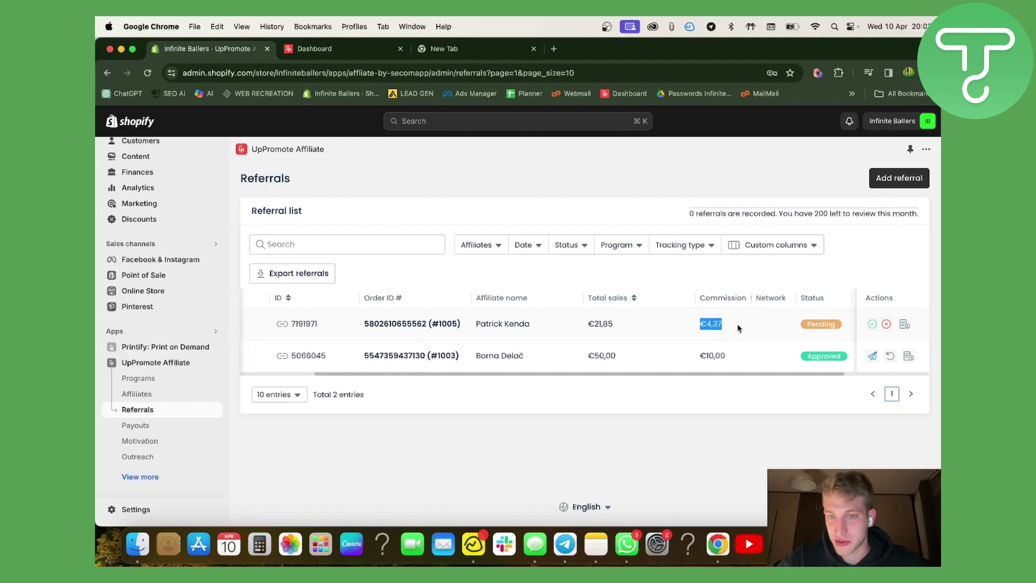
Examine the status column of the referral list, comparing the pending referral with the approved one.
{"action": "scroll", "coordinate": [738, 327], "scroll_direction": "right", "scroll_amount": 2}
{"action": "scroll", "coordinate": [739, 327], "scroll_direction": "right", "scroll_amount": 3}
{"action": "scroll", "coordinate": [738, 328], "scroll_direction": "left", "scroll_amount": 5}
{"action": "scroll", "coordinate": [738, 328], "scroll_direction": "right", "scroll_amount": 5}
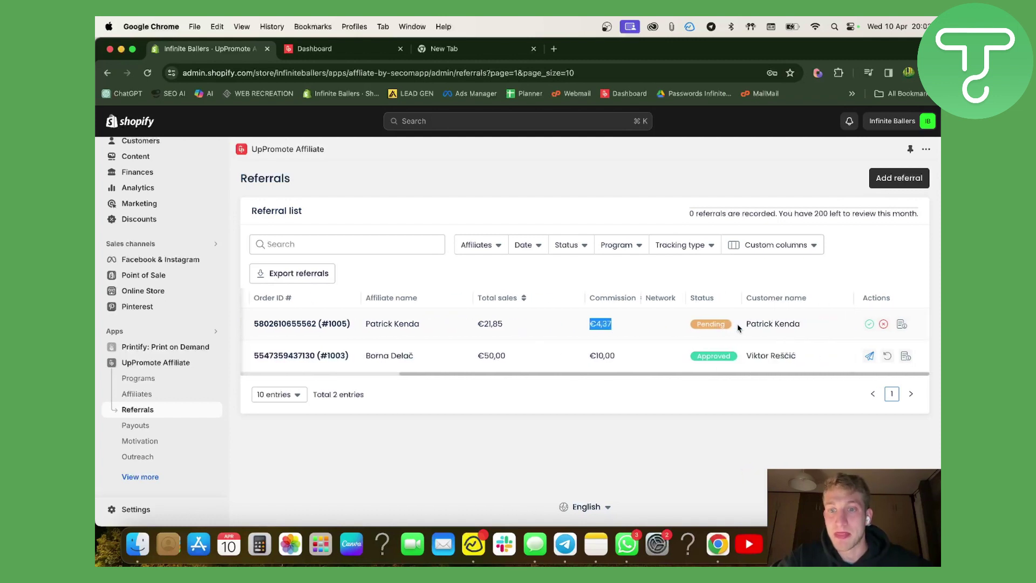
{"action": "double_click", "coordinate": [703, 296]}
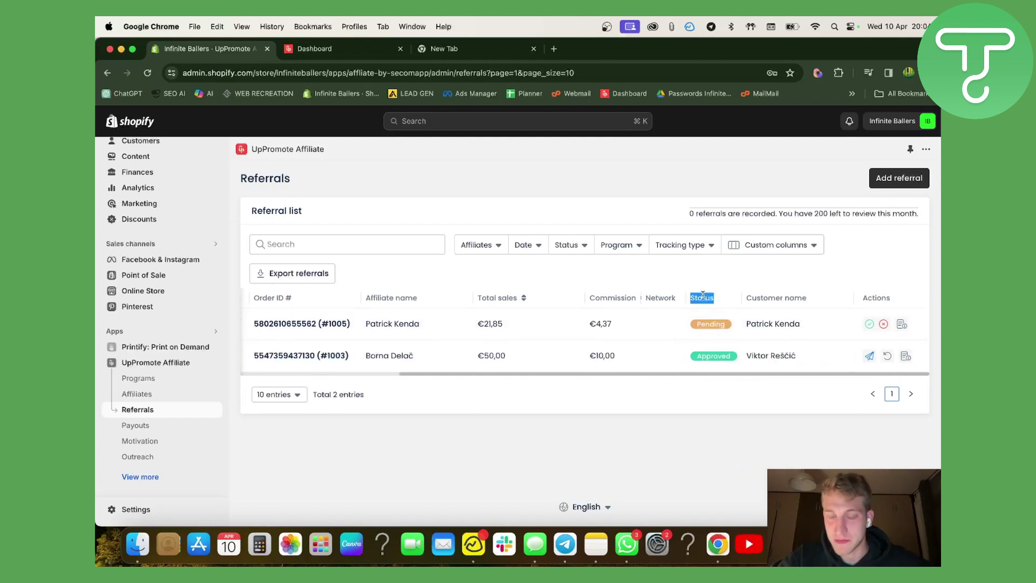
{"action": "left_click", "coordinate": [718, 326]}
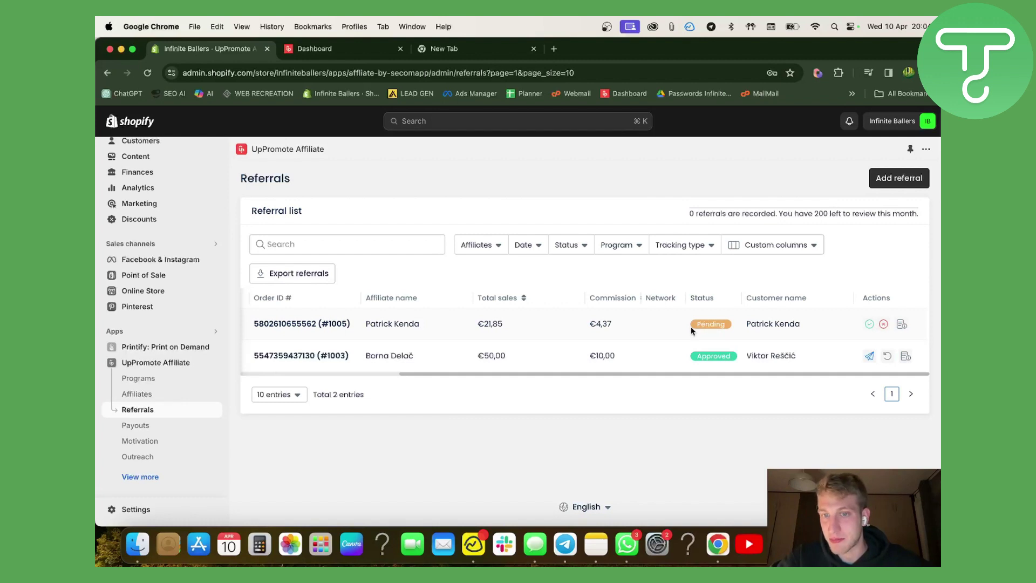
{"action": "double_click", "coordinate": [711, 324]}
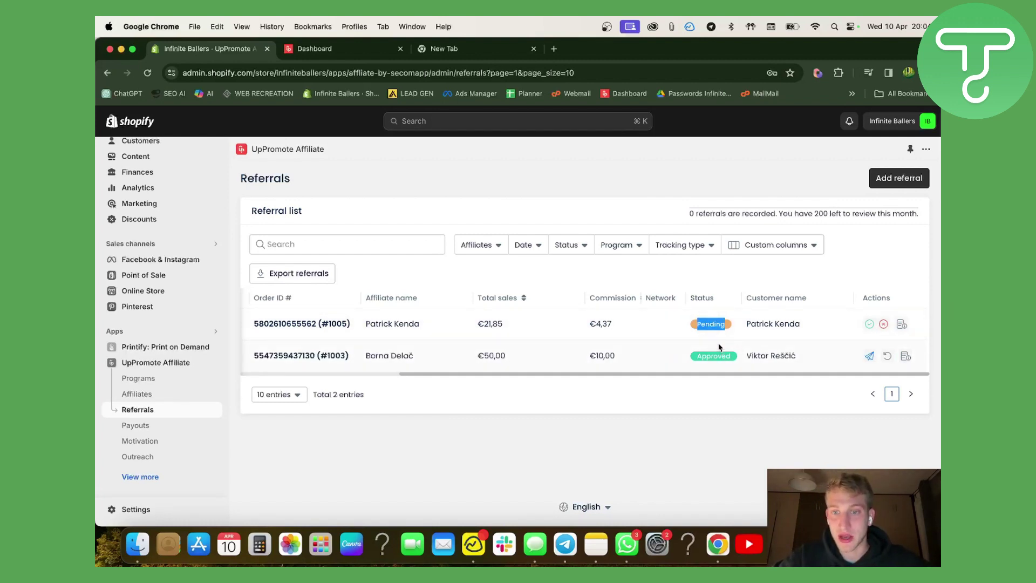
{"action": "left_click", "coordinate": [627, 351]}
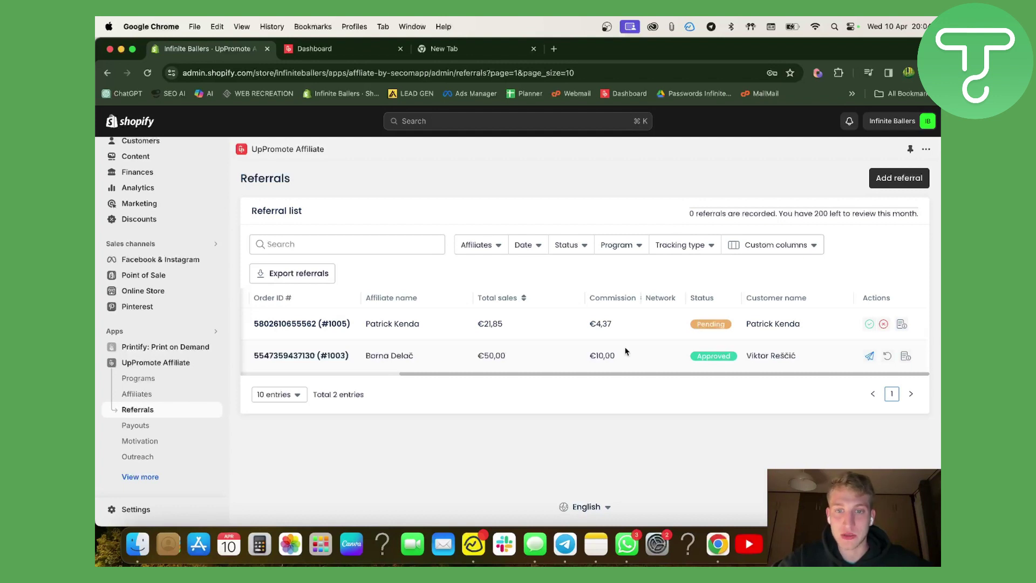
{"action": "double_click", "coordinate": [698, 355]}
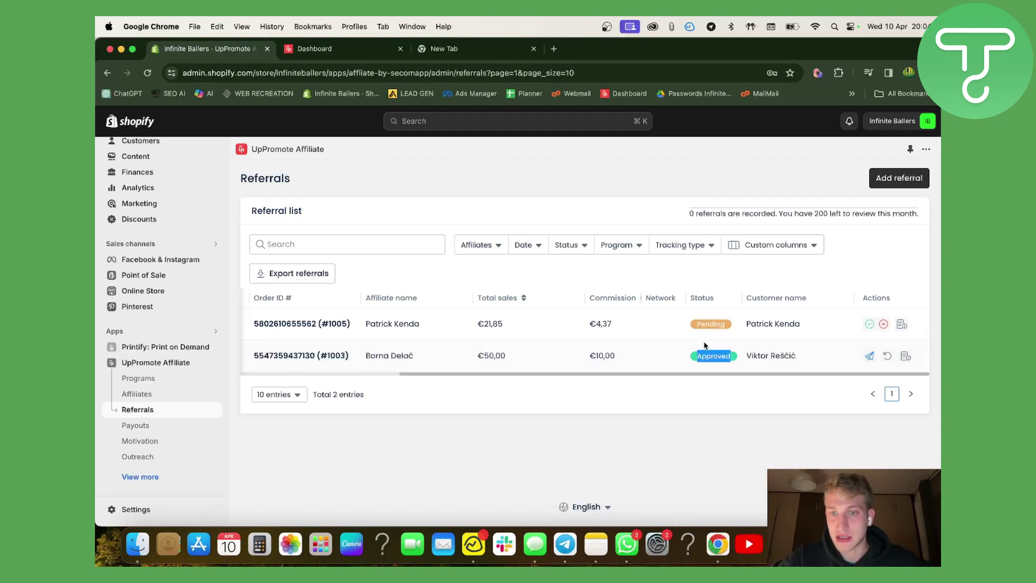
{"action": "left_click", "coordinate": [712, 356]}
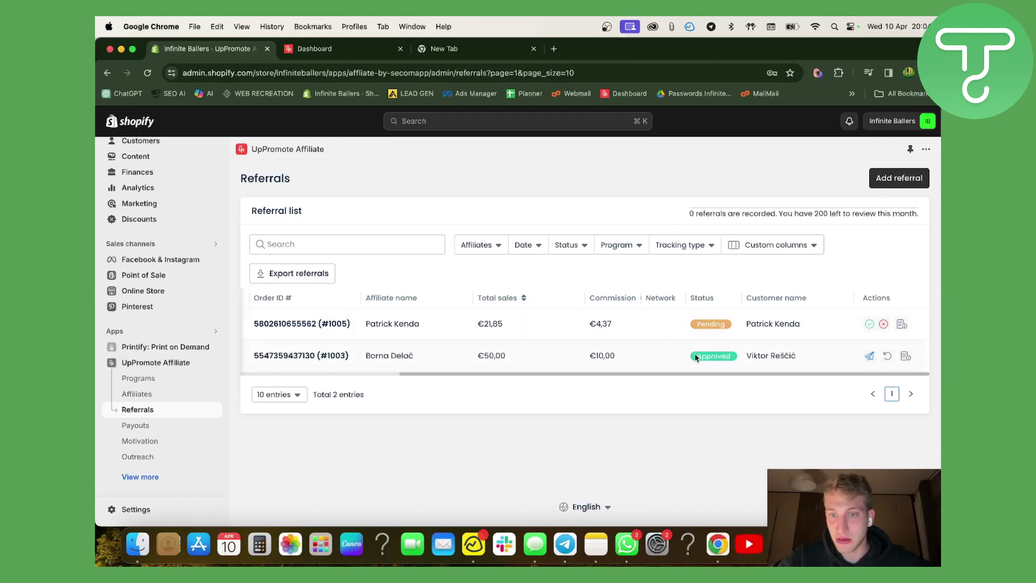
Approve the pending referral dated Oct 31, 2023 in the referral list.
{"action": "left_click", "coordinate": [868, 325]}
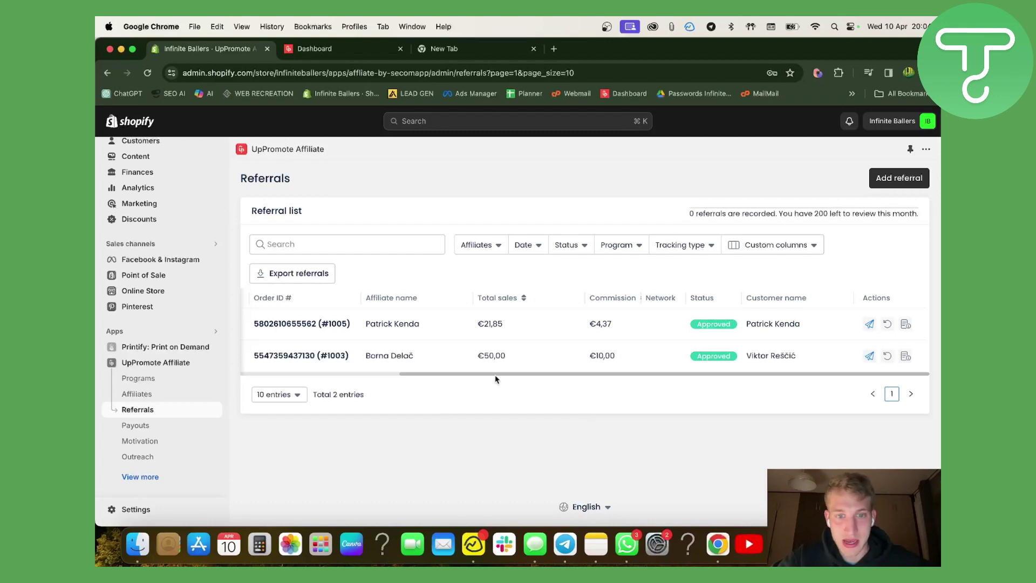
{"action": "left_click_drag", "start_coordinate": [495, 379], "coordinate": [454, 378]}
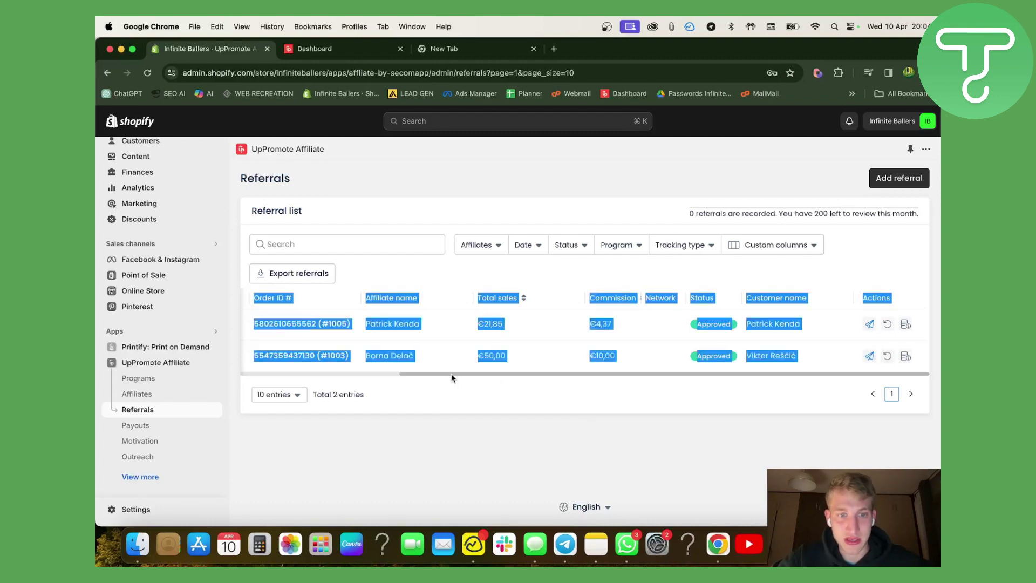
{"action": "left_click", "coordinate": [571, 361]}
Check the payment methods of the approved referrals under Payouts and return to UpPromote's Programs page.
{"action": "left_click", "coordinate": [178, 430]}
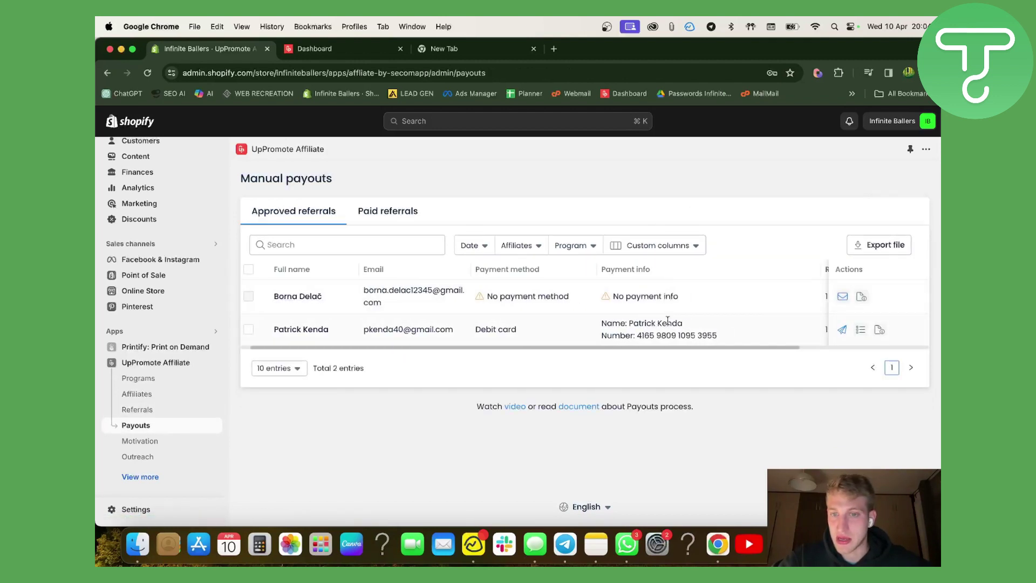
{"action": "double_click", "coordinate": [517, 296]}
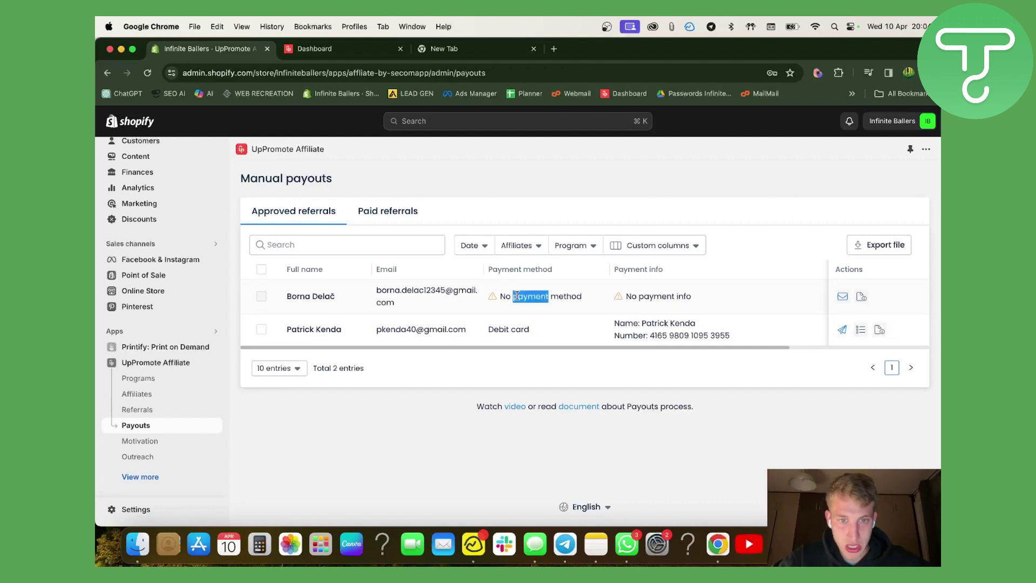
{"action": "left_click", "coordinate": [490, 300], "text": "shift"}
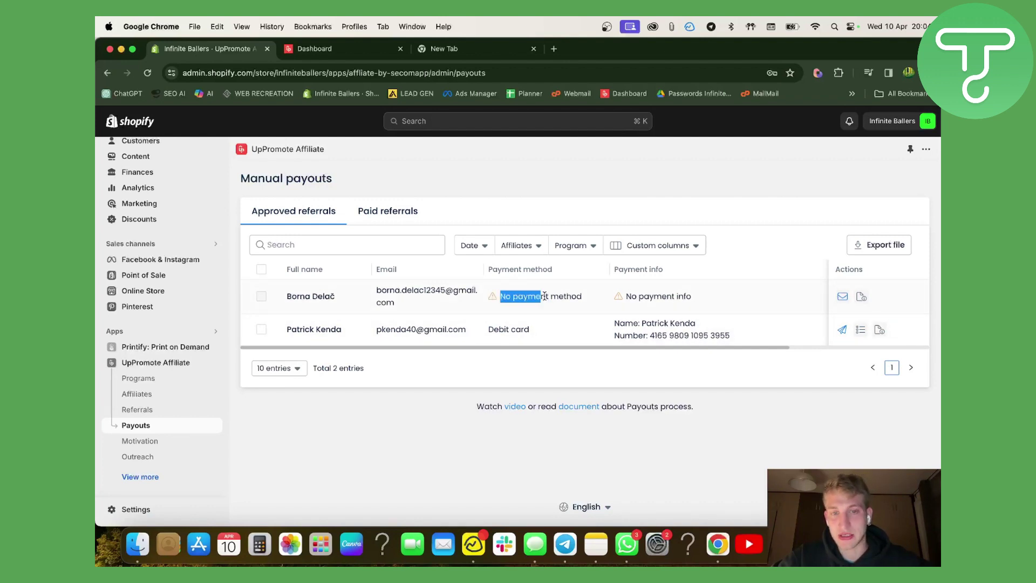
{"action": "triple_click", "coordinate": [585, 301]}
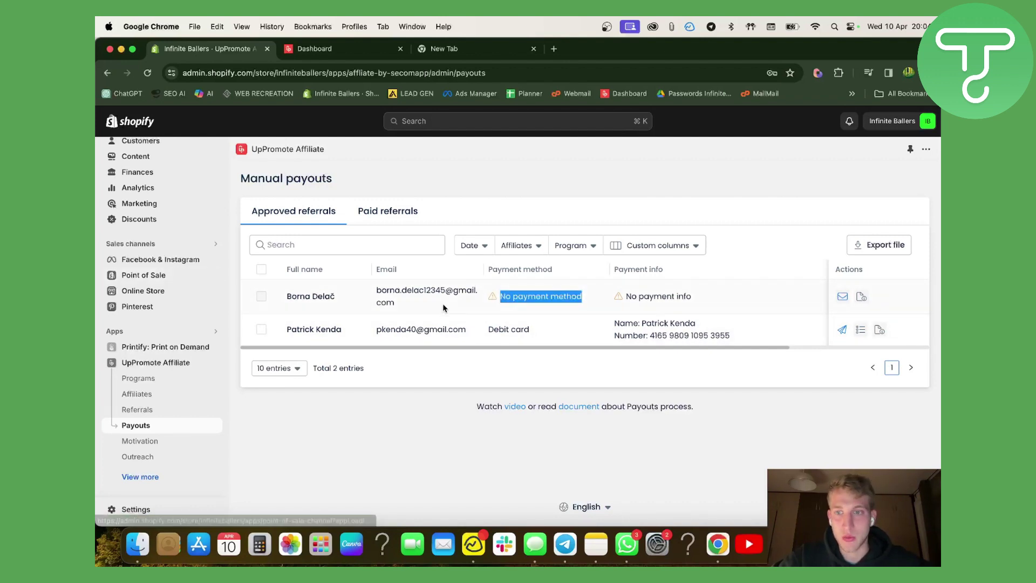
{"action": "left_click", "coordinate": [173, 387]}
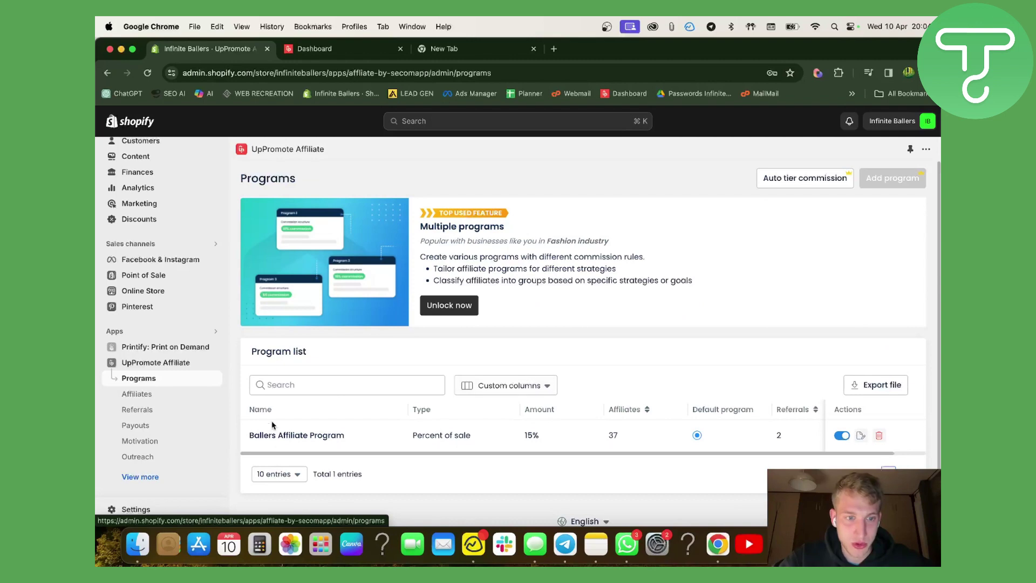
Set Debit card as the default payment method of the Ballers Affiliate Program and save the program.
{"action": "left_click", "coordinate": [280, 436]}
{"action": "scroll", "coordinate": [458, 391], "scroll_direction": "down", "scroll_amount": 15}
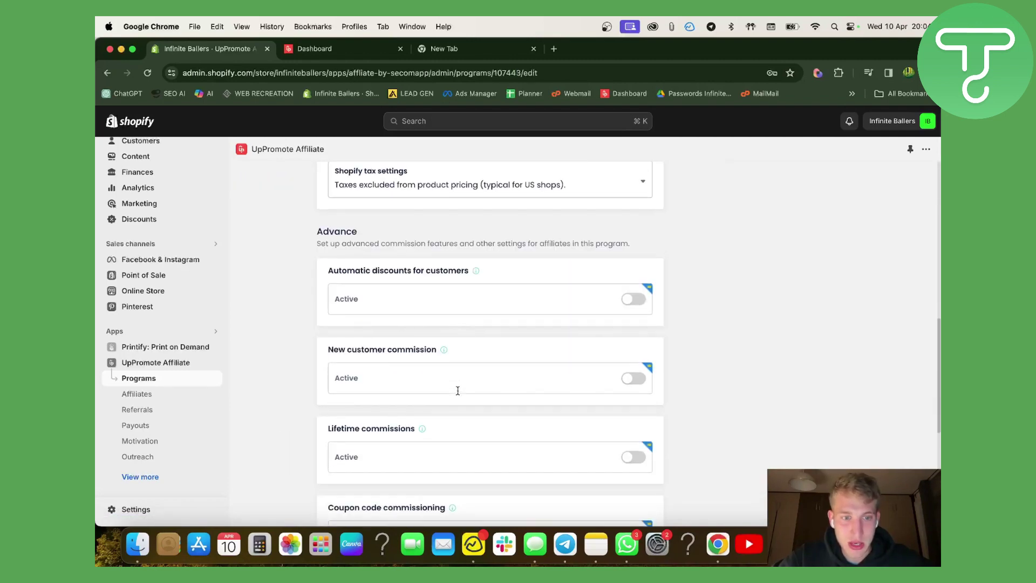
{"action": "scroll", "coordinate": [458, 390], "scroll_direction": "down", "scroll_amount": 3}
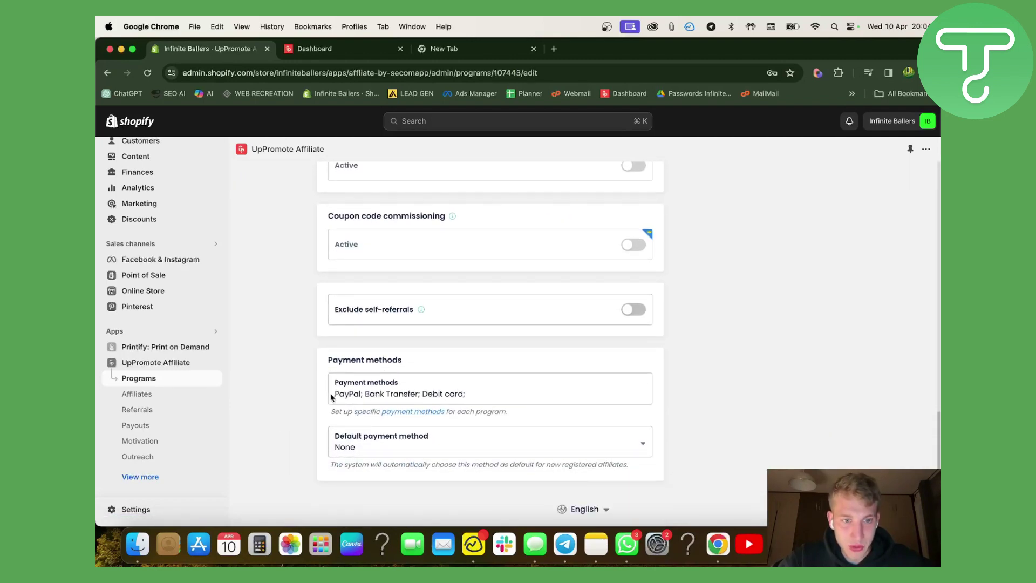
{"action": "triple_click", "coordinate": [530, 395]}
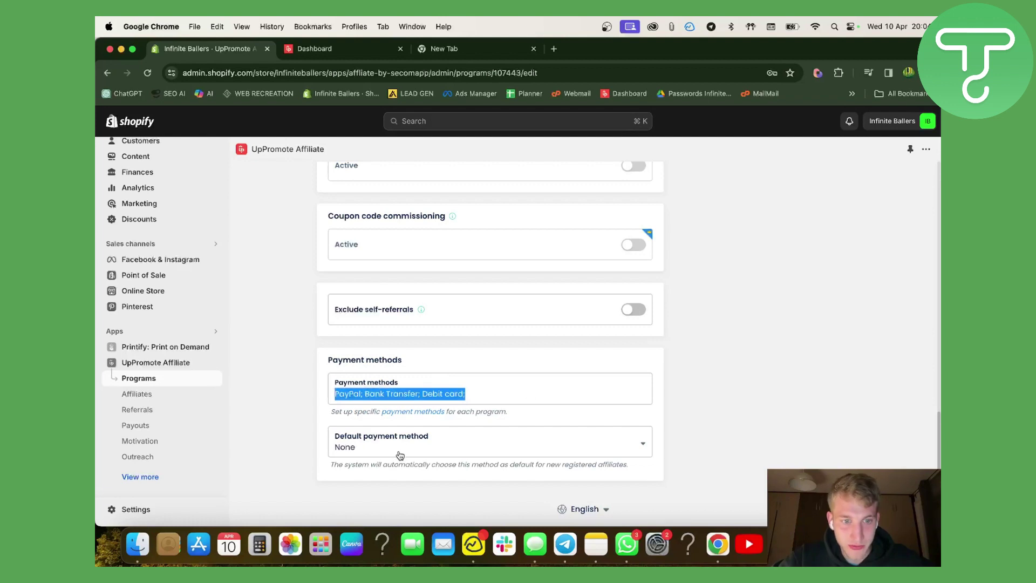
{"action": "left_click", "coordinate": [420, 437]}
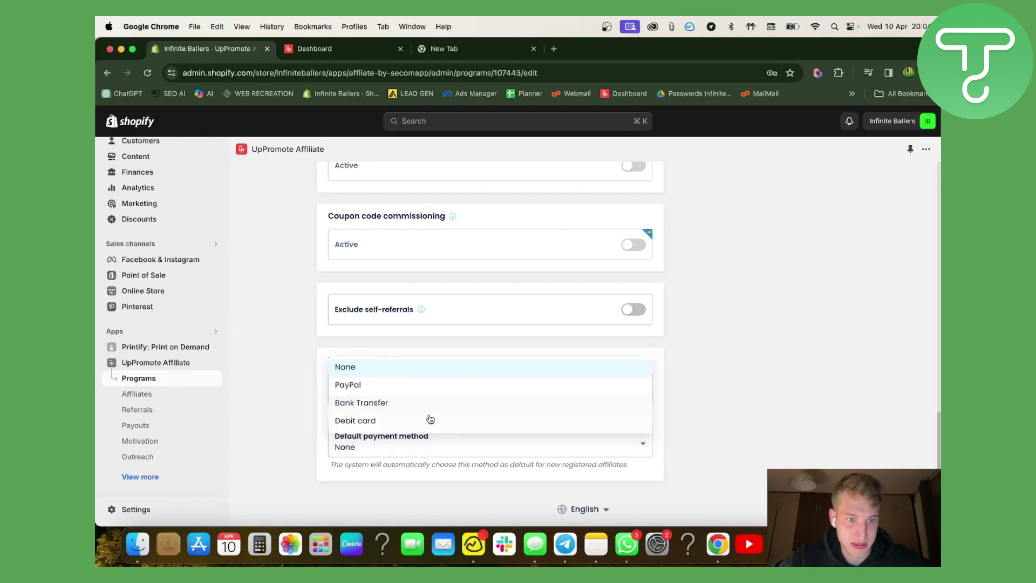
{"action": "left_click", "coordinate": [427, 420]}
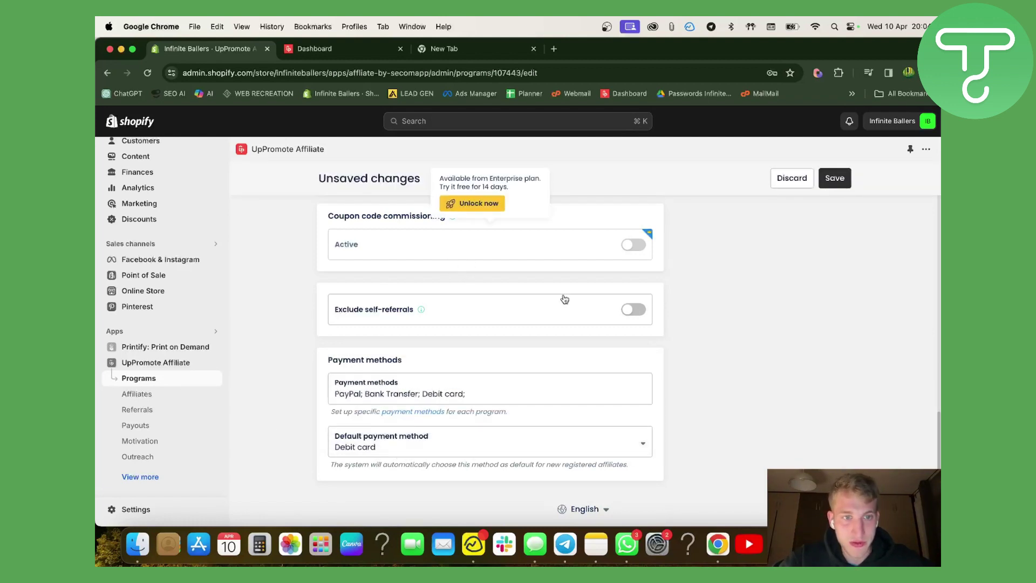
{"action": "scroll", "coordinate": [562, 299], "scroll_direction": "up", "scroll_amount": 3}
{"action": "left_click", "coordinate": [821, 180]}
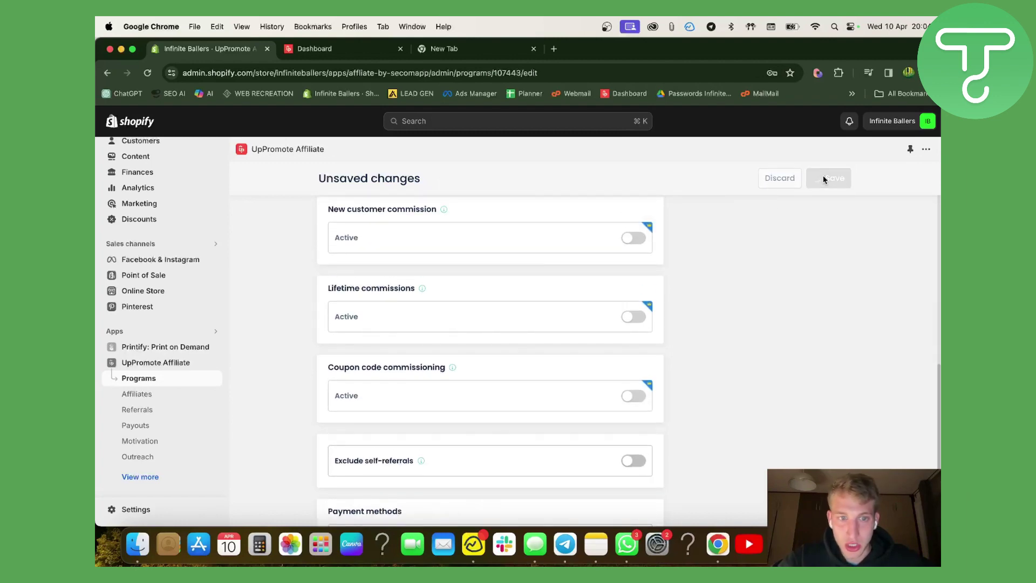
Look back over the program's advanced and commission settings, and return to the approved referrals under Payouts.
{"action": "scroll", "coordinate": [415, 363], "scroll_direction": "down", "scroll_amount": 2}
{"action": "scroll", "coordinate": [414, 363], "scroll_direction": "up", "scroll_amount": 10}
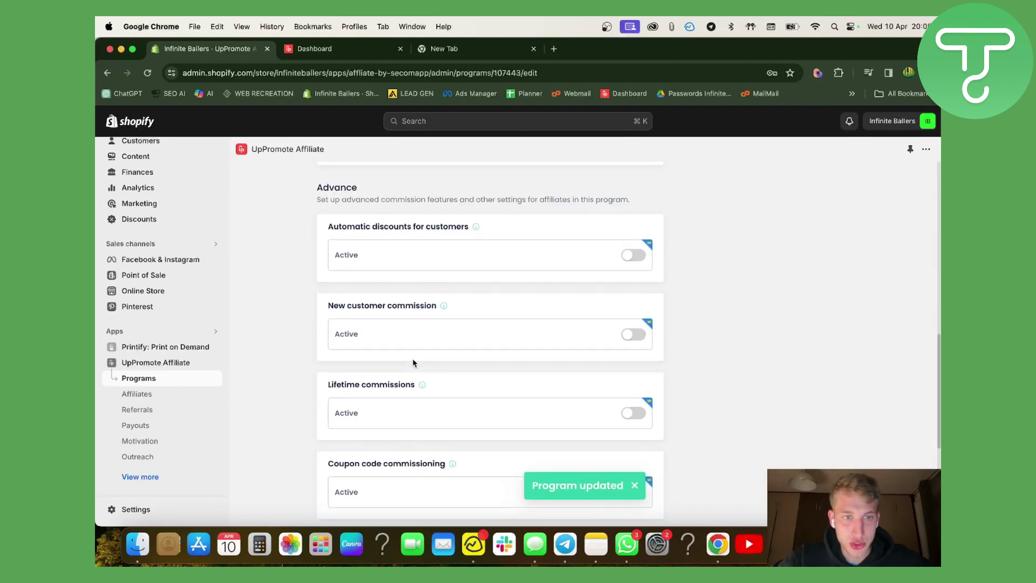
{"action": "scroll", "coordinate": [415, 363], "scroll_direction": "down", "scroll_amount": 2}
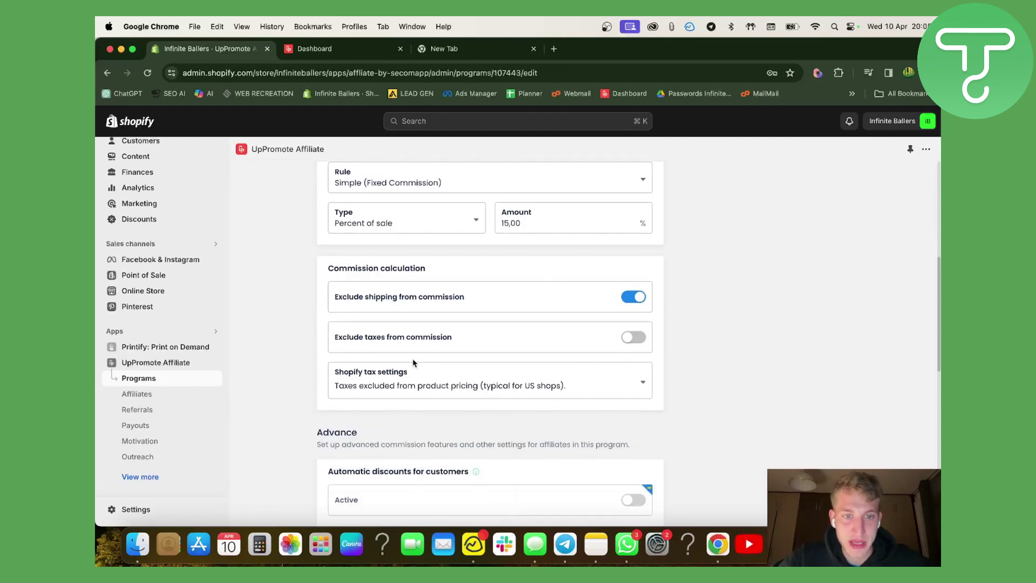
{"action": "scroll", "coordinate": [413, 363], "scroll_direction": "up", "scroll_amount": 3}
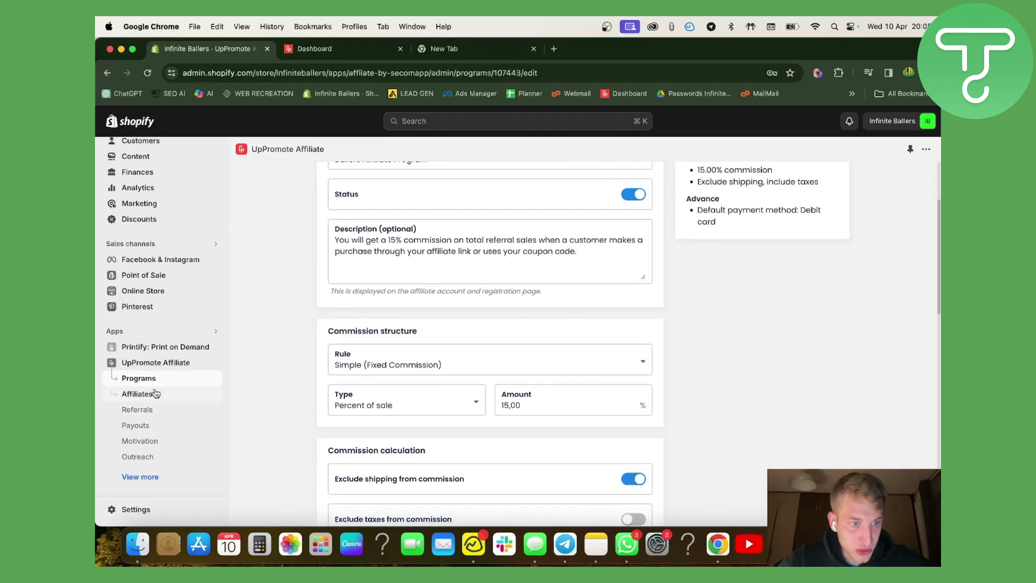
{"action": "left_click", "coordinate": [139, 426]}
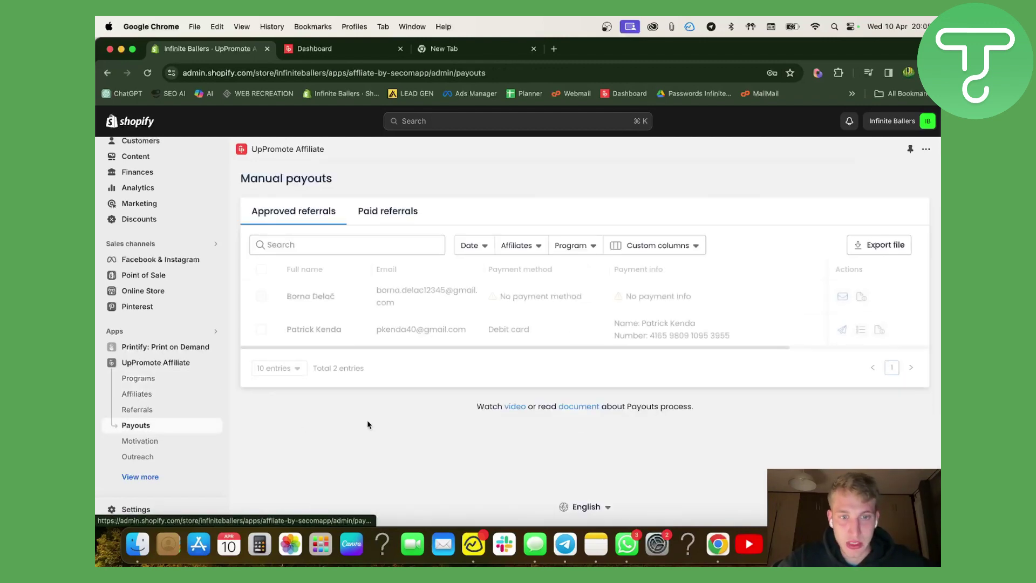
Open UpPromote's Motivation page and examine its promotional resources and incentives for affiliates.
{"action": "left_click", "coordinate": [163, 441]}
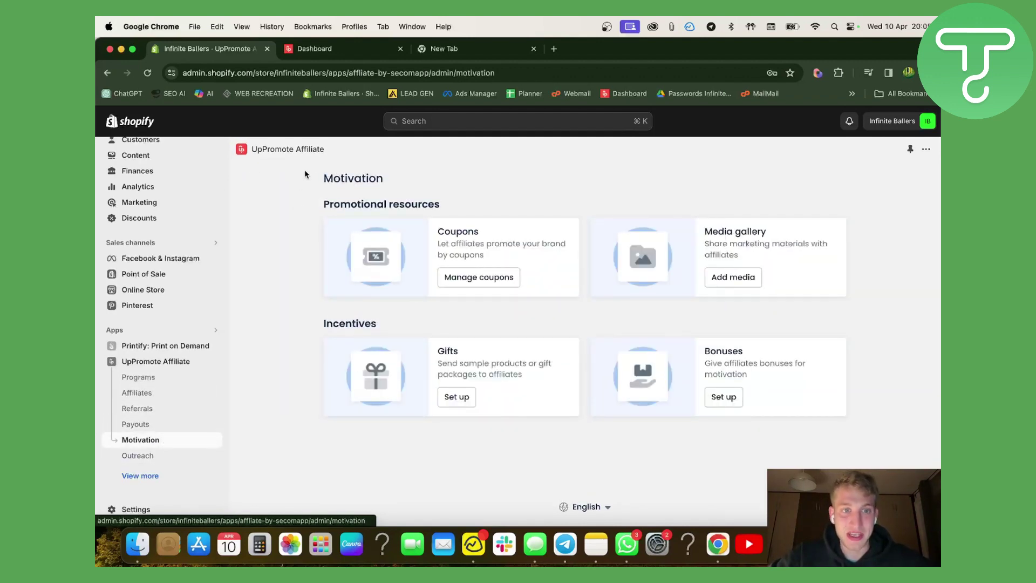
{"action": "left_click_drag", "start_coordinate": [304, 170], "coordinate": [898, 408]}
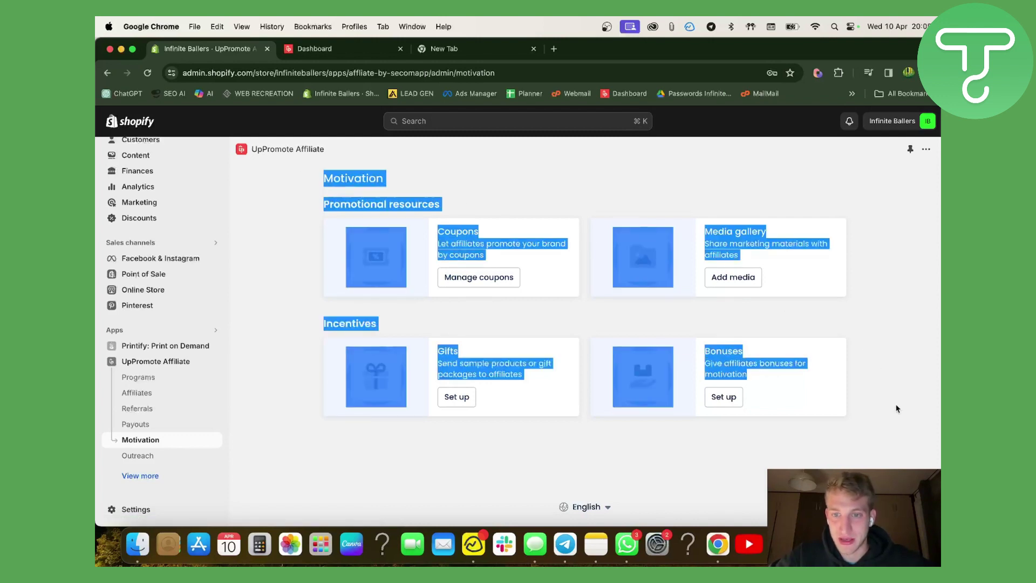
{"action": "left_click", "coordinate": [897, 409]}
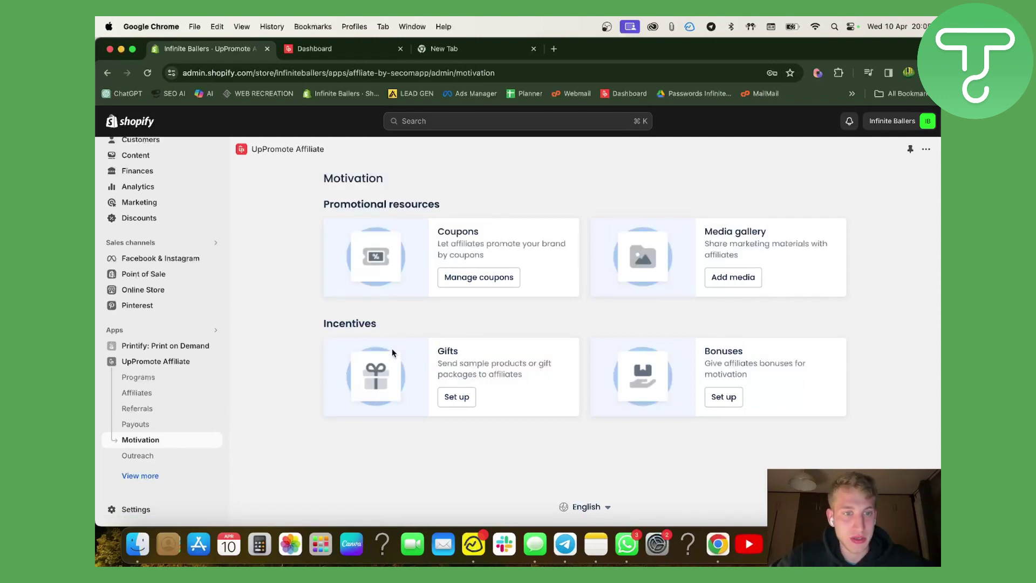